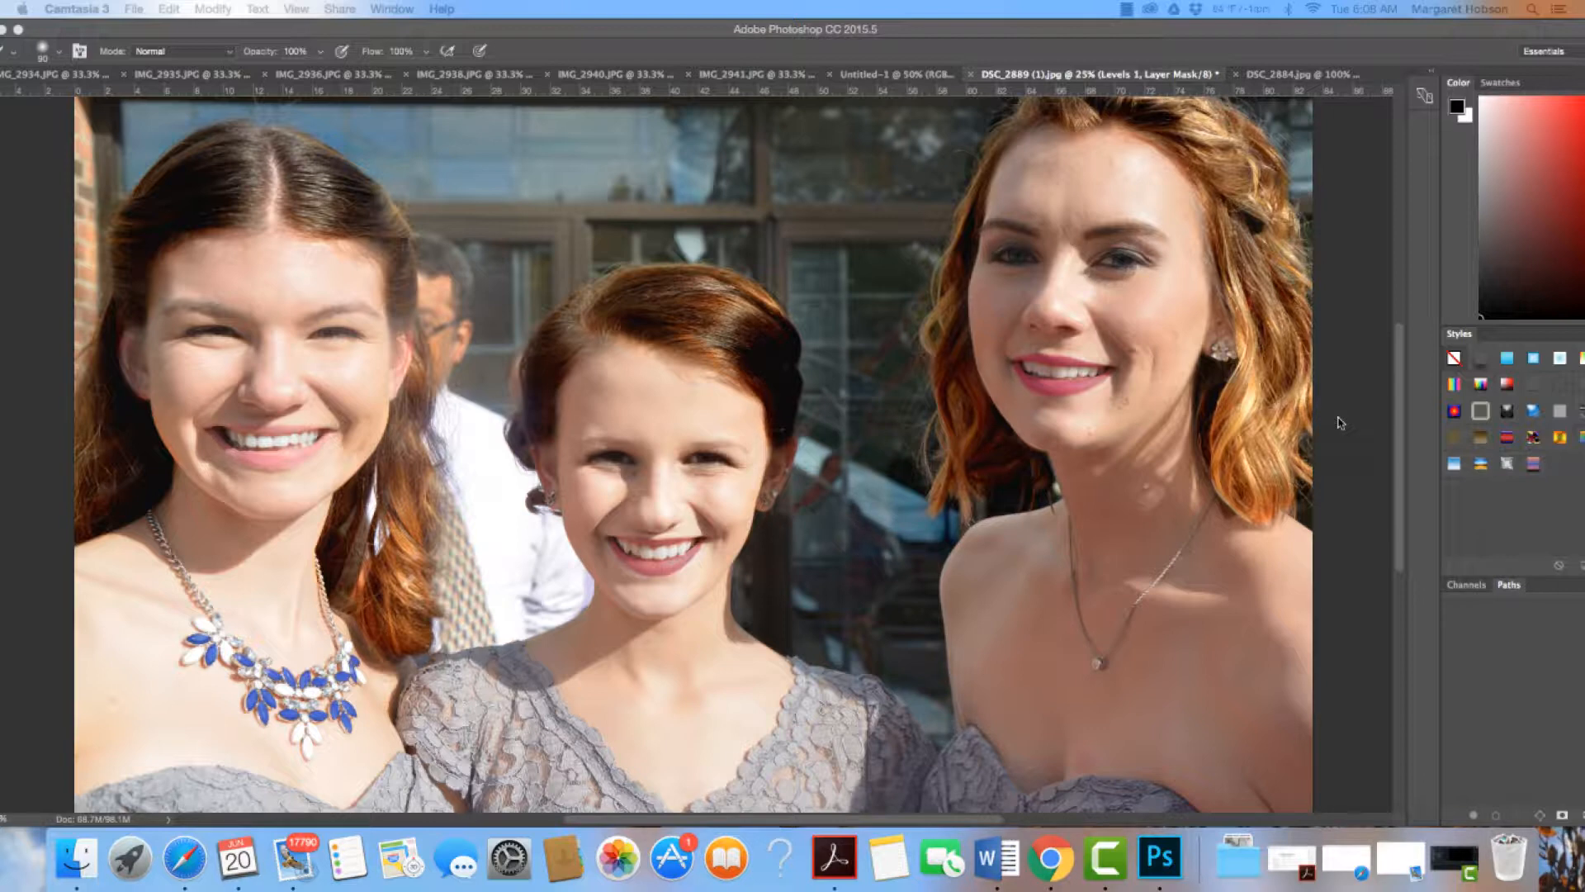
# Step: Group Layer 1 and all adjustment layers above the Background into a group named "touchups"
pyautogui.click(1339, 422)
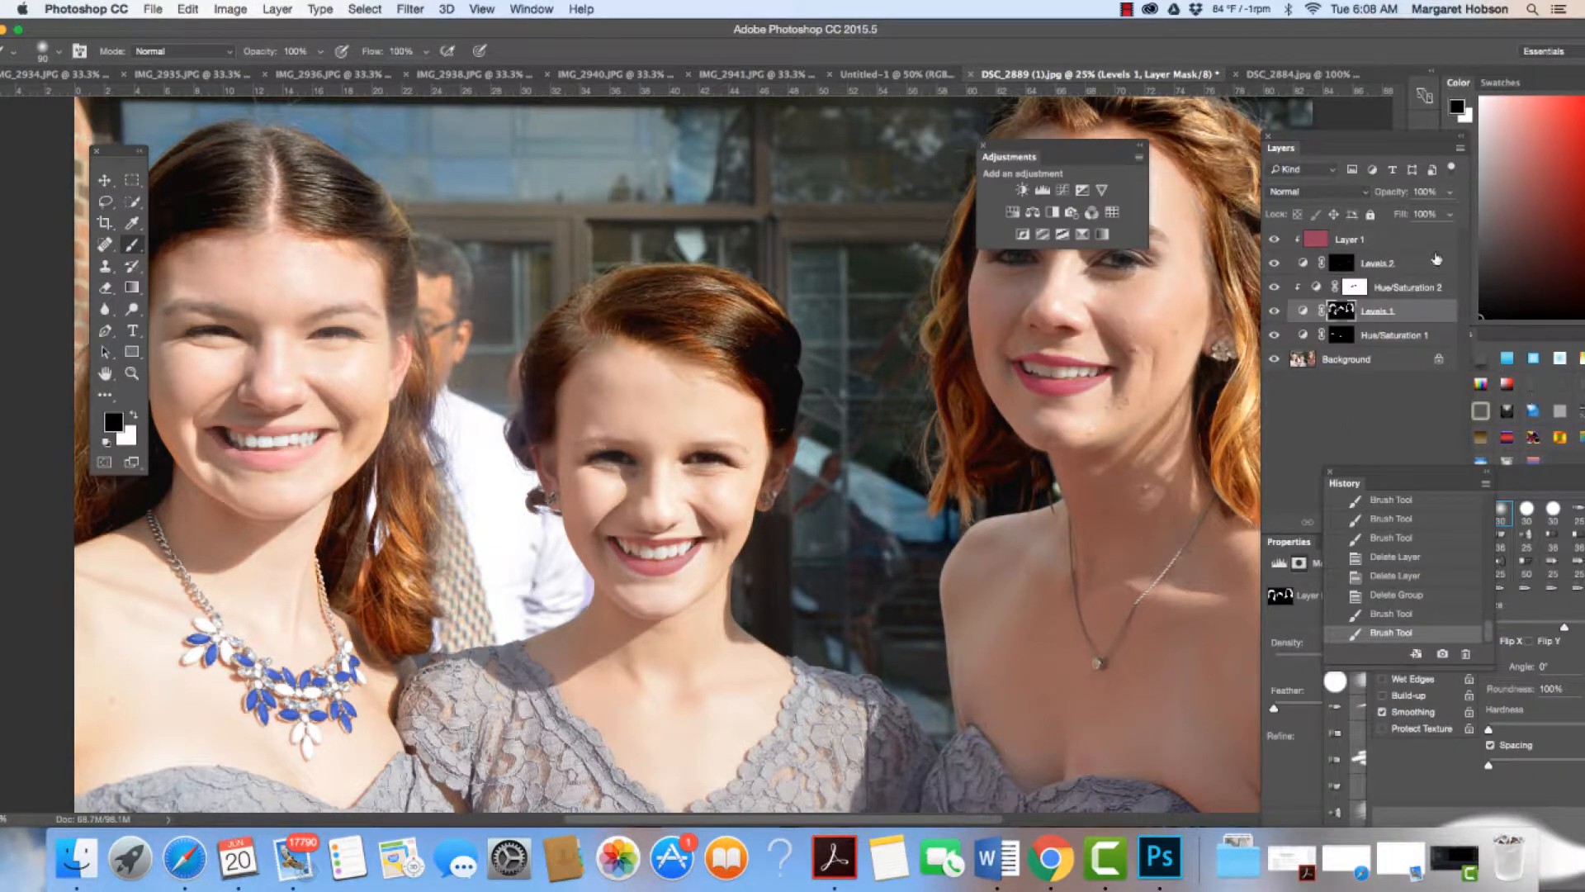
pyautogui.click(1369, 340)
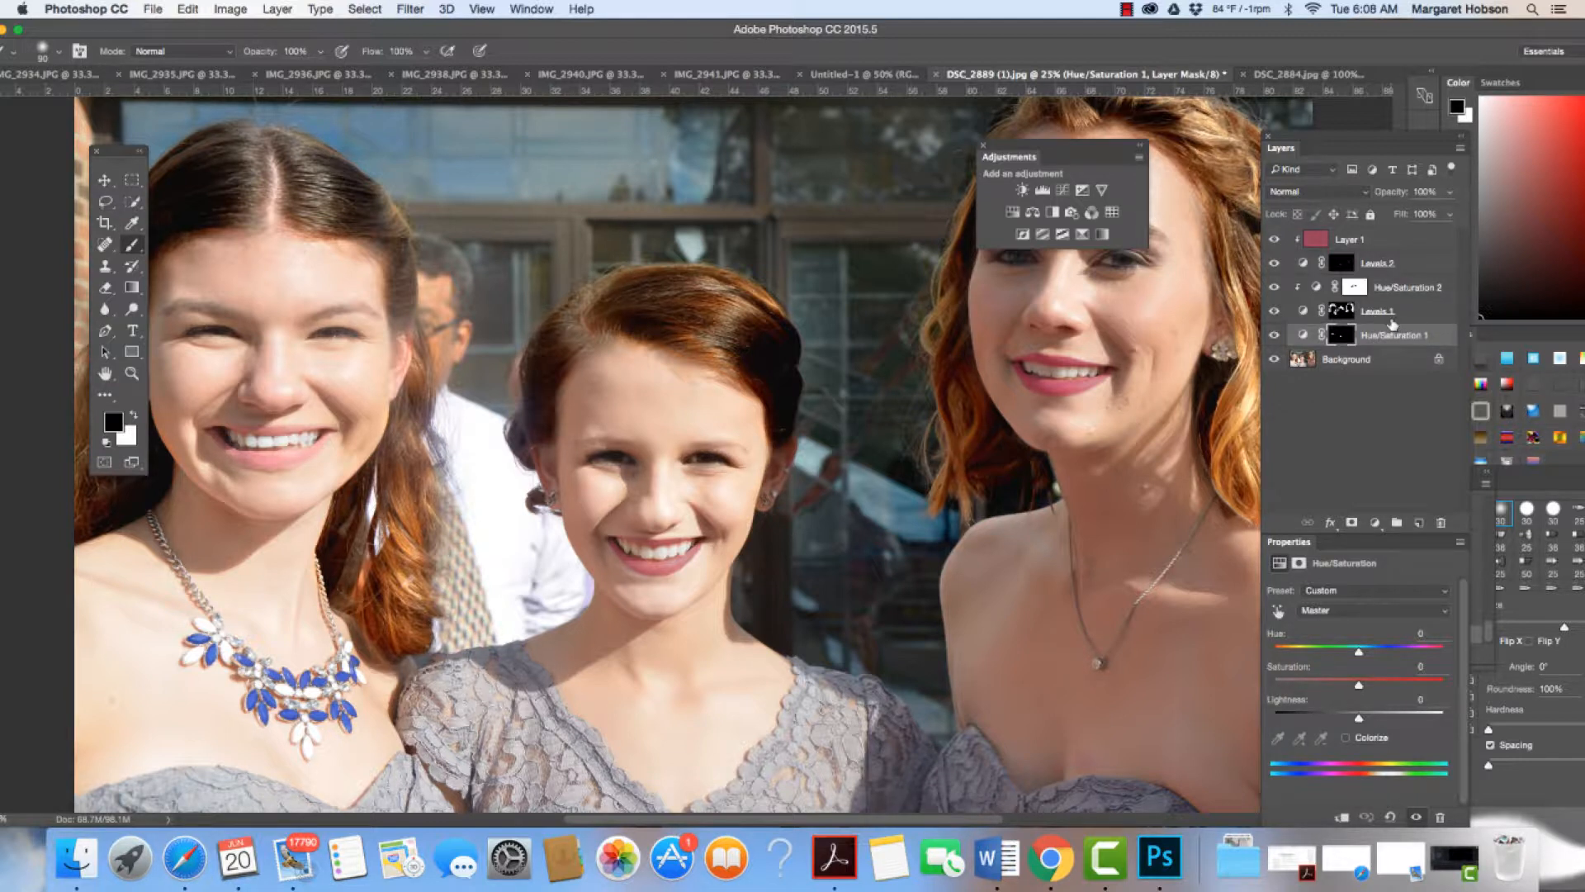
pyautogui.keyDown('shift'); pyautogui.click(1389, 313); pyautogui.keyUp('shift')
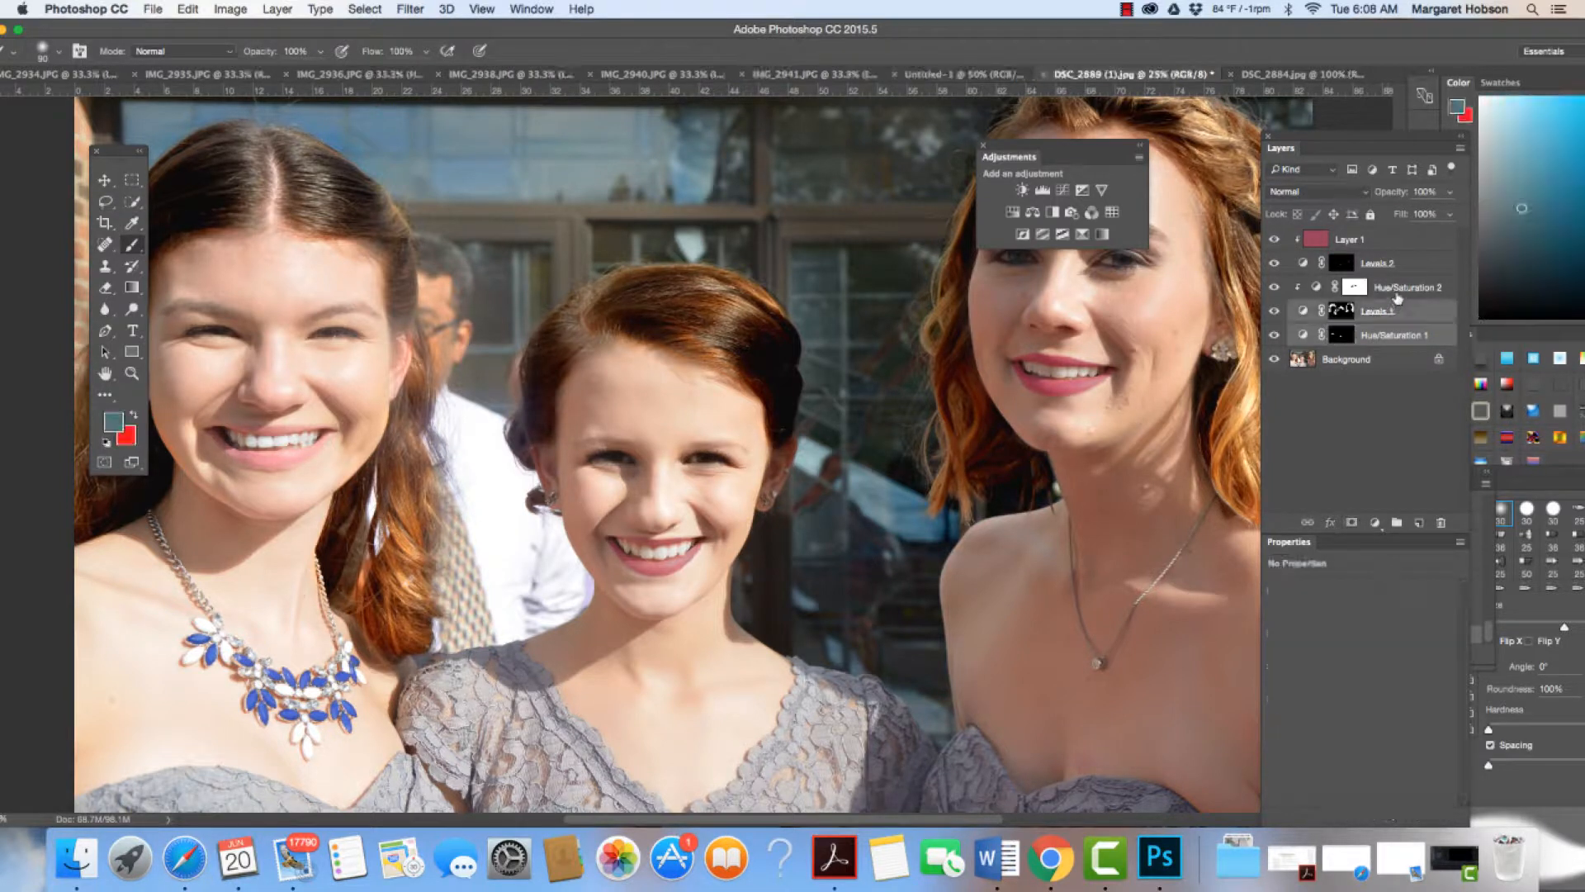
pyautogui.keyDown('shift'); pyautogui.click(1395, 289); pyautogui.keyUp('shift')
pyautogui.keyDown('shift'); pyautogui.click(1391, 265); pyautogui.keyUp('shift')
pyautogui.keyDown('shift'); pyautogui.click(1379, 242); pyautogui.keyUp('shift')
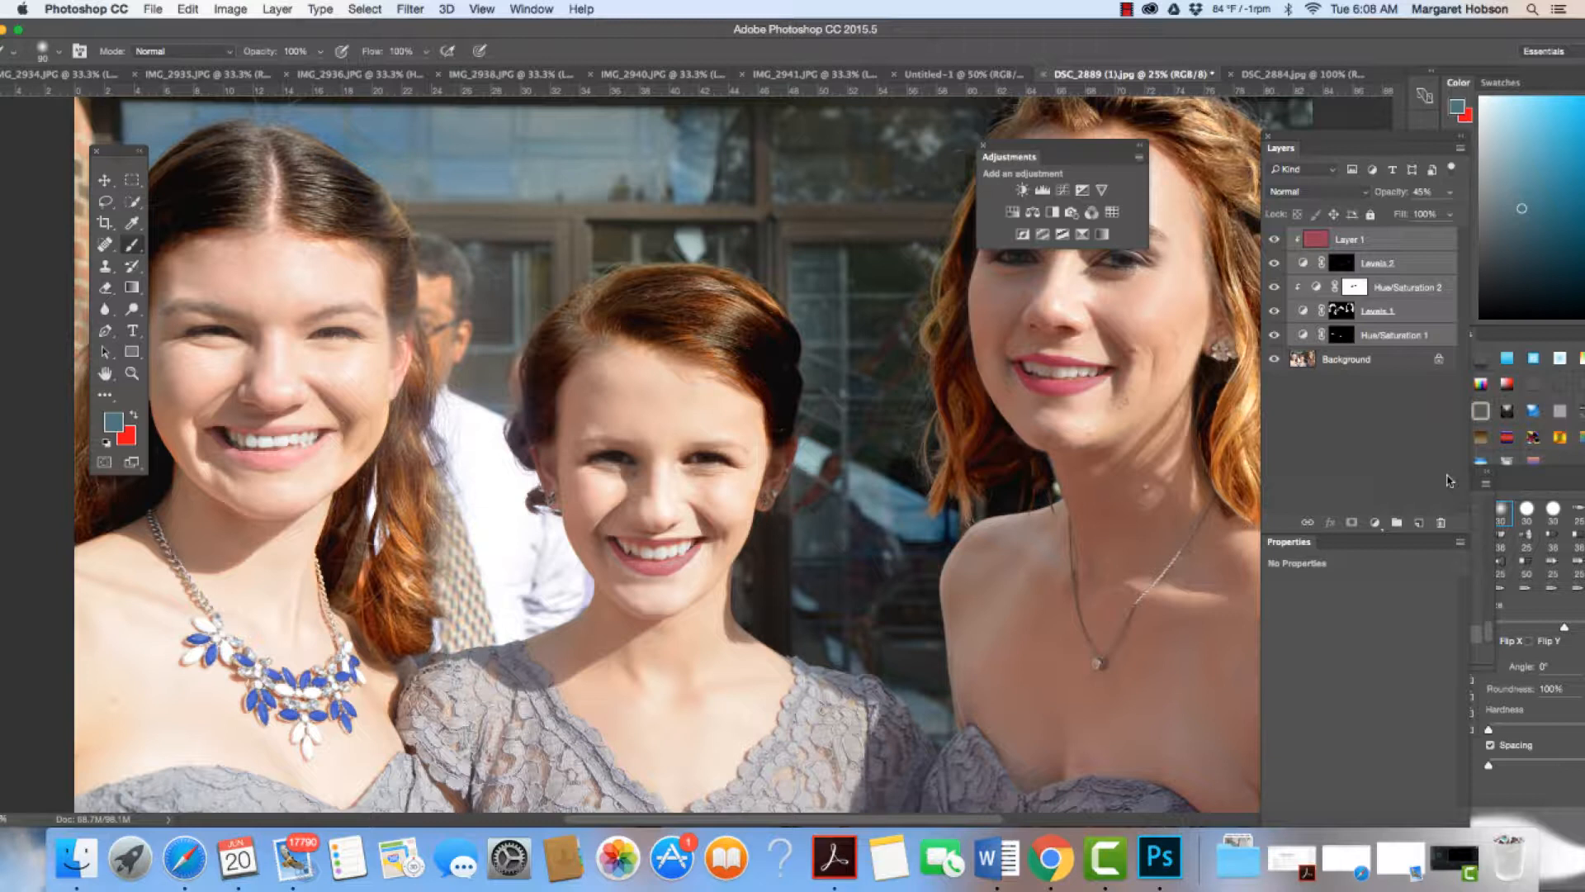
pyautogui.click(1397, 522)
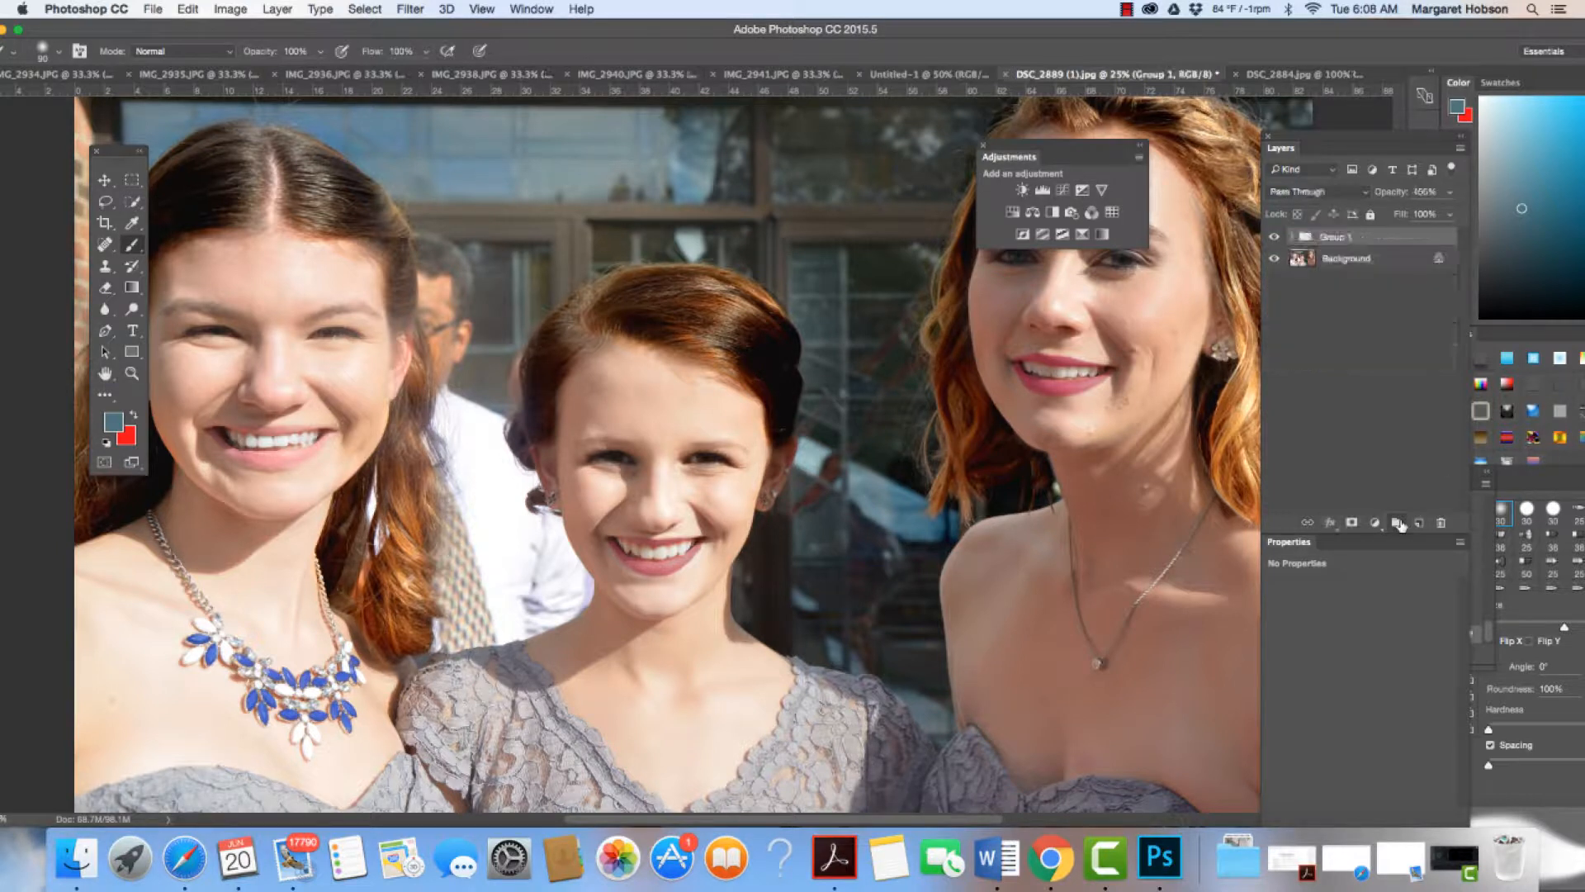
pyautogui.doubleClick(1334, 238)
pyautogui.write('eyuchups')
pyautogui.press('Return')
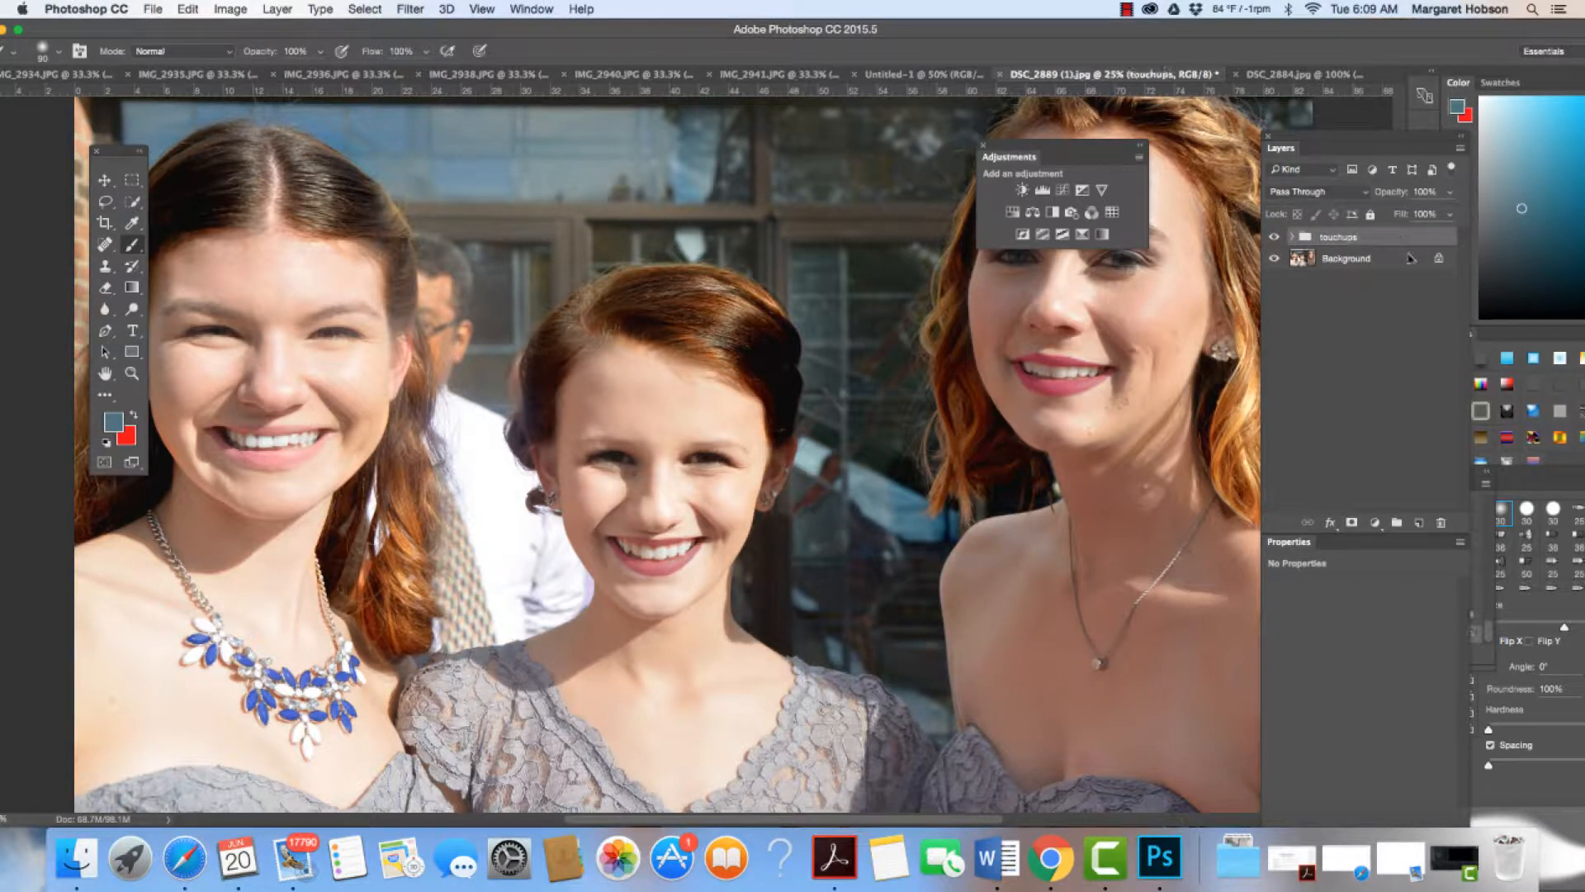
# Step: Duplicate the Background layer as a new layer named "blur"
pyautogui.click(1351, 262)
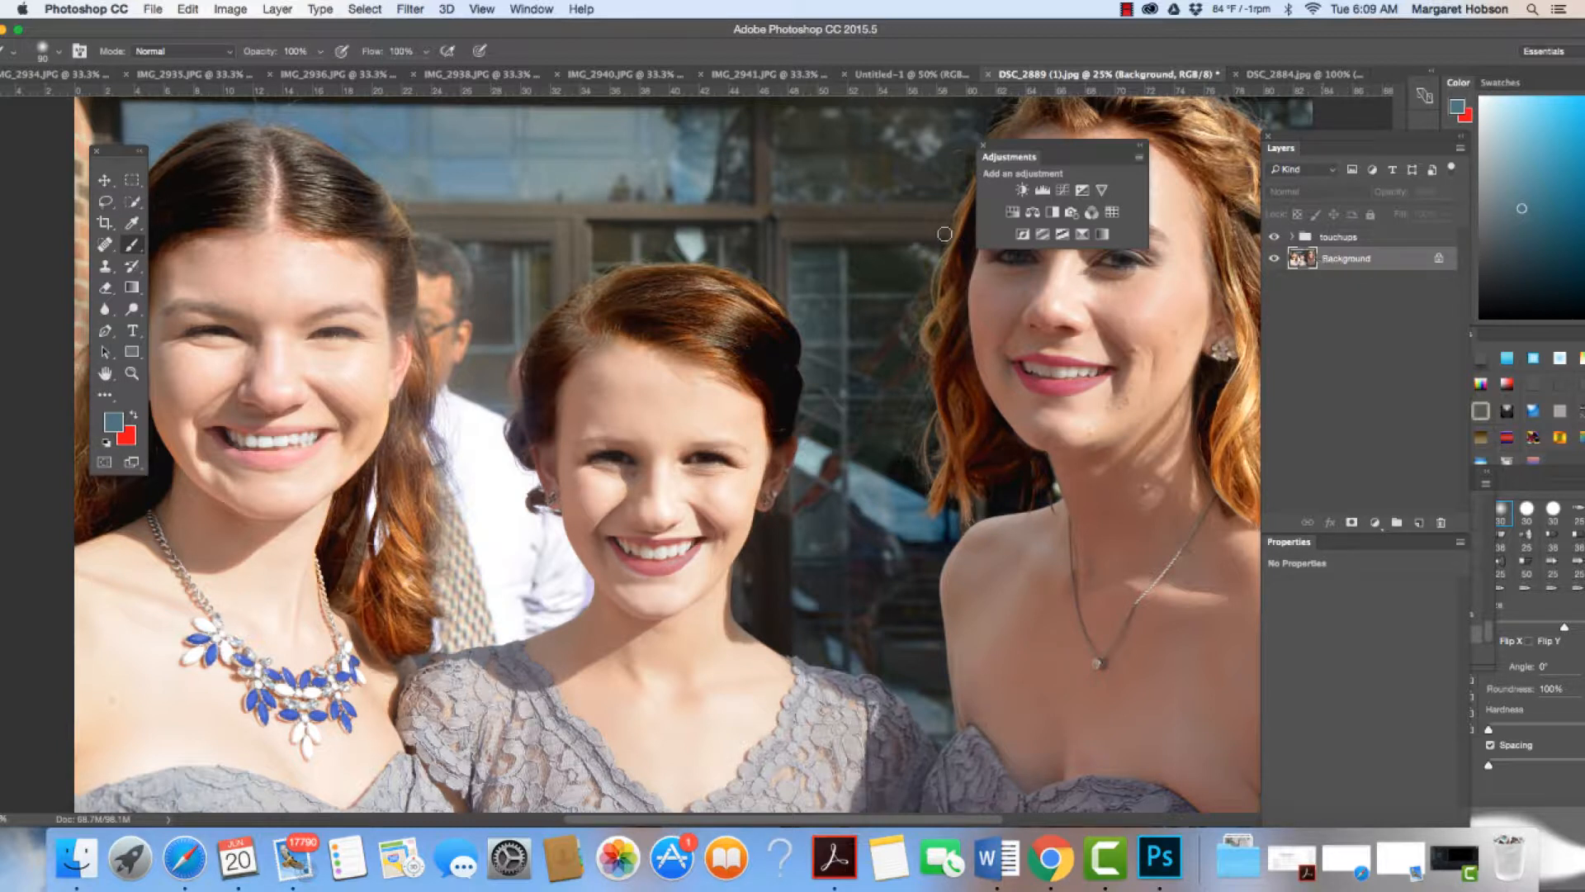
pyautogui.click(275, 9)
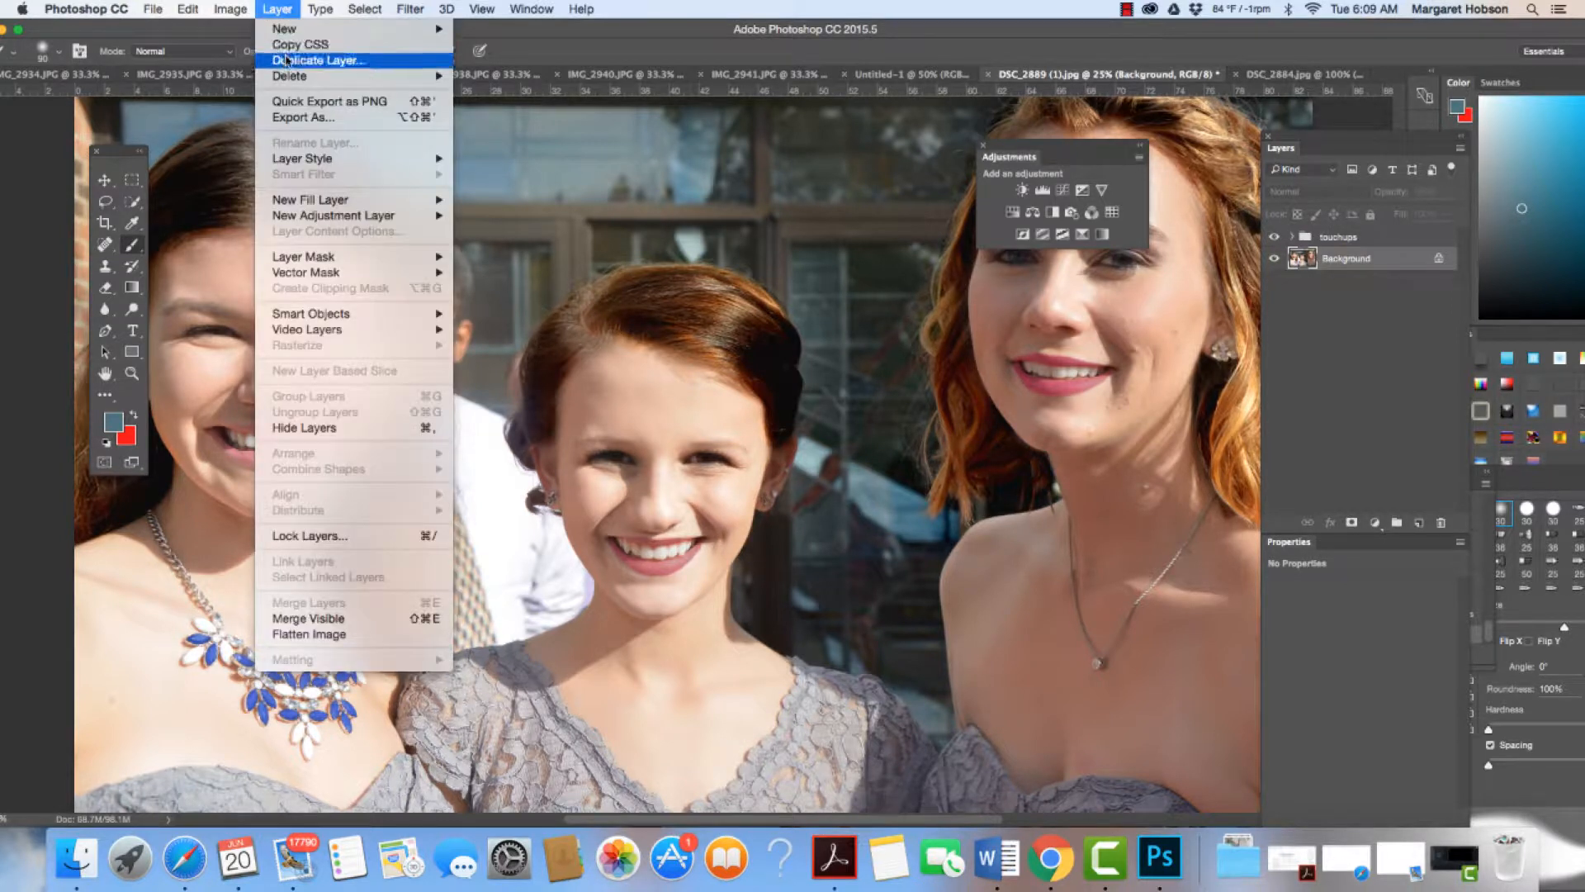
pyautogui.click(318, 61)
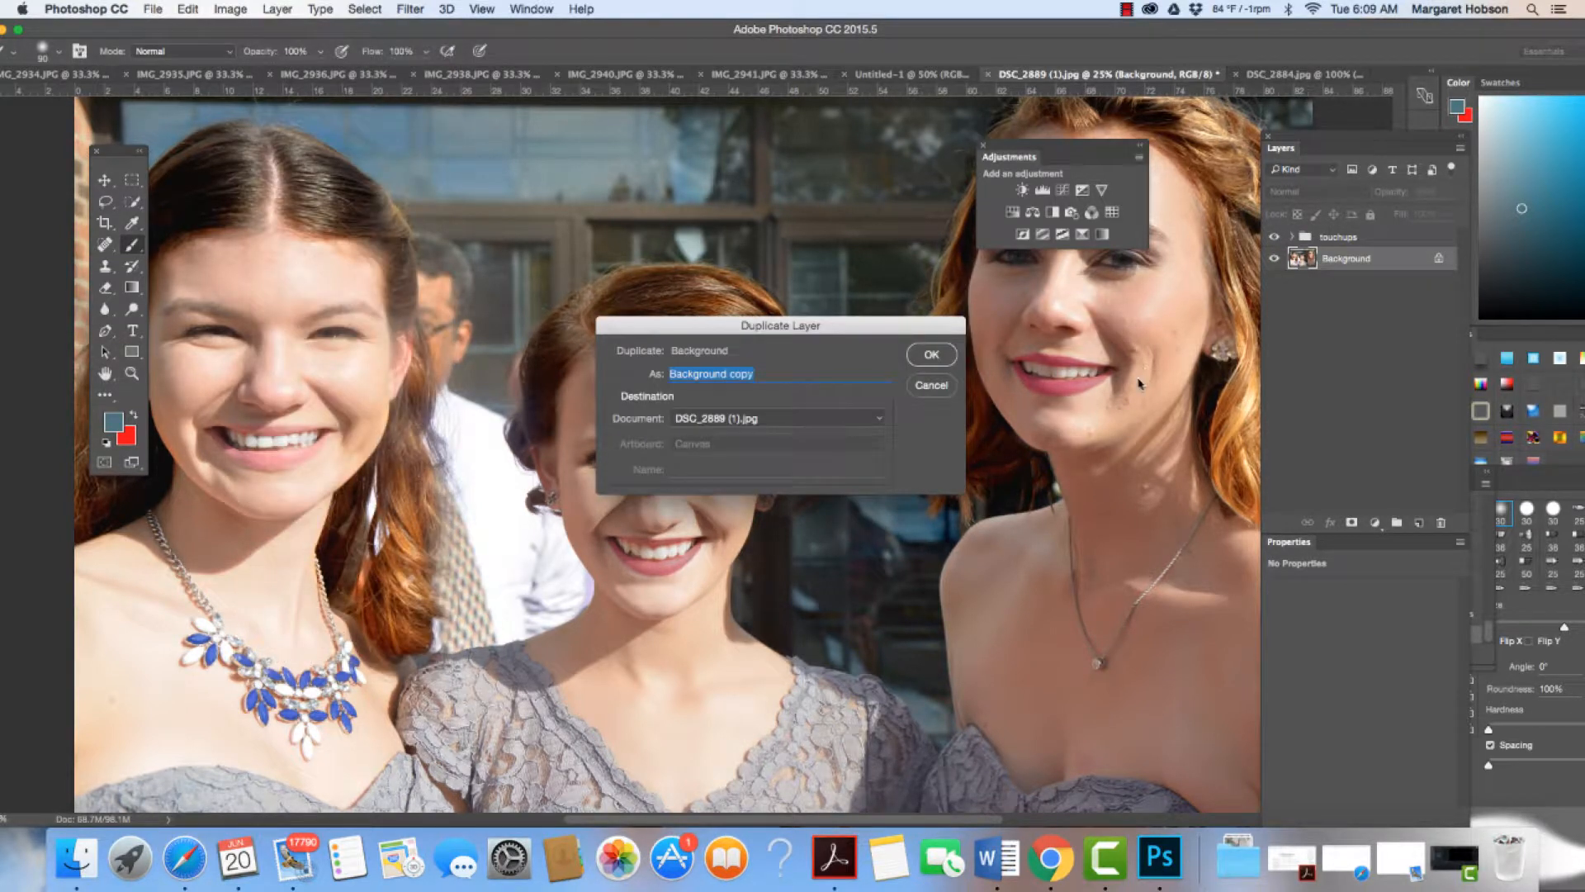
pyautogui.tripleClick(772, 372)
pyautogui.write('blur')
pyautogui.click(930, 355)
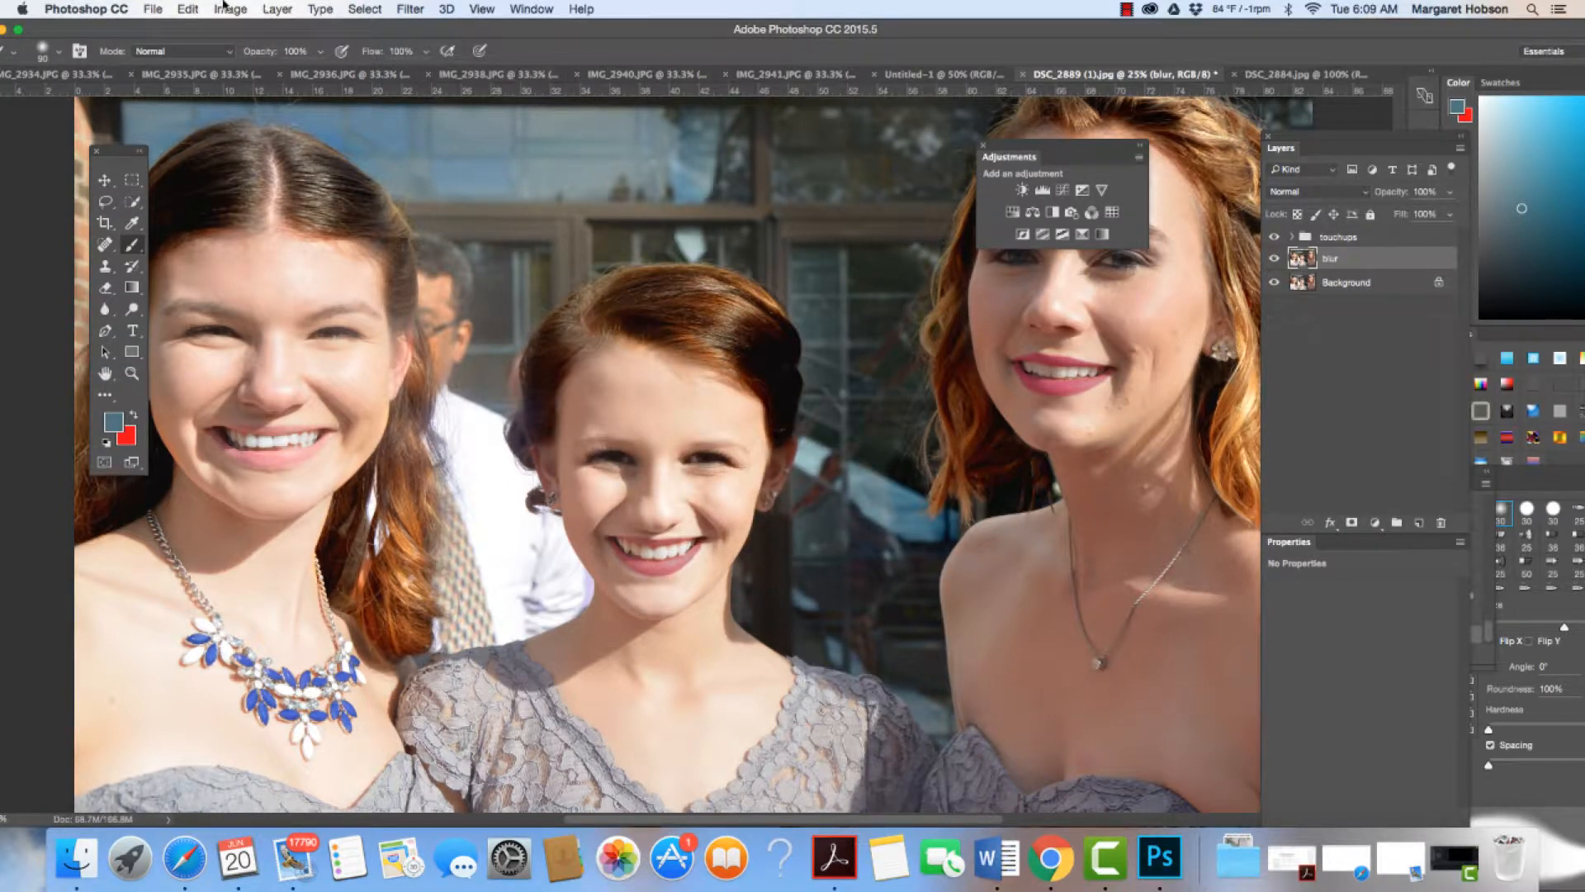
# Step: Duplicate the blur layer as a new layer named "texture"
pyautogui.click(277, 9)
pyautogui.click(310, 64)
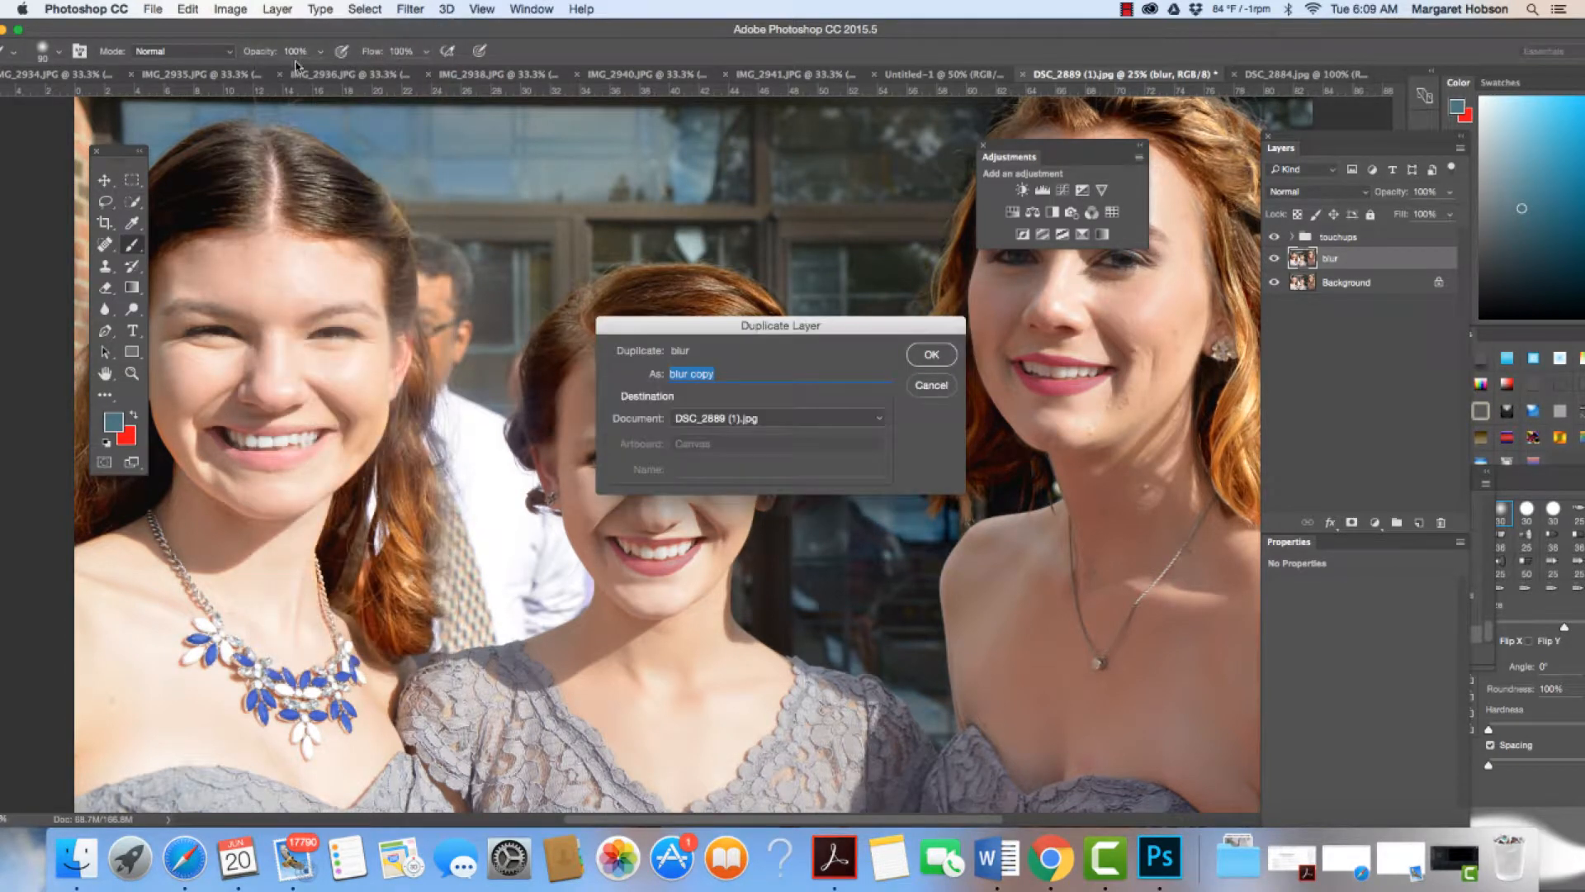
pyautogui.tripleClick(728, 372)
pyautogui.write('ble')
pyautogui.press('BackSpace')
pyautogui.press('BackSpace')
pyautogui.write('exture')
pyautogui.click(930, 353)
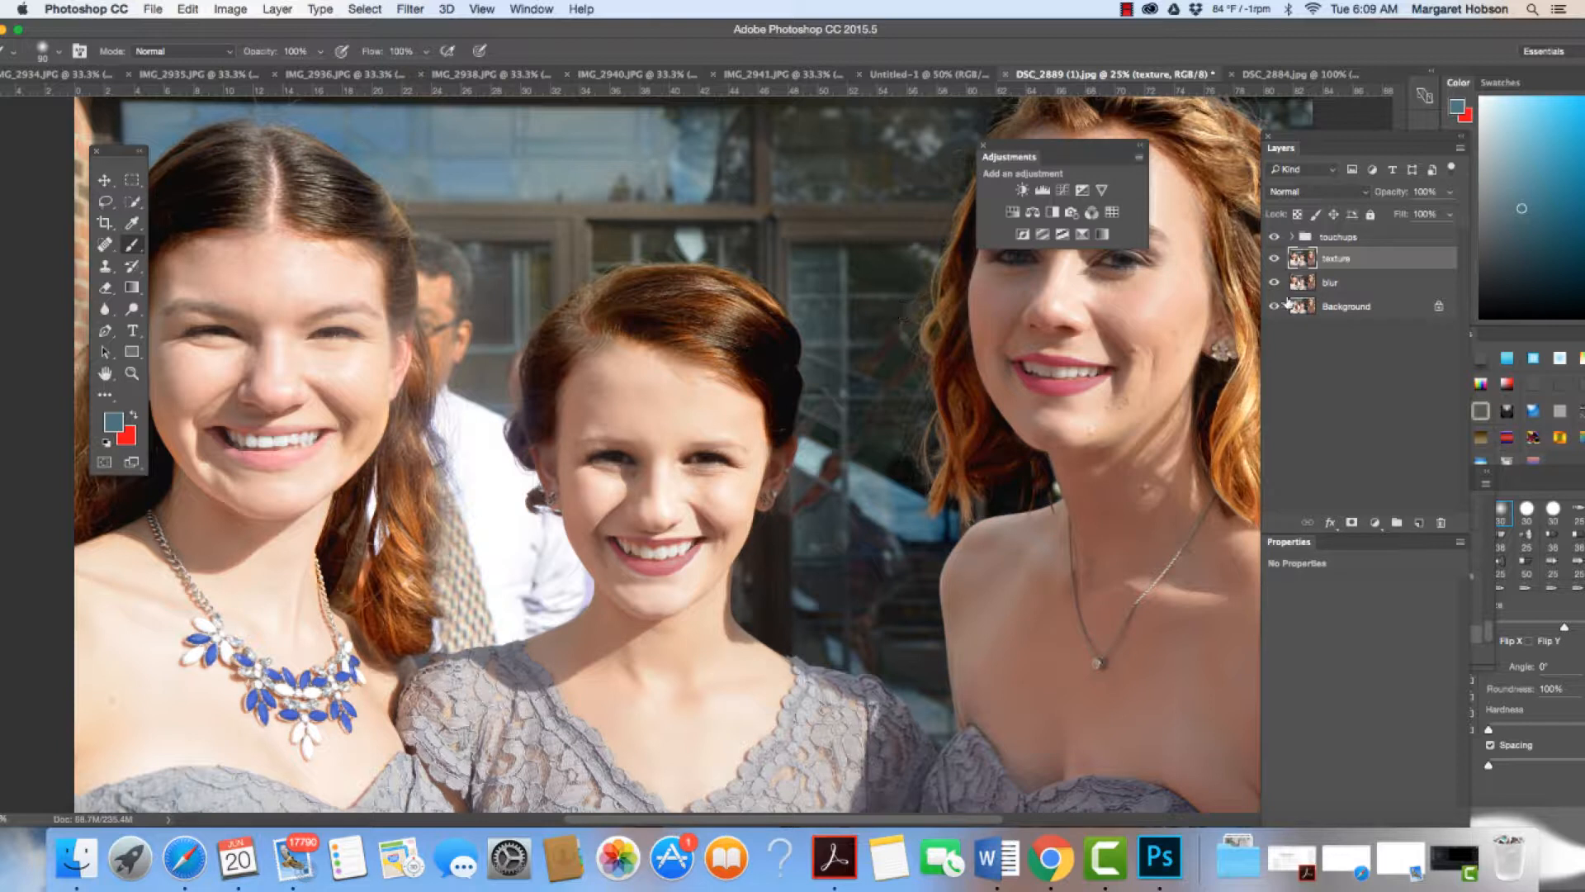
# Step: Hide the texture layer and apply a Gaussian Blur with a 4.9-pixel radius to the blur layer
pyautogui.click(1349, 285)
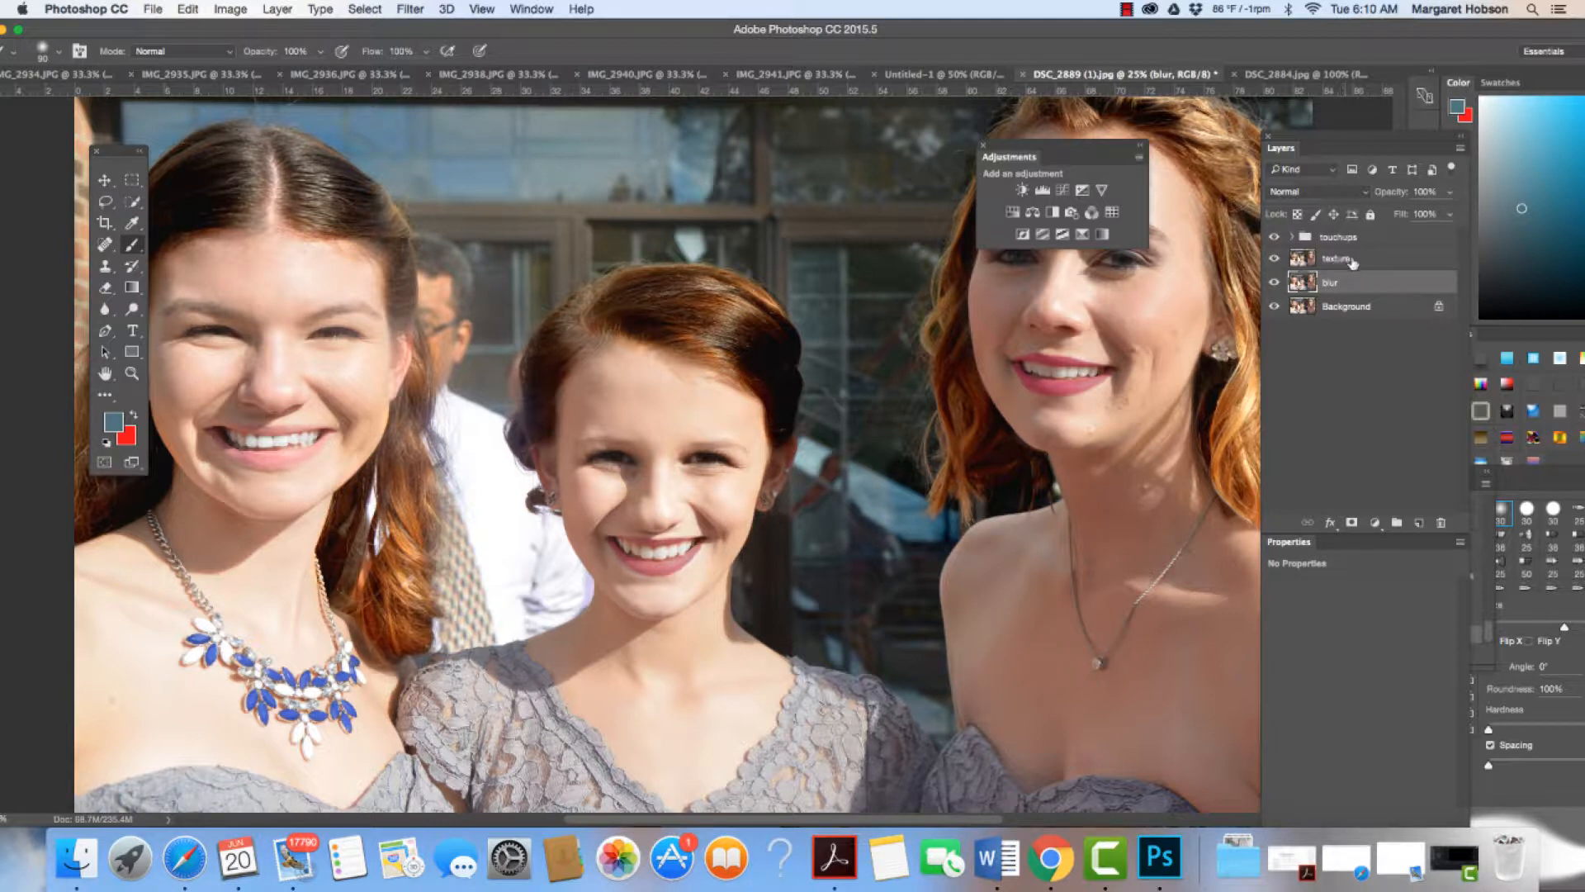
pyautogui.click(1273, 259)
pyautogui.click(410, 9)
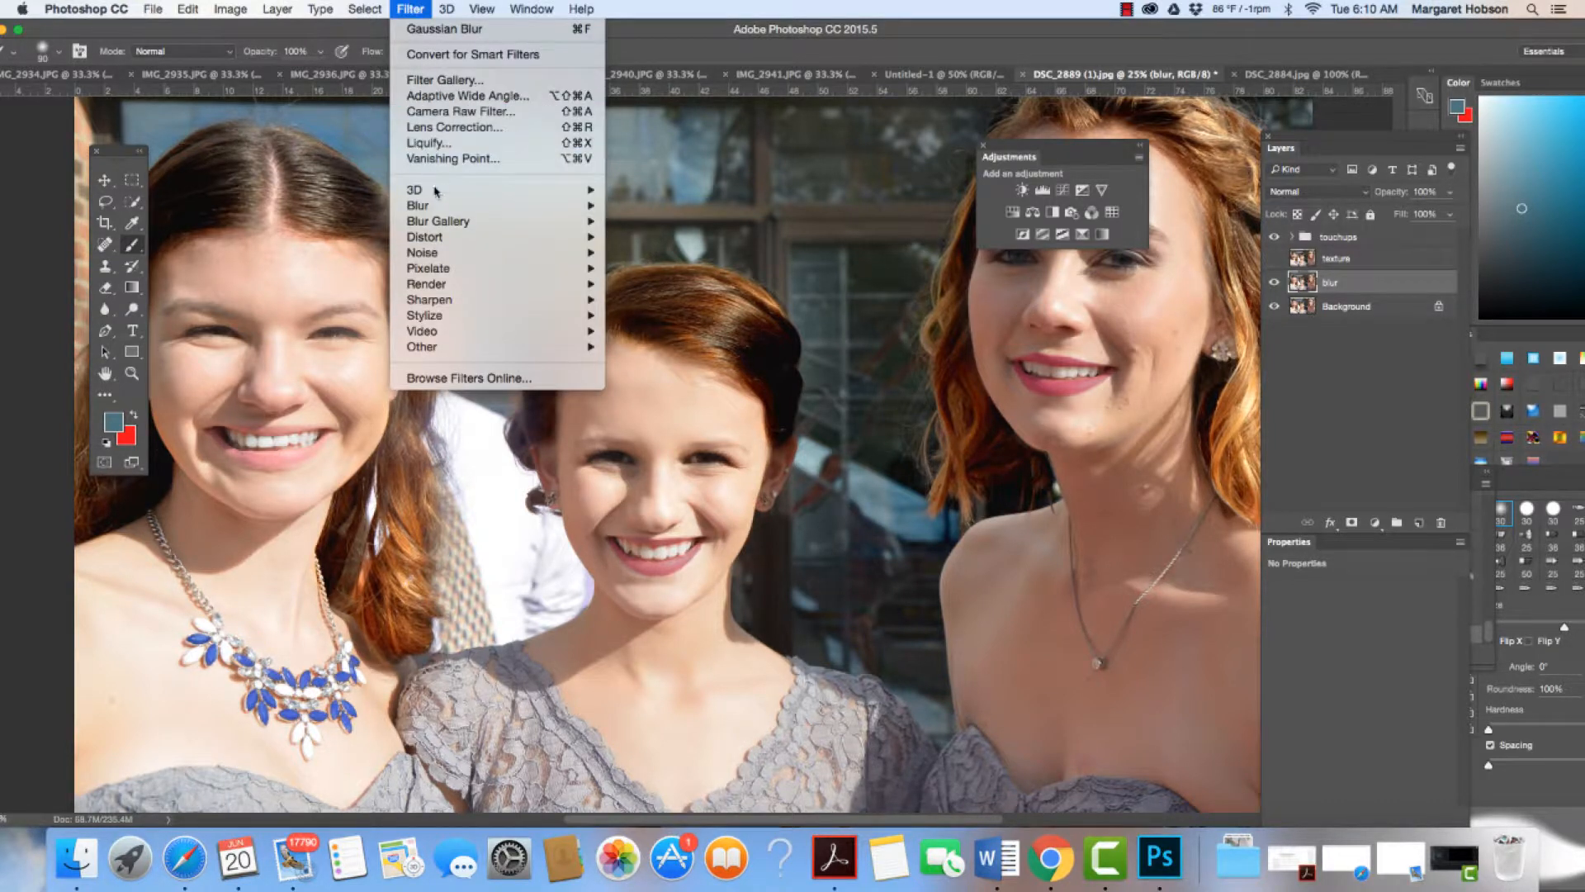
pyautogui.moveTo(577, 204)
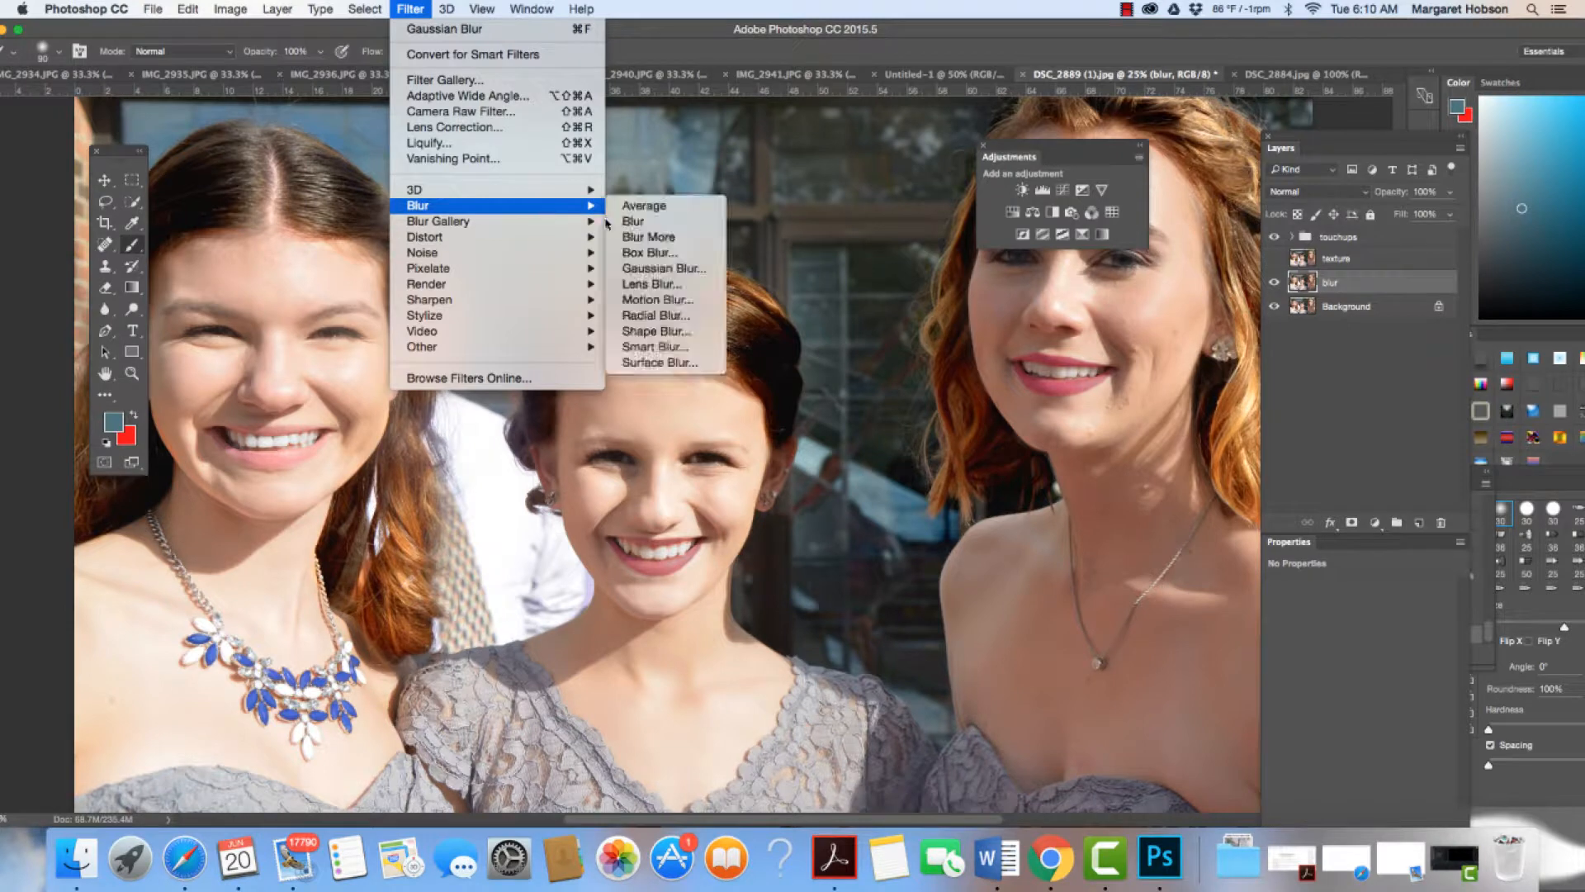
pyautogui.click(644, 269)
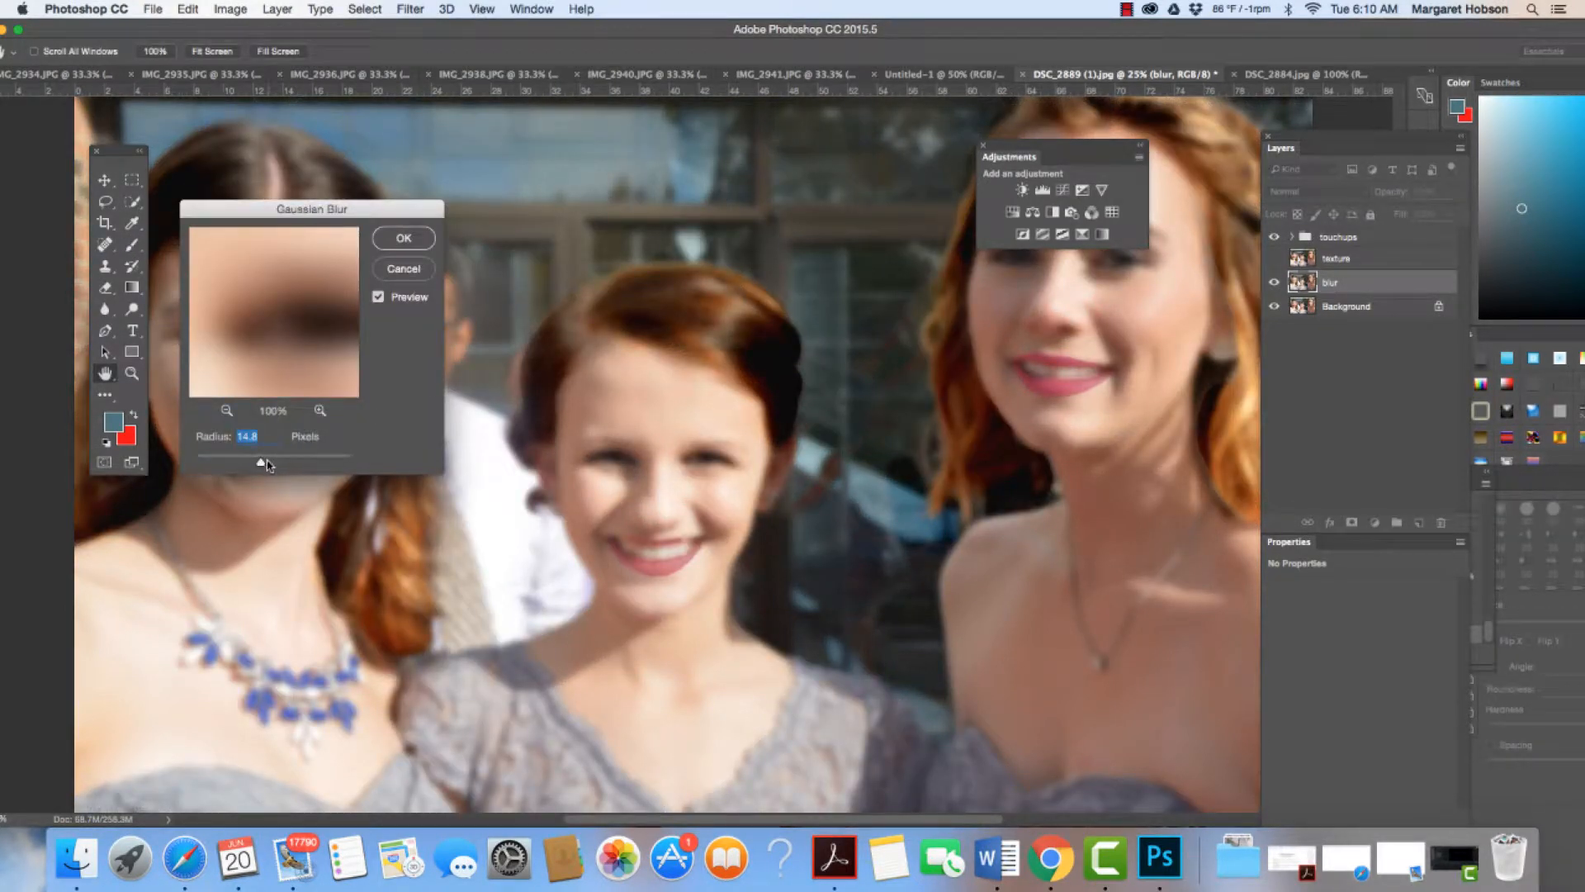
pyautogui.moveTo(261, 462); pyautogui.dragTo(238, 466)
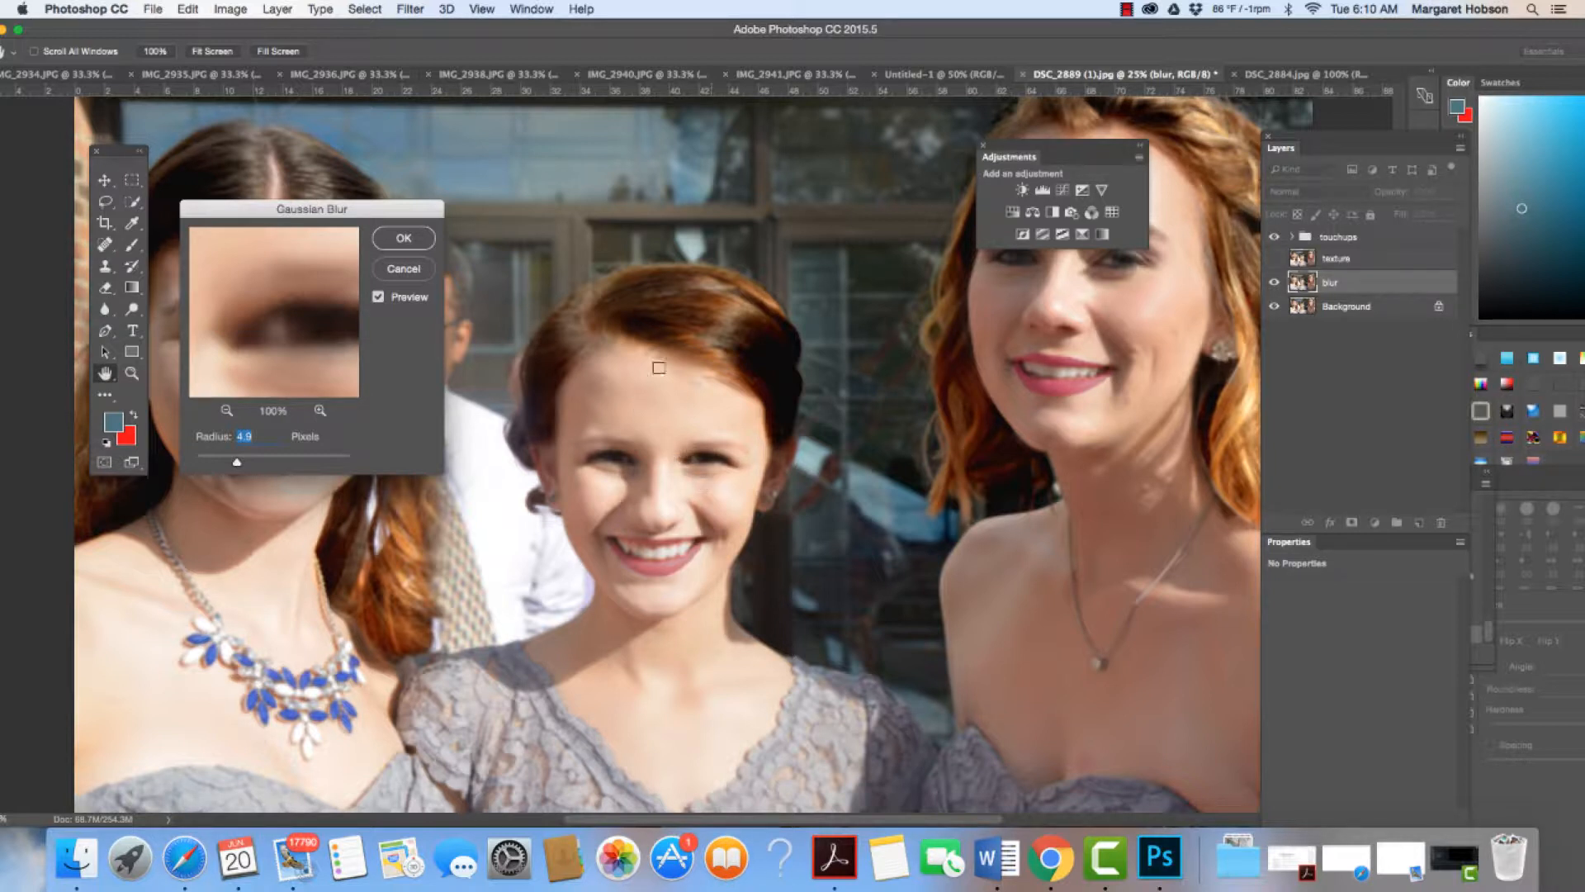
pyautogui.click(403, 237)
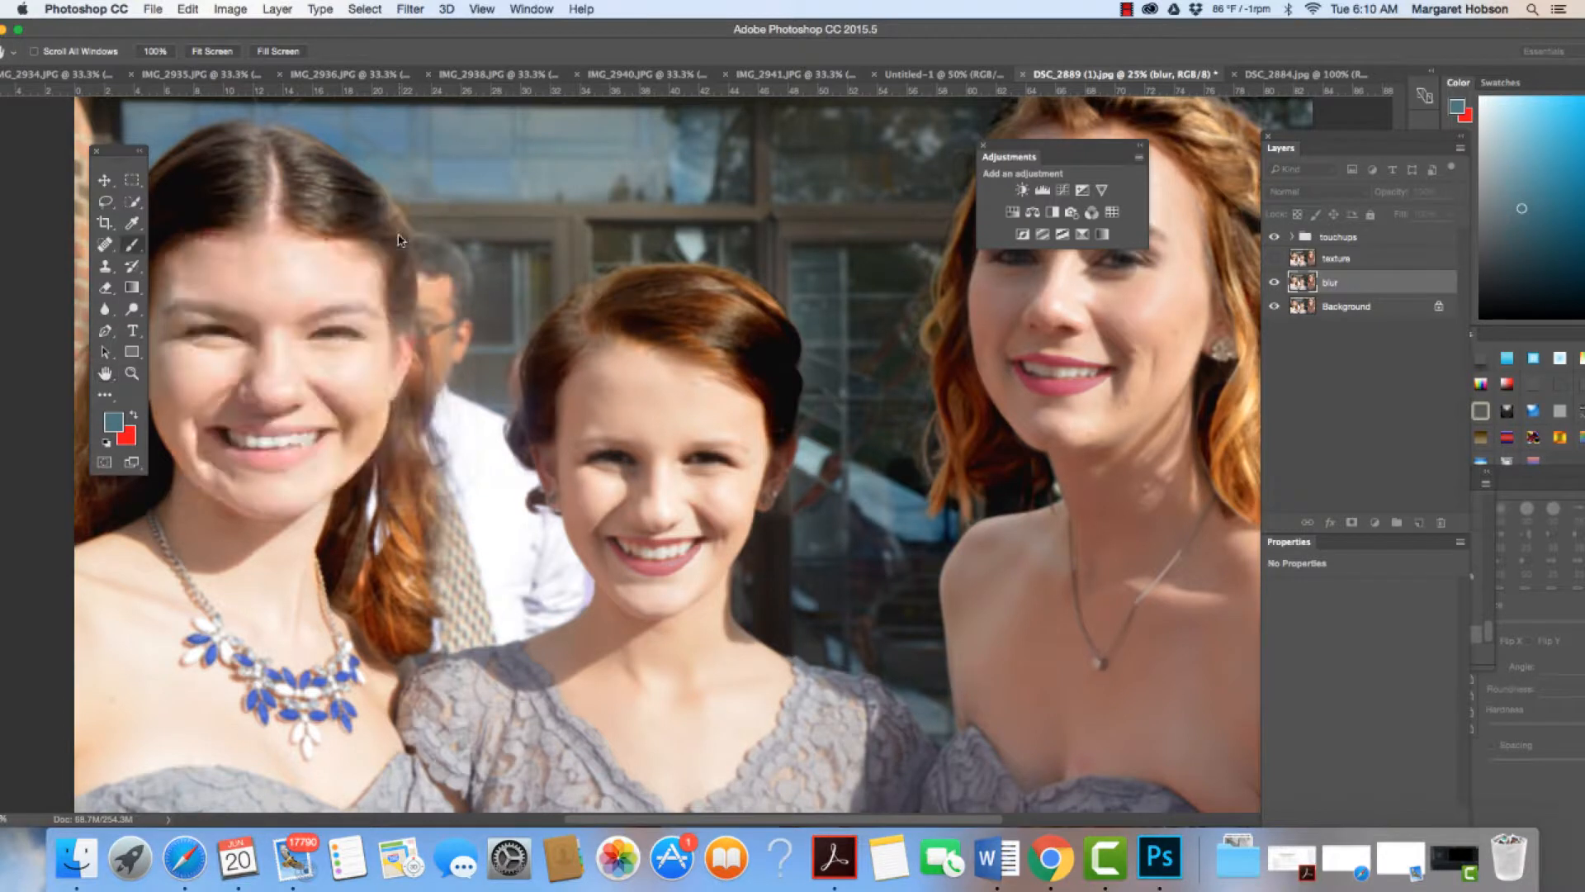
# Step: Show the texture layer and use Apply Image on it with the blur layer as source, RGB channel, Subtract blending, scale 2 and offset 128
pyautogui.click(1273, 259)
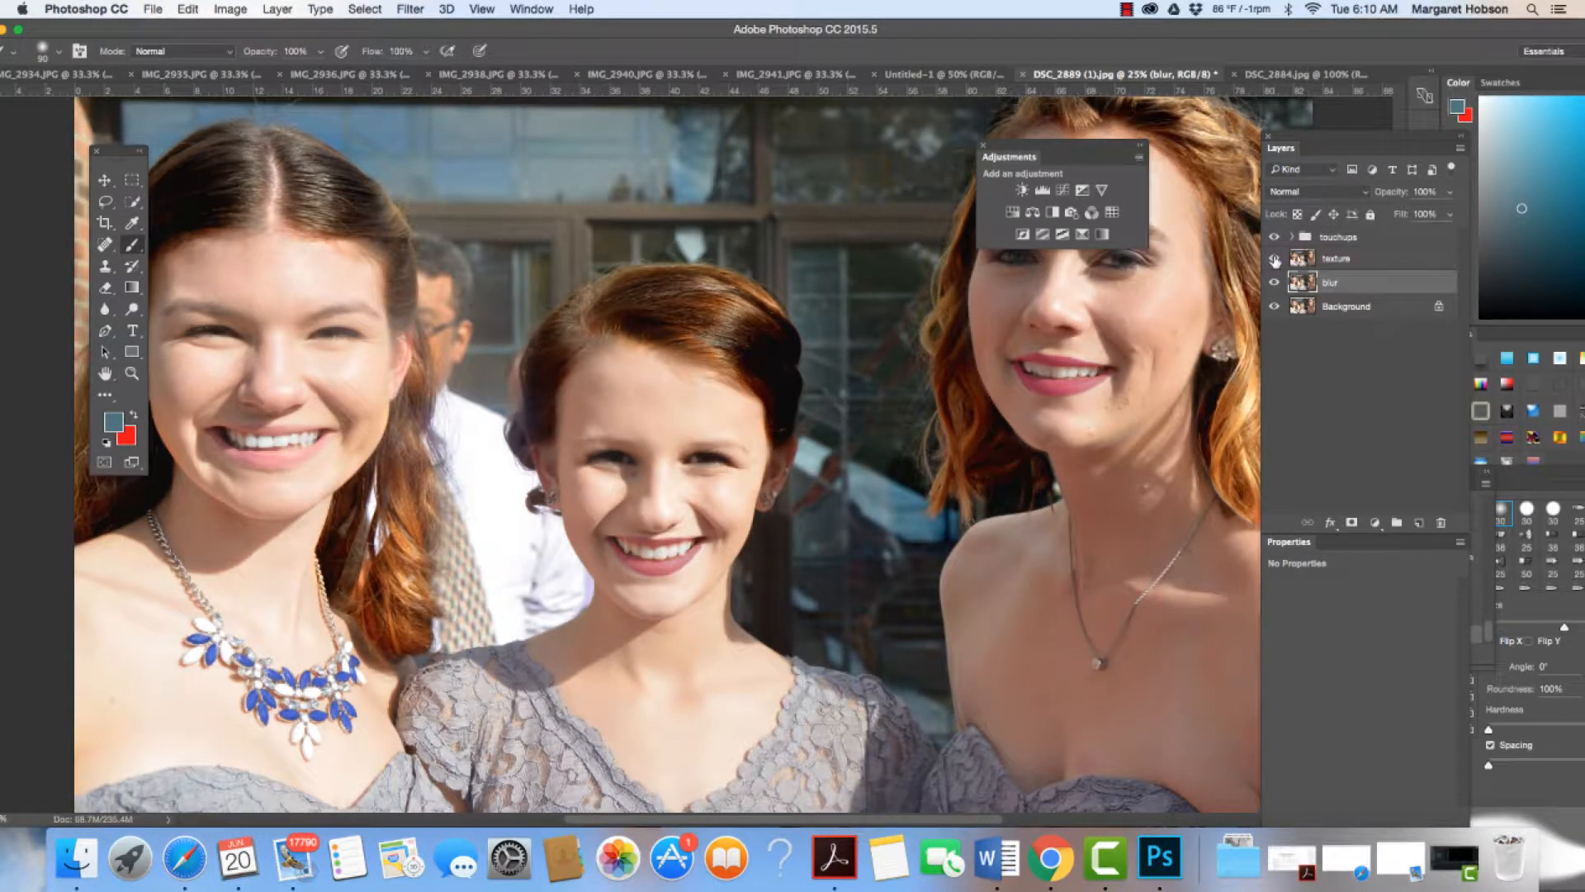
pyautogui.click(1343, 259)
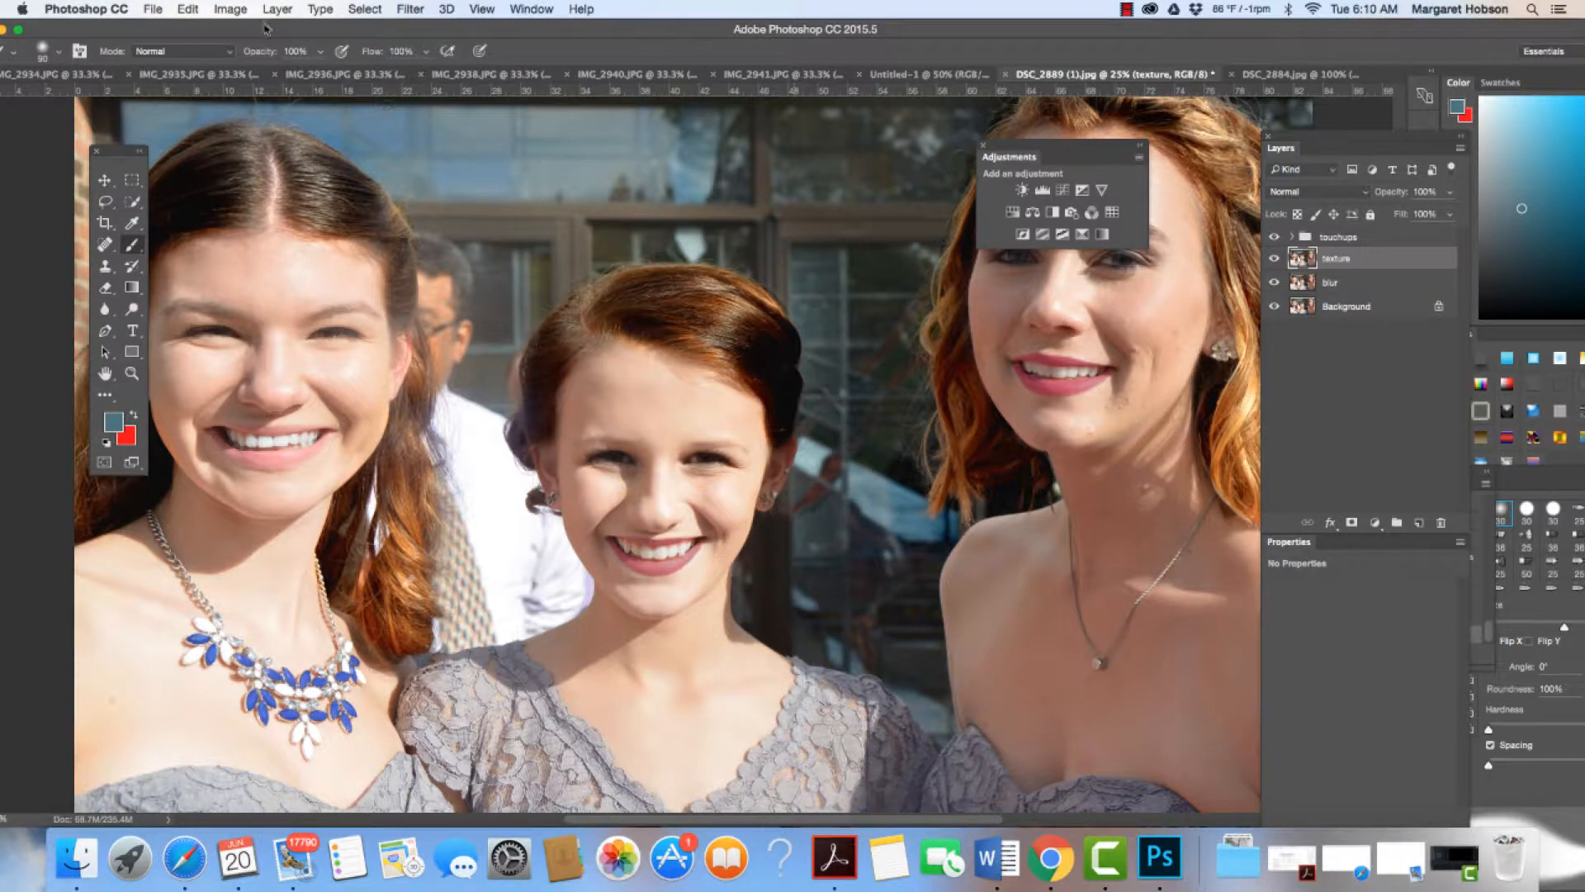
pyautogui.click(229, 9)
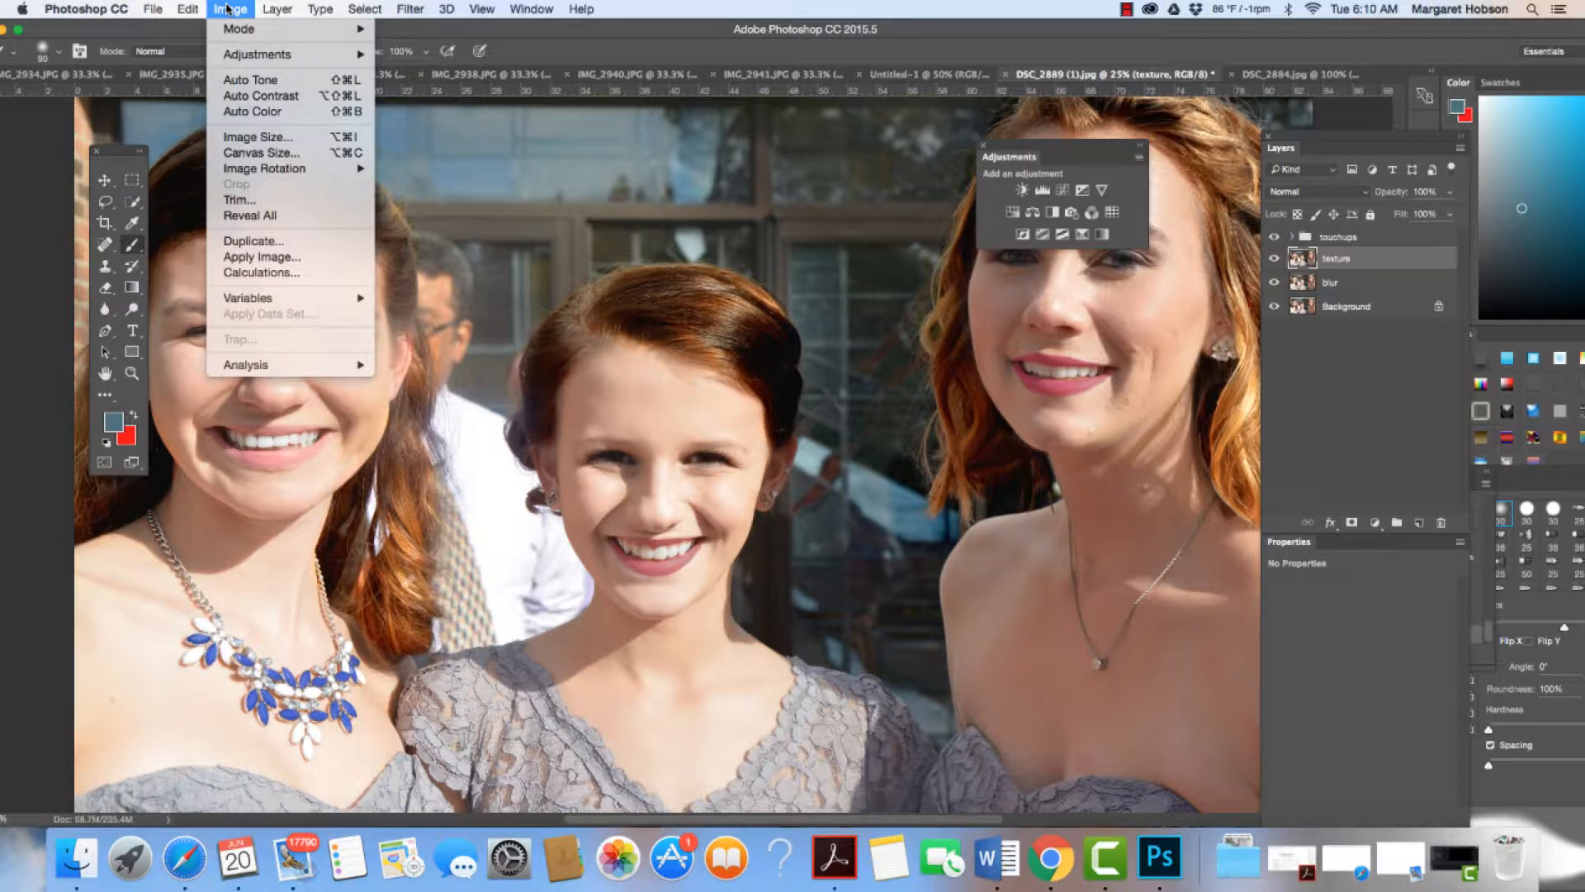
pyautogui.click(239, 256)
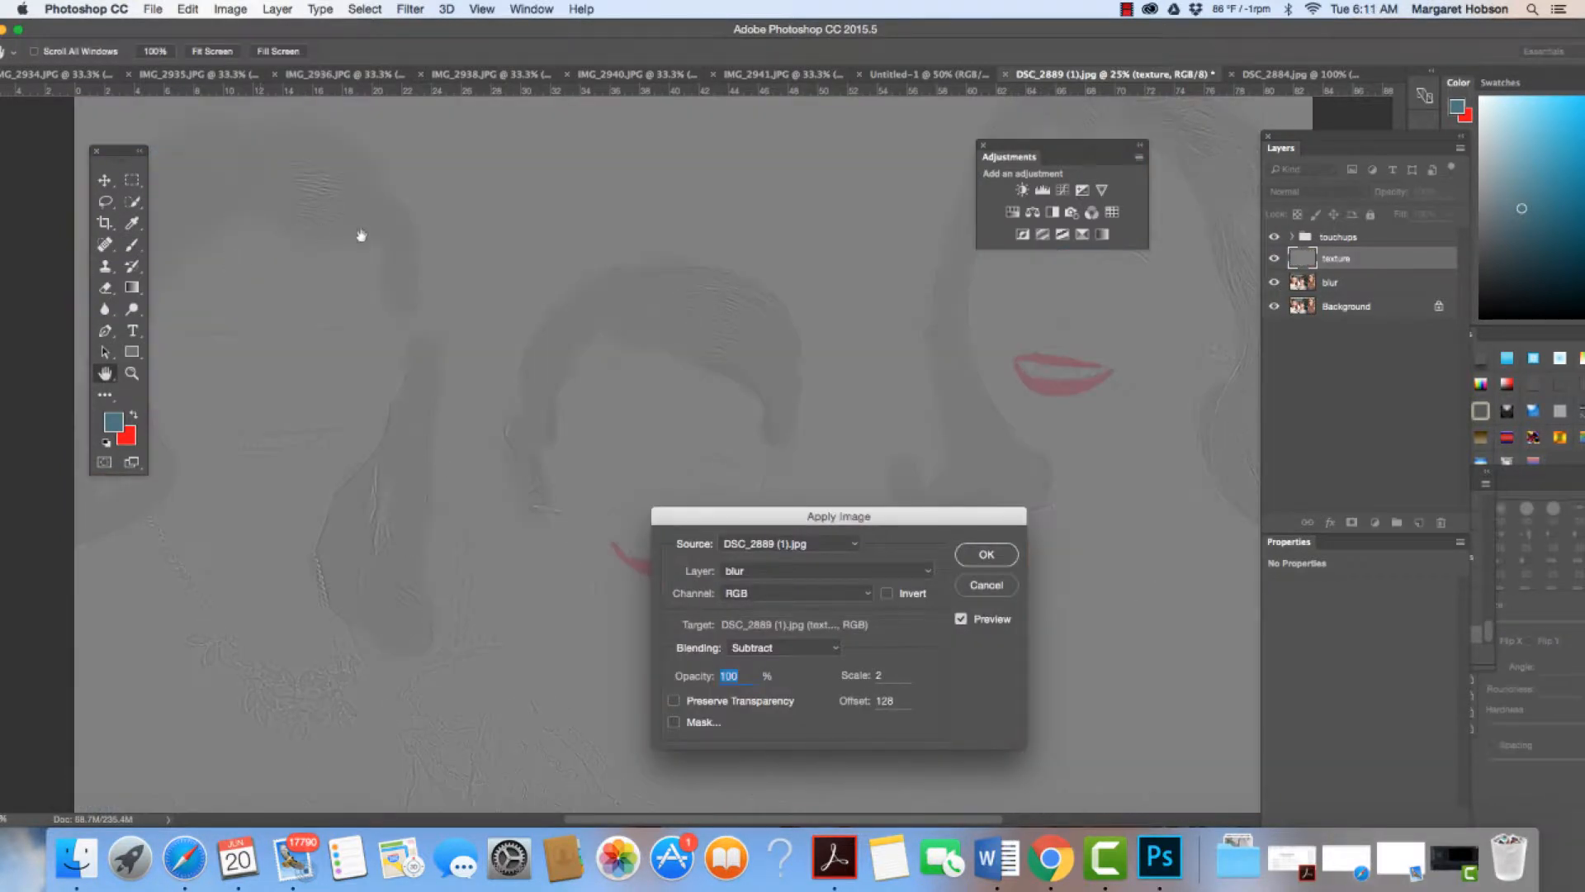
pyautogui.moveTo(725, 519); pyautogui.dragTo(604, 216)
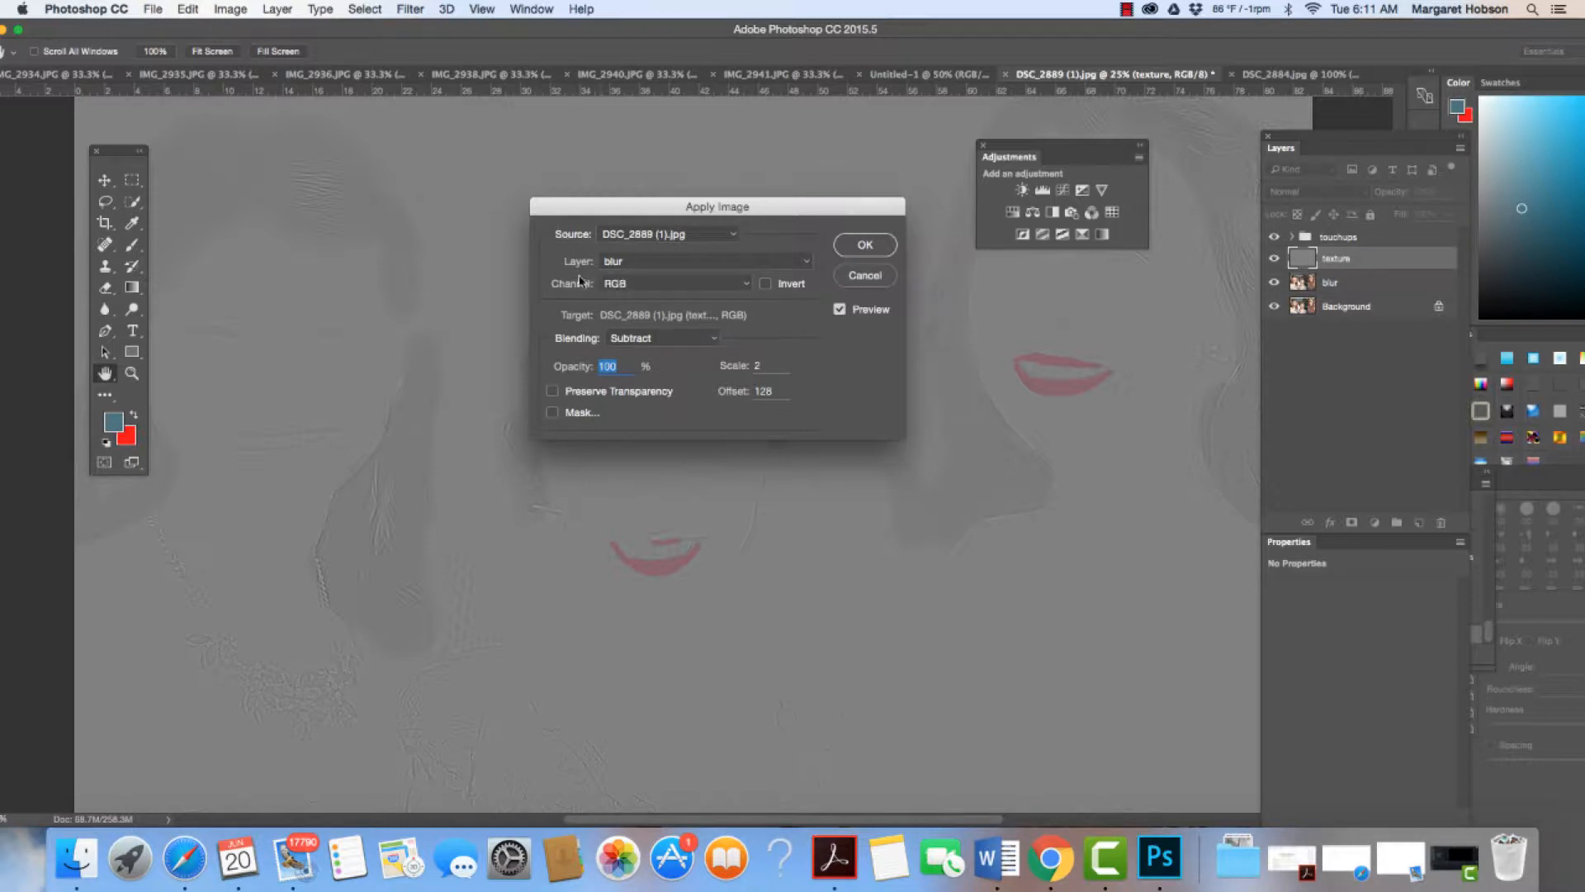
pyautogui.click(808, 262)
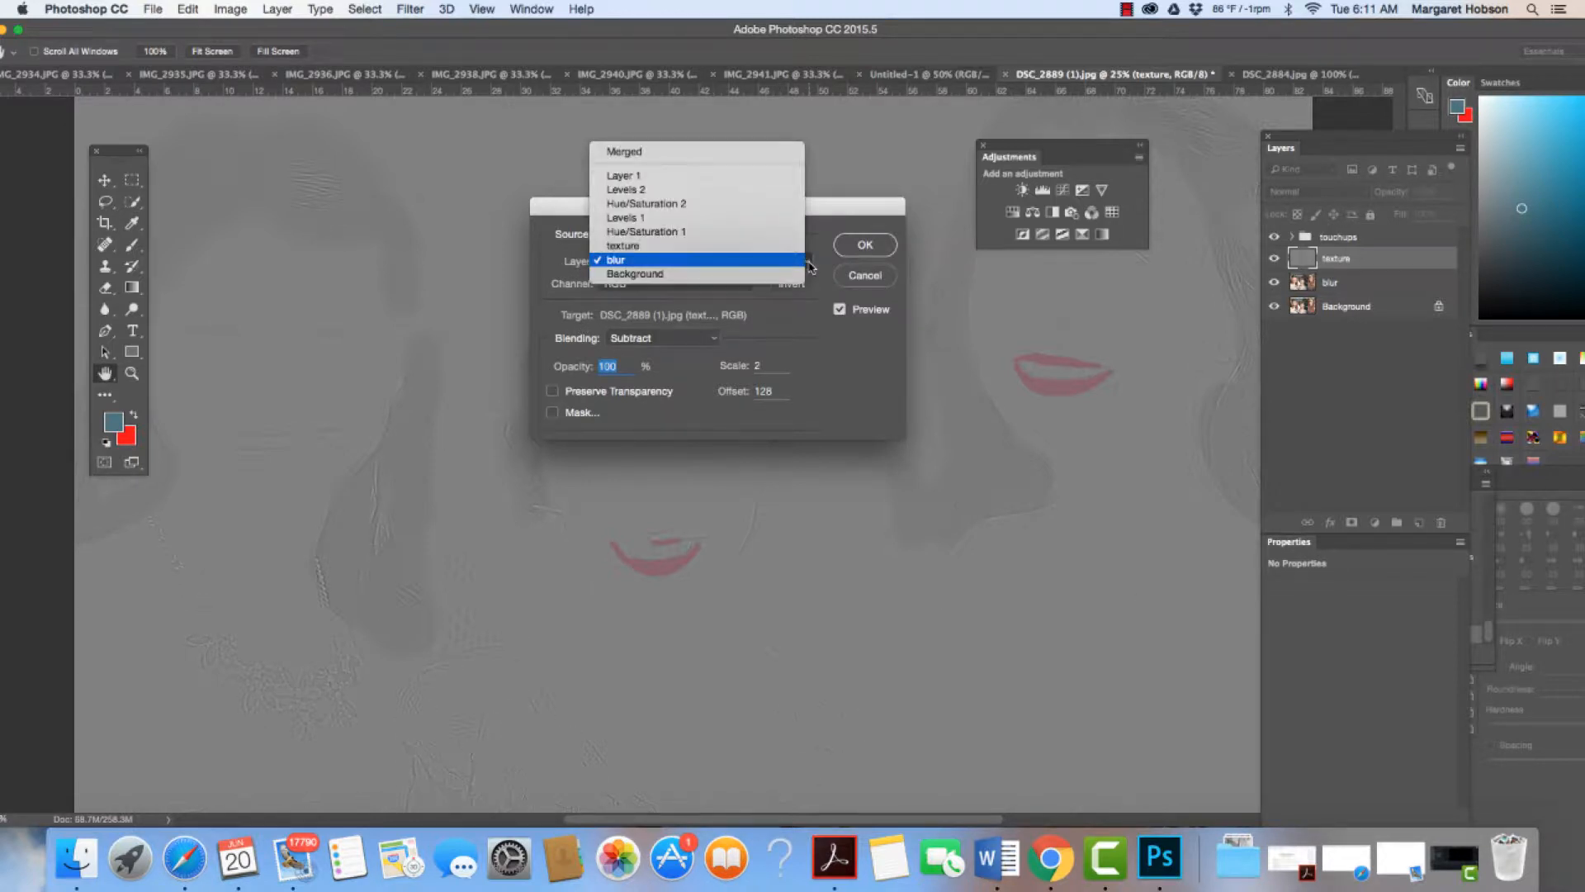
pyautogui.click(808, 264)
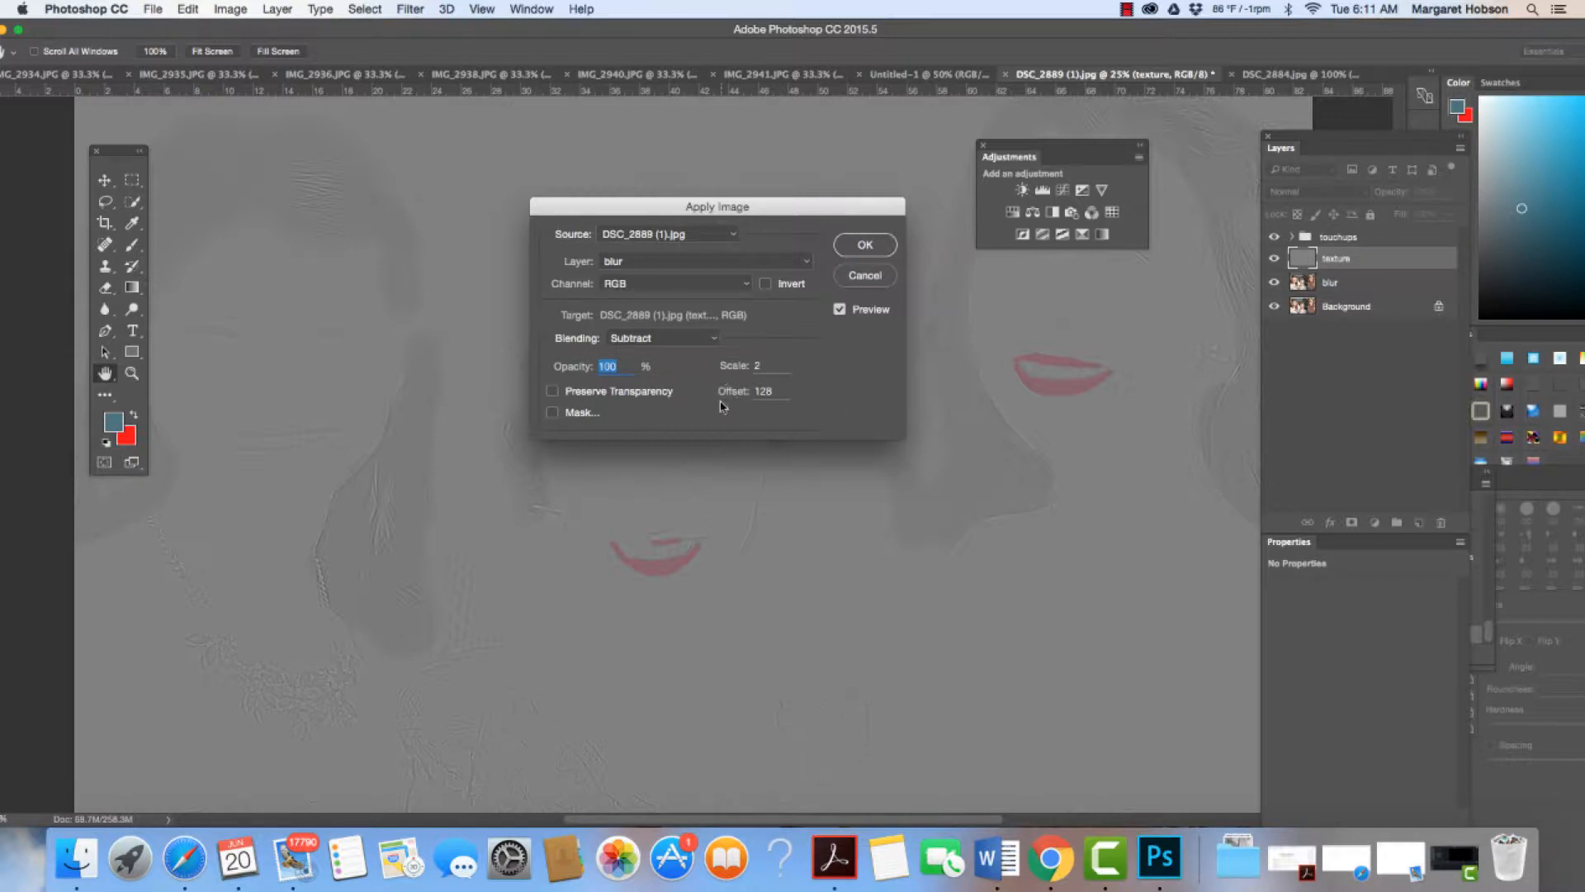
pyautogui.click(864, 246)
# Step: Set the texture layer's blend mode to Linear Light
pyautogui.press('b')
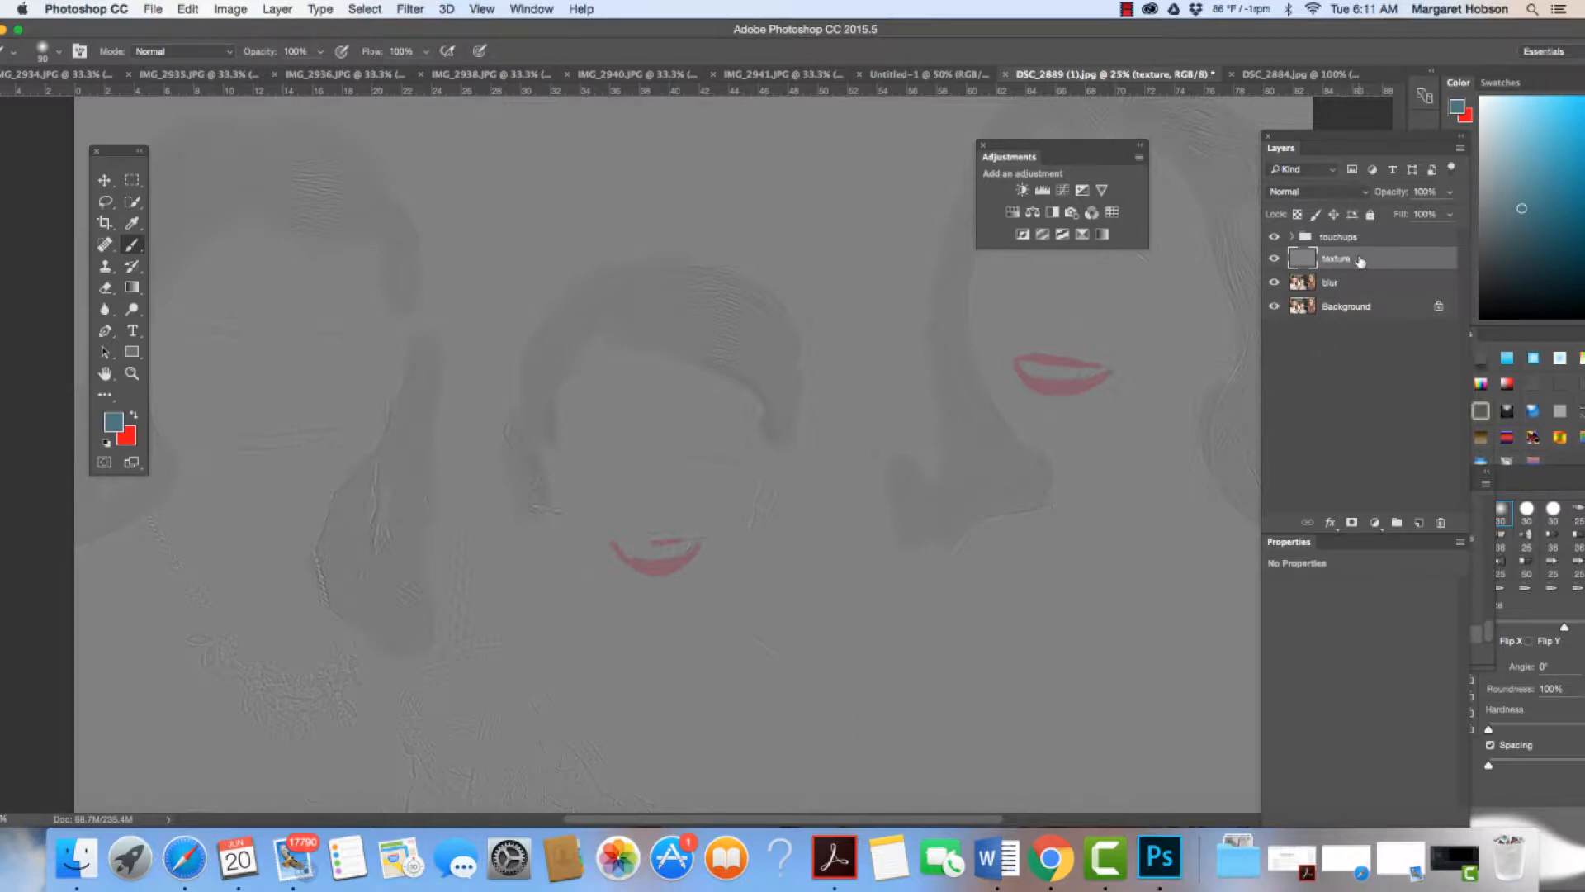
pyautogui.click(1368, 194)
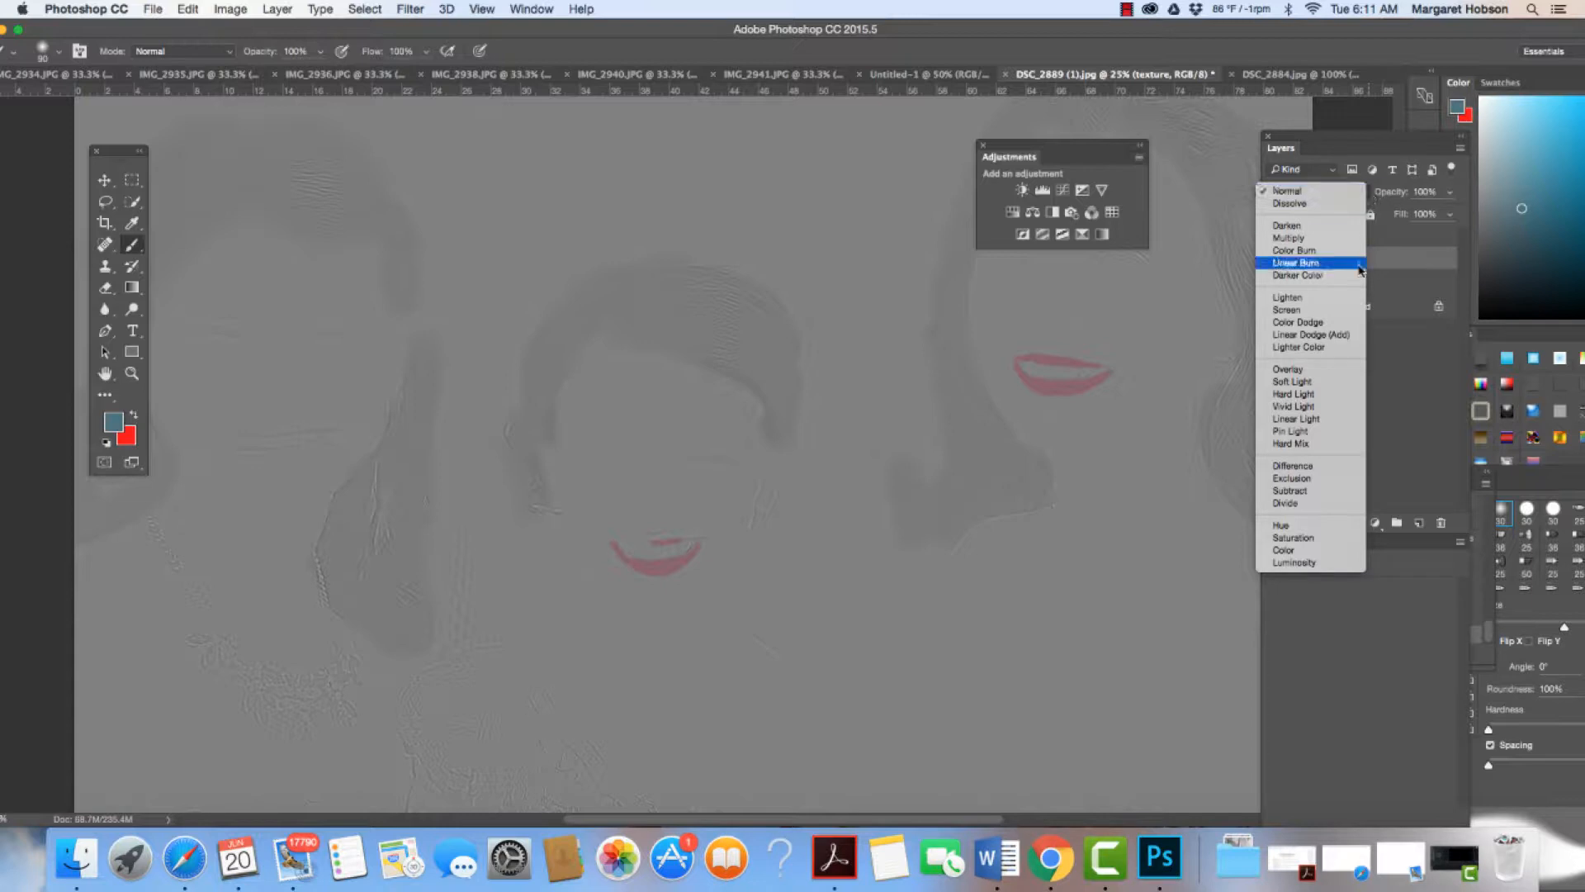
pyautogui.click(1325, 420)
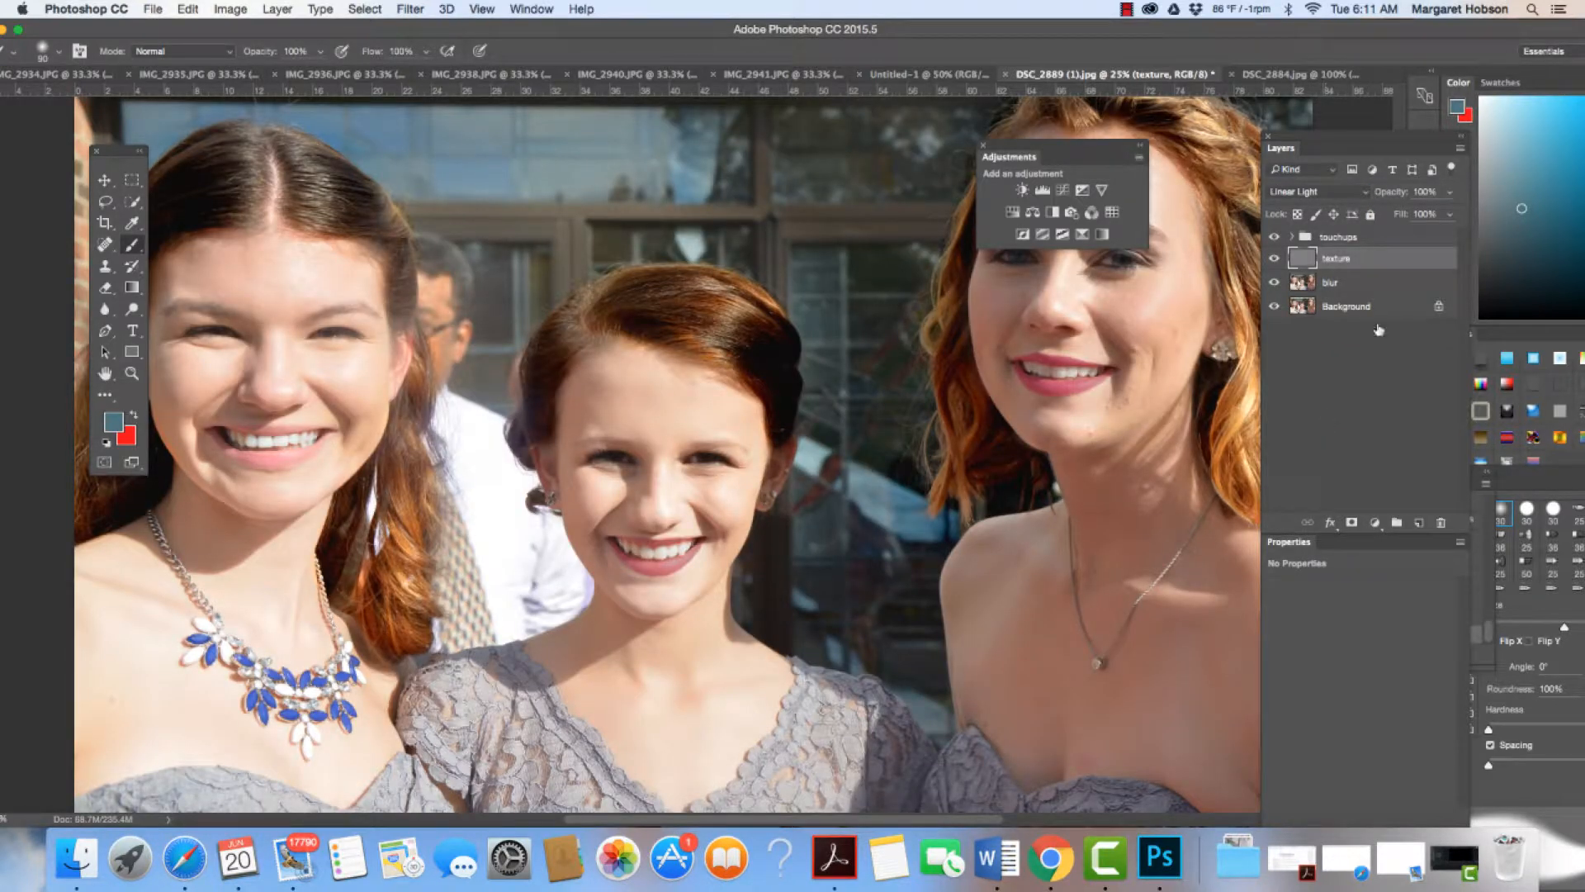
# Step: Group the texture and blur layers into a group named "retouching"
pyautogui.keyDown('shift'); pyautogui.click(1353, 285); pyautogui.keyUp('shift')
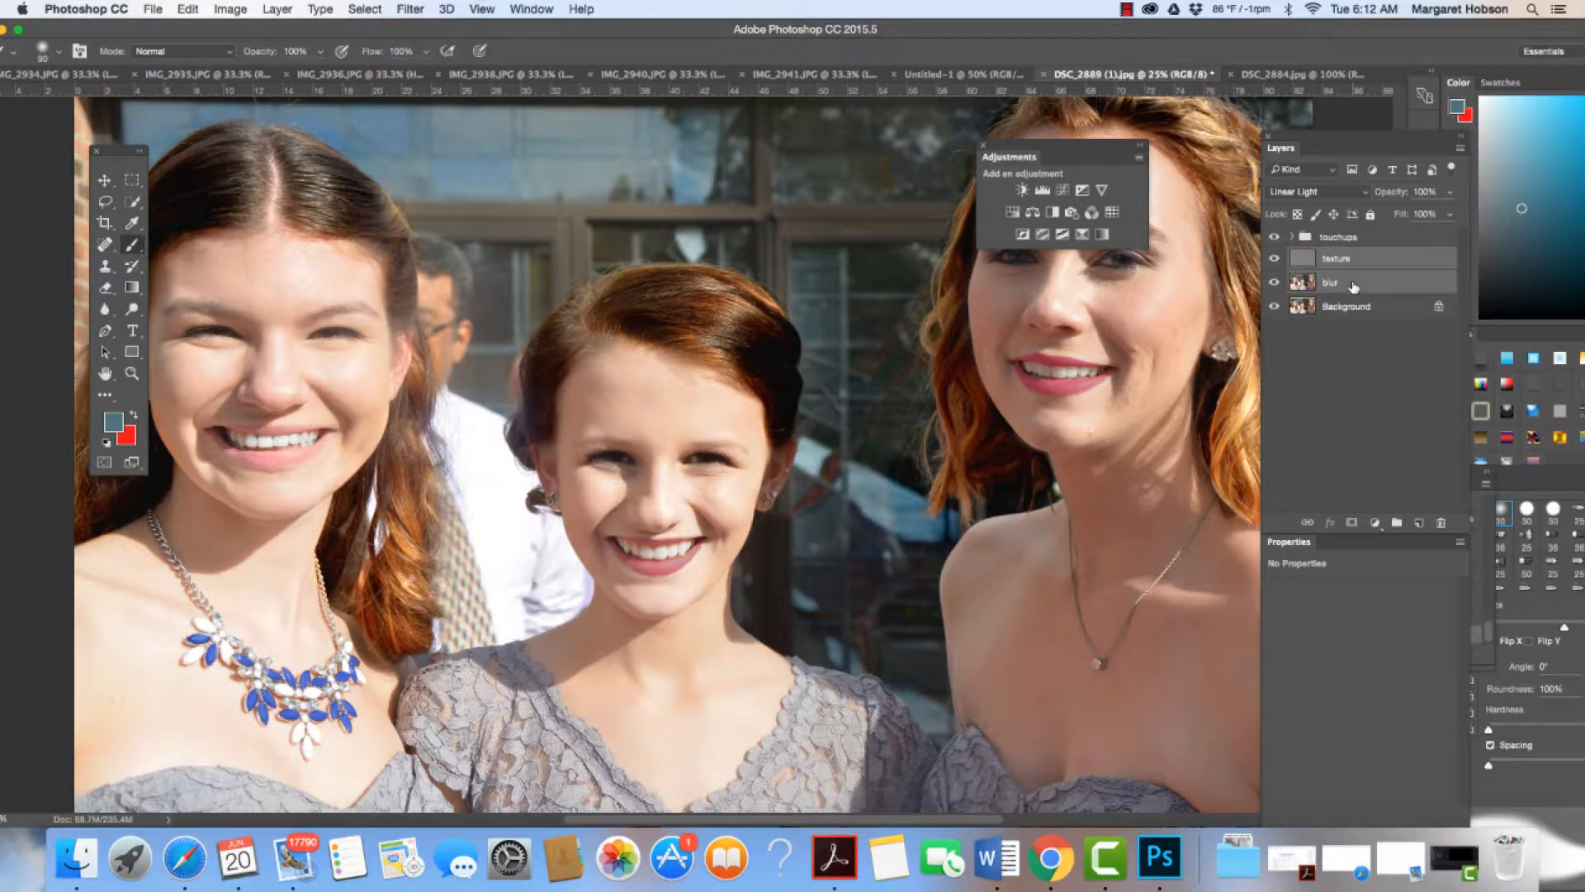
pyautogui.click(1398, 522)
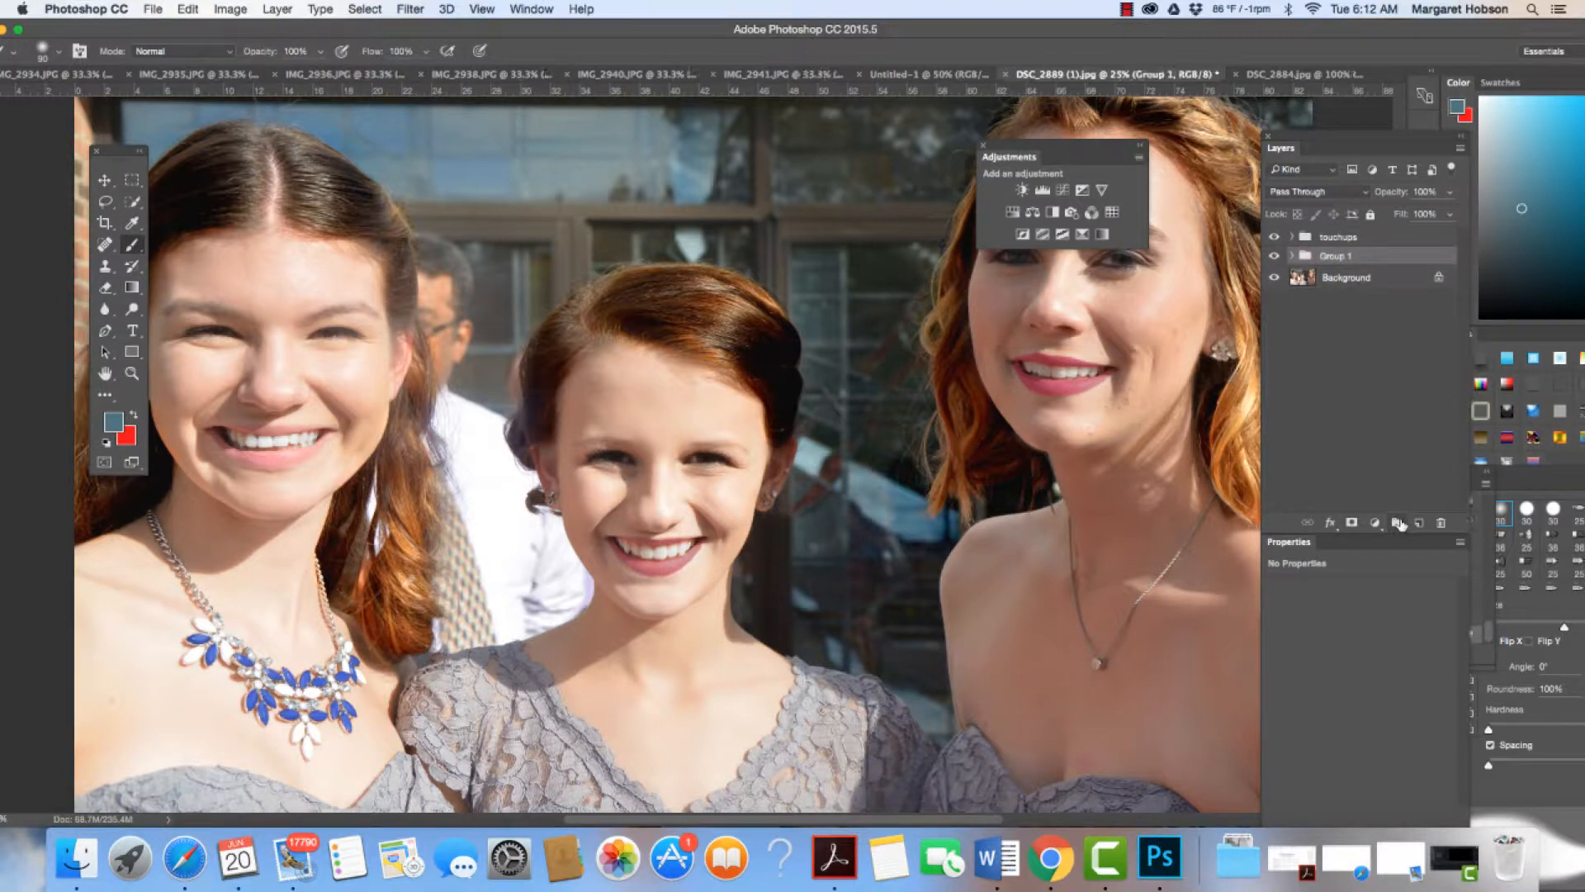
pyautogui.doubleClick(1336, 257)
pyautogui.write('touching')
pyautogui.press('Return')
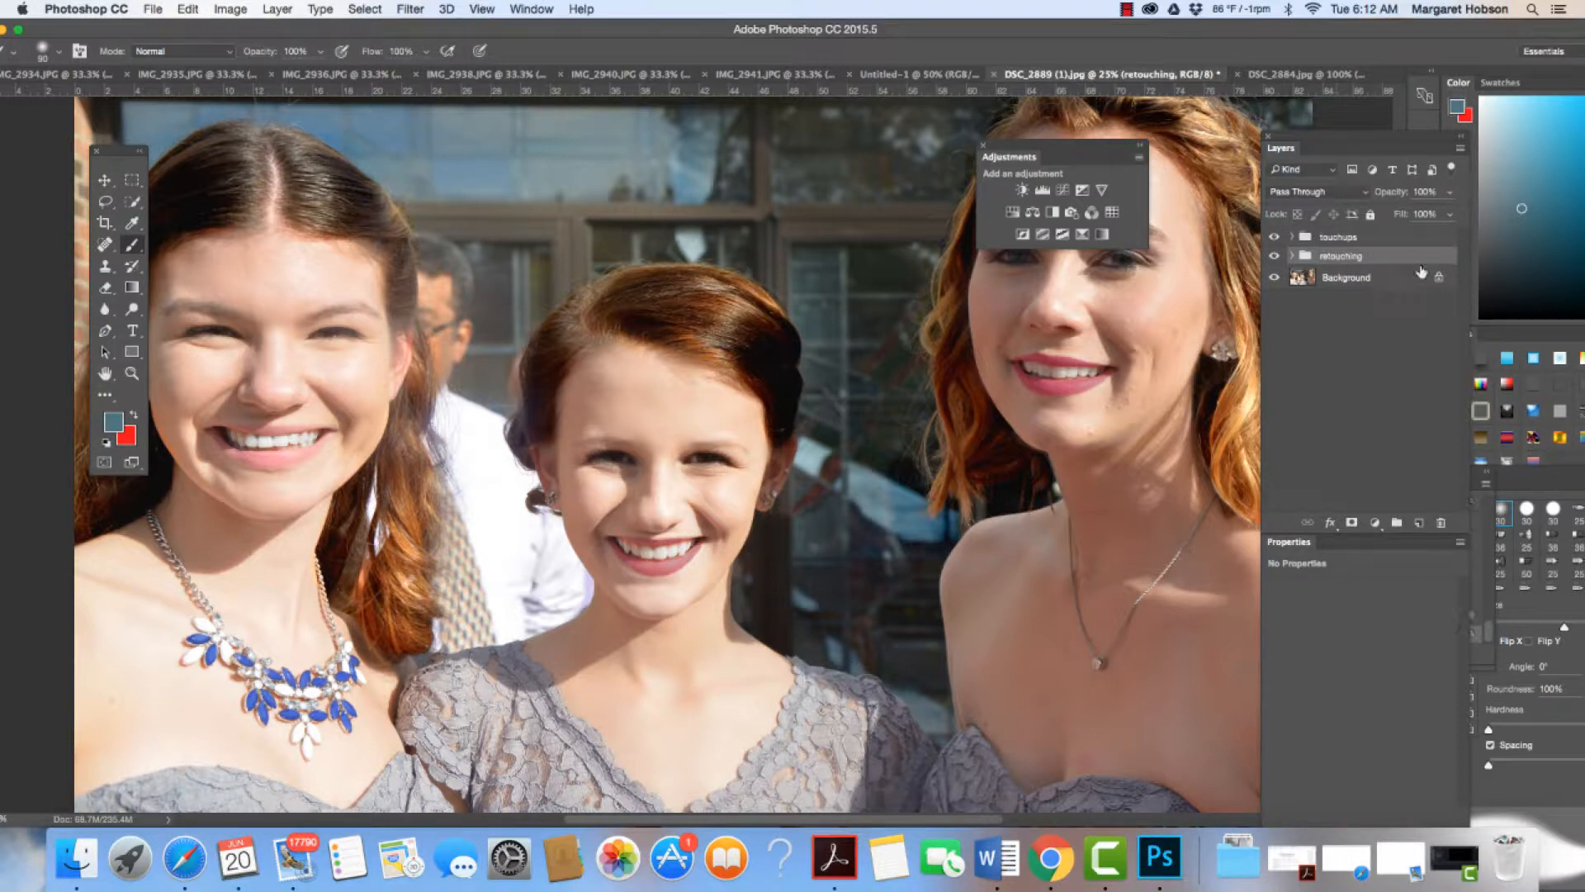
# Step: Compare the photo with the retouching group hidden and shown, and select the blur layer inside that group
pyautogui.click(1274, 258)
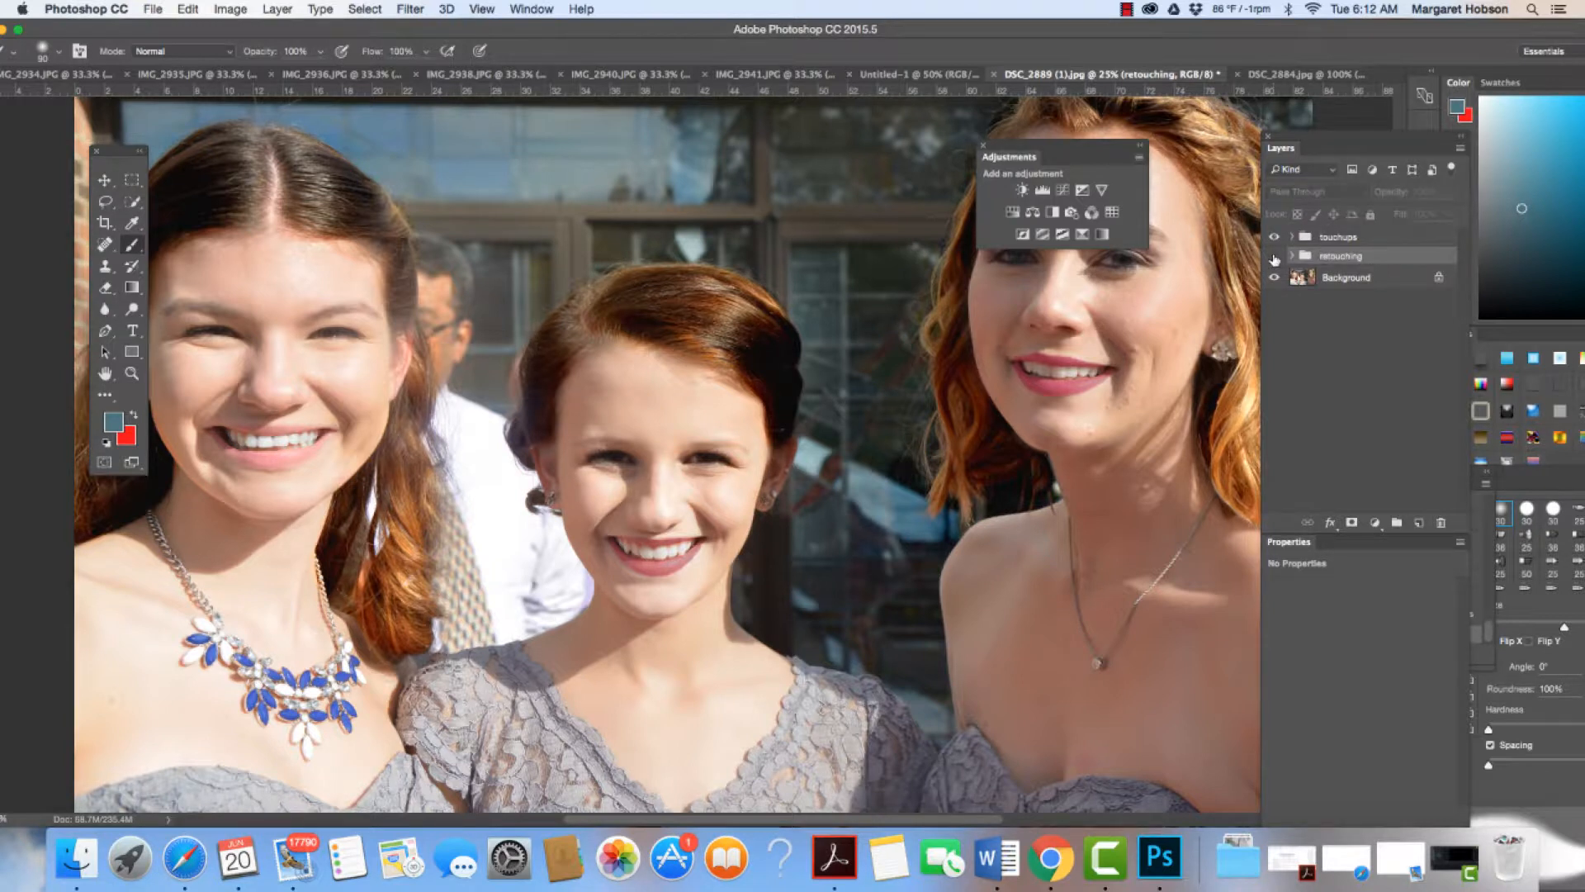
pyautogui.click(1274, 258)
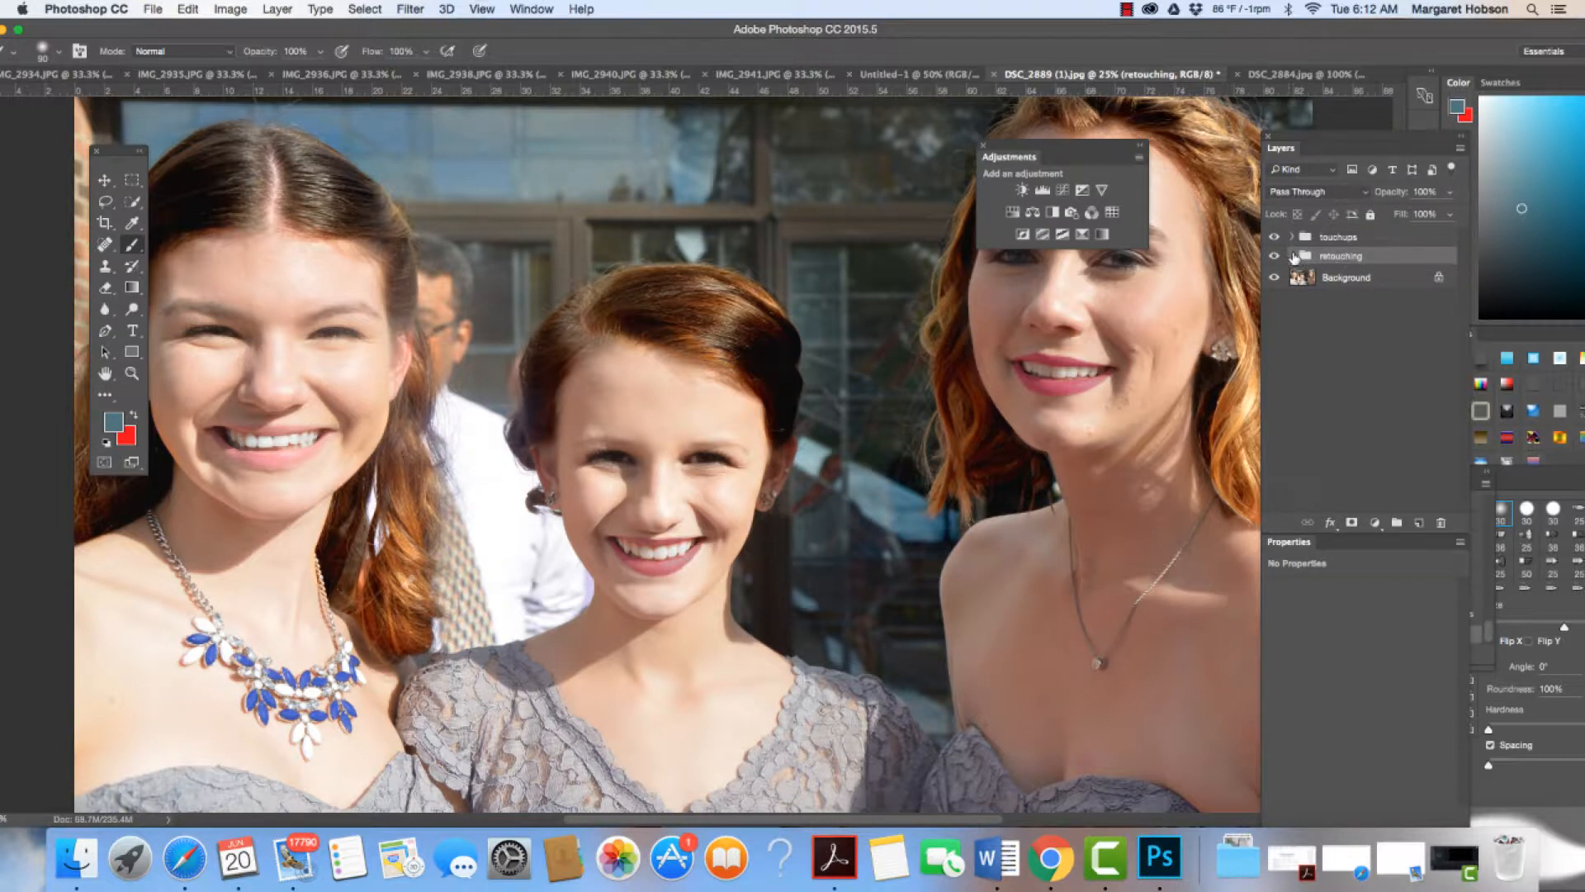
pyautogui.click(1293, 256)
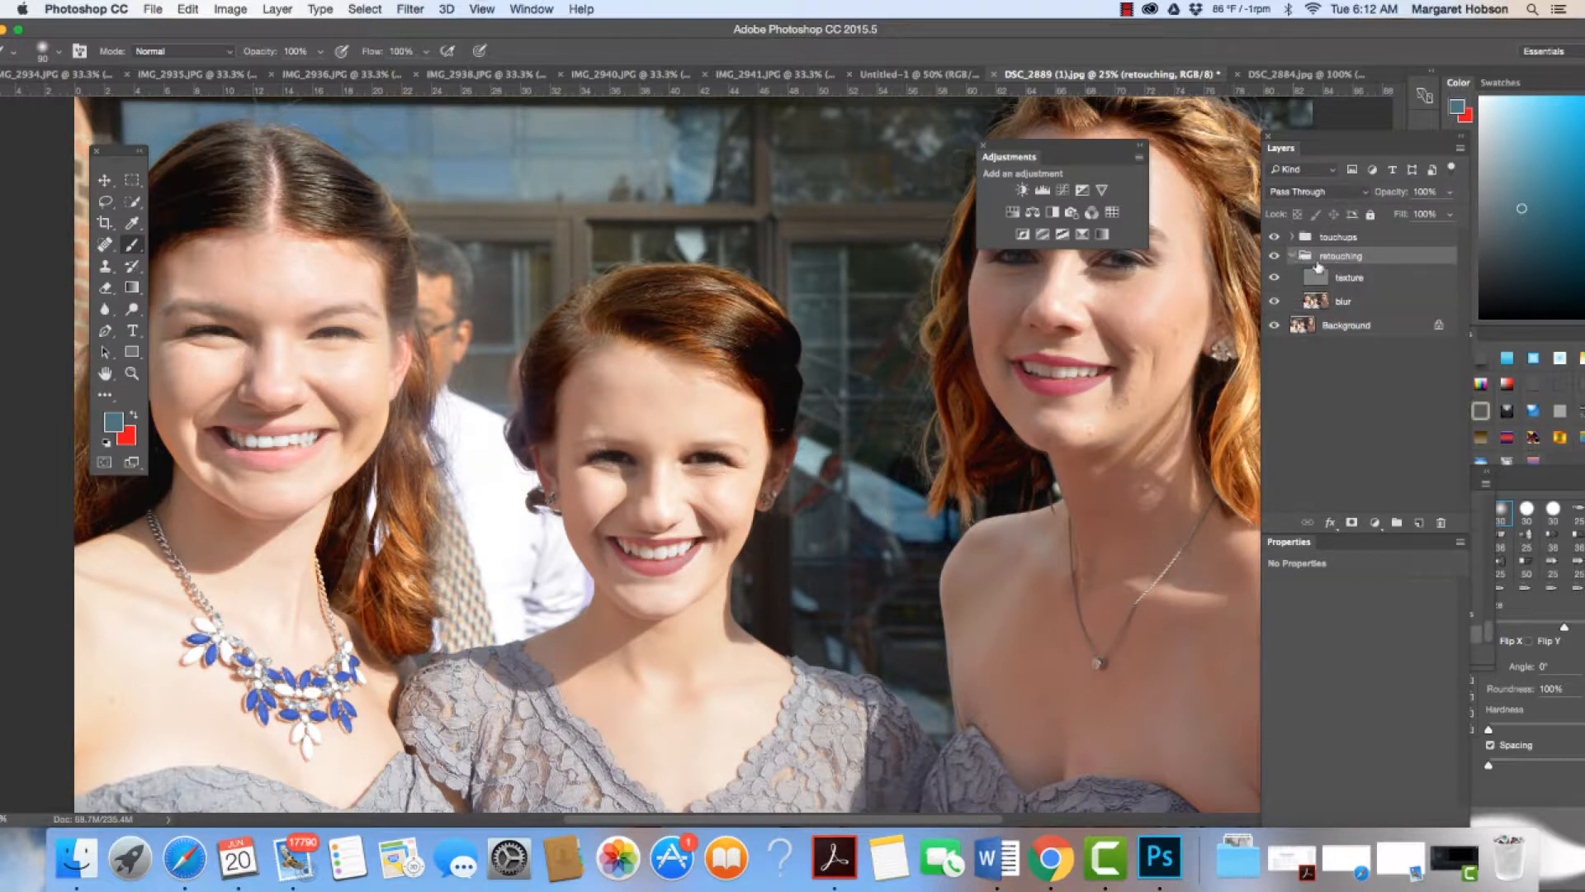
pyautogui.click(1349, 307)
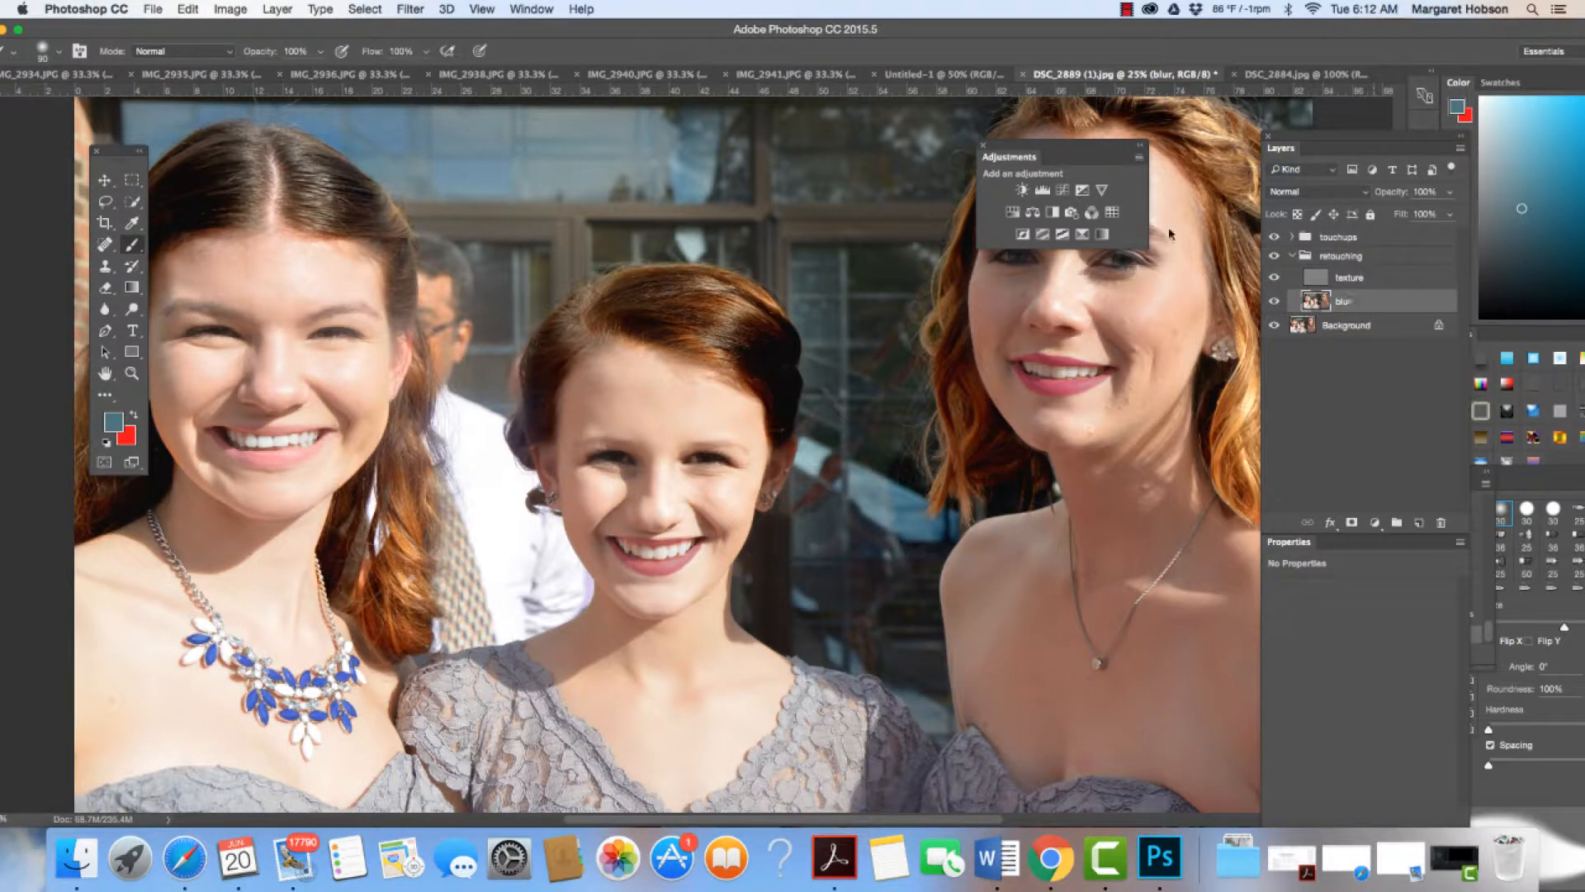
# Step: Move the Adjustments panel off the rightmost woman's face and outline her cheek nearest the visible earring with the Lasso tool
pyautogui.moveTo(1027, 154); pyautogui.dragTo(705, 146)
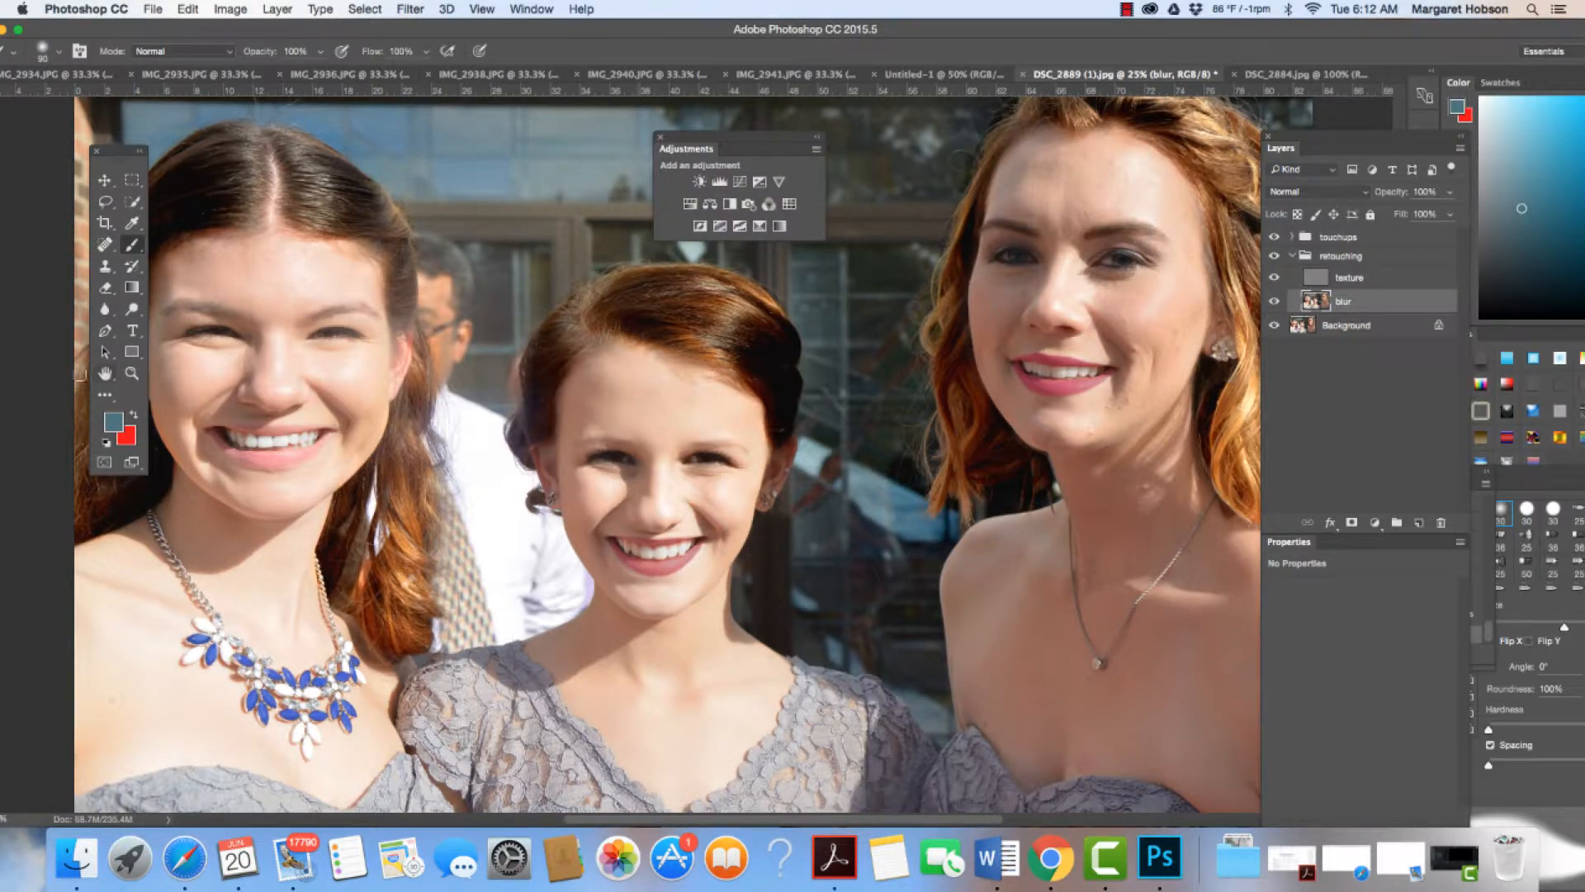
pyautogui.click(134, 374)
pyautogui.moveTo(1128, 273); pyautogui.dragTo(938, 354)
pyautogui.press('h')
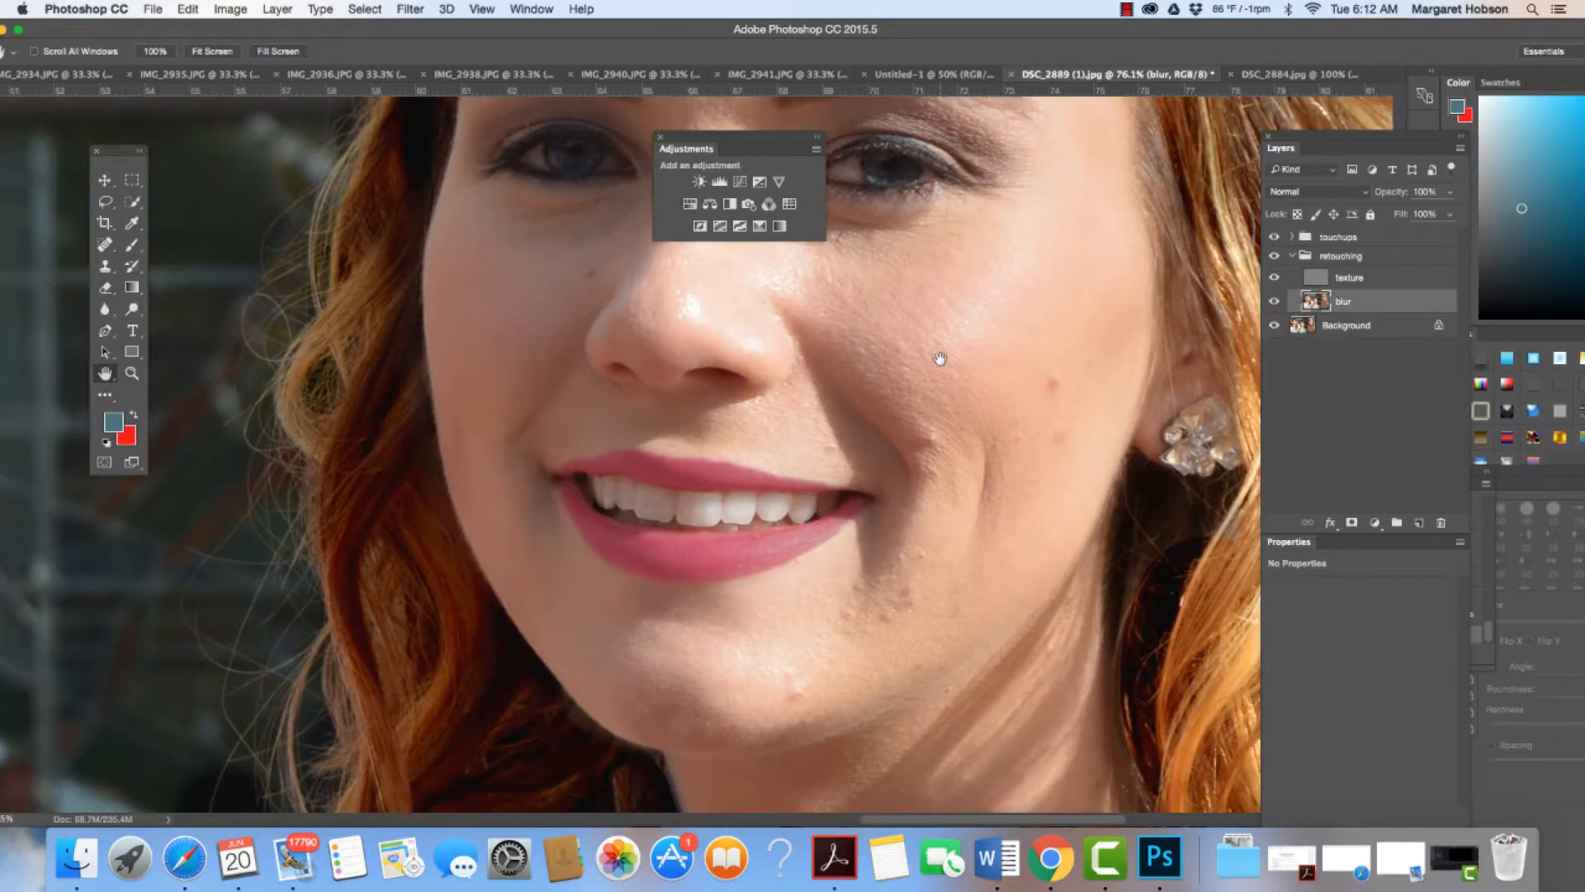
pyautogui.click(105, 203)
pyautogui.click(172, 200)
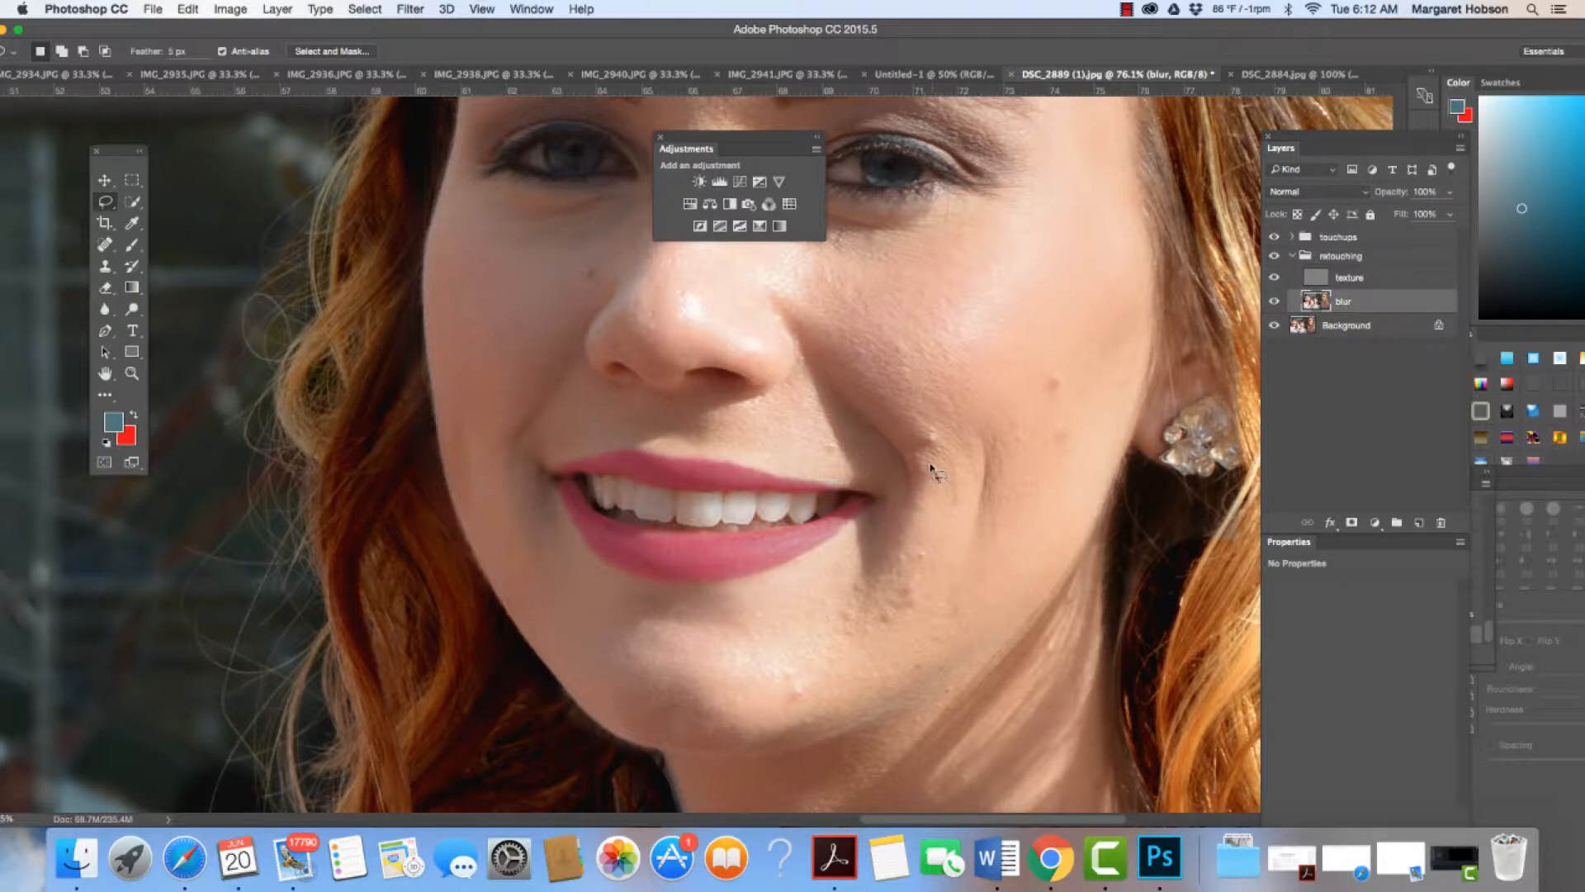
pyautogui.moveTo(930, 466)
pyautogui.mouseDown()
pyautogui.moveTo(850, 354)
pyautogui.moveTo(865, 270)
pyautogui.moveTo(1006, 213)
pyautogui.moveTo(1090, 217)
pyautogui.moveTo(1115, 251)
pyautogui.moveTo(1130, 360)
pyautogui.moveTo(1104, 458)
pyautogui.moveTo(1059, 487)
pyautogui.moveTo(982, 443)
pyautogui.moveTo(940, 486)
pyautogui.mouseUp()
# Step: Apply a Gaussian Blur with a 10.1-pixel radius to the selected cheek on the blur layer and deselect
pyautogui.click(411, 9)
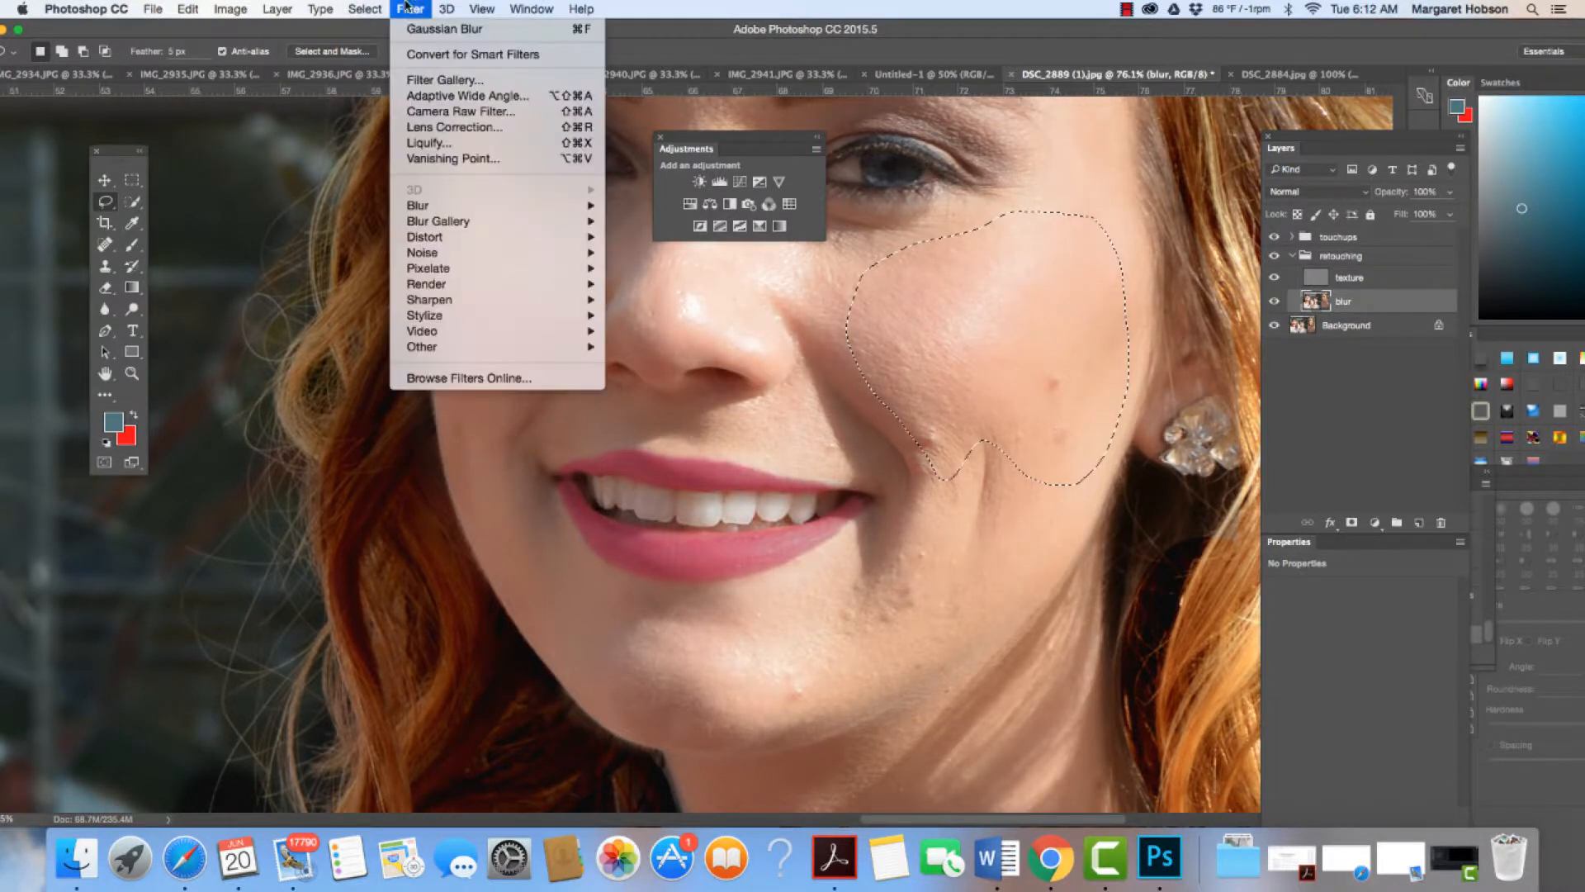
pyautogui.moveTo(560, 209)
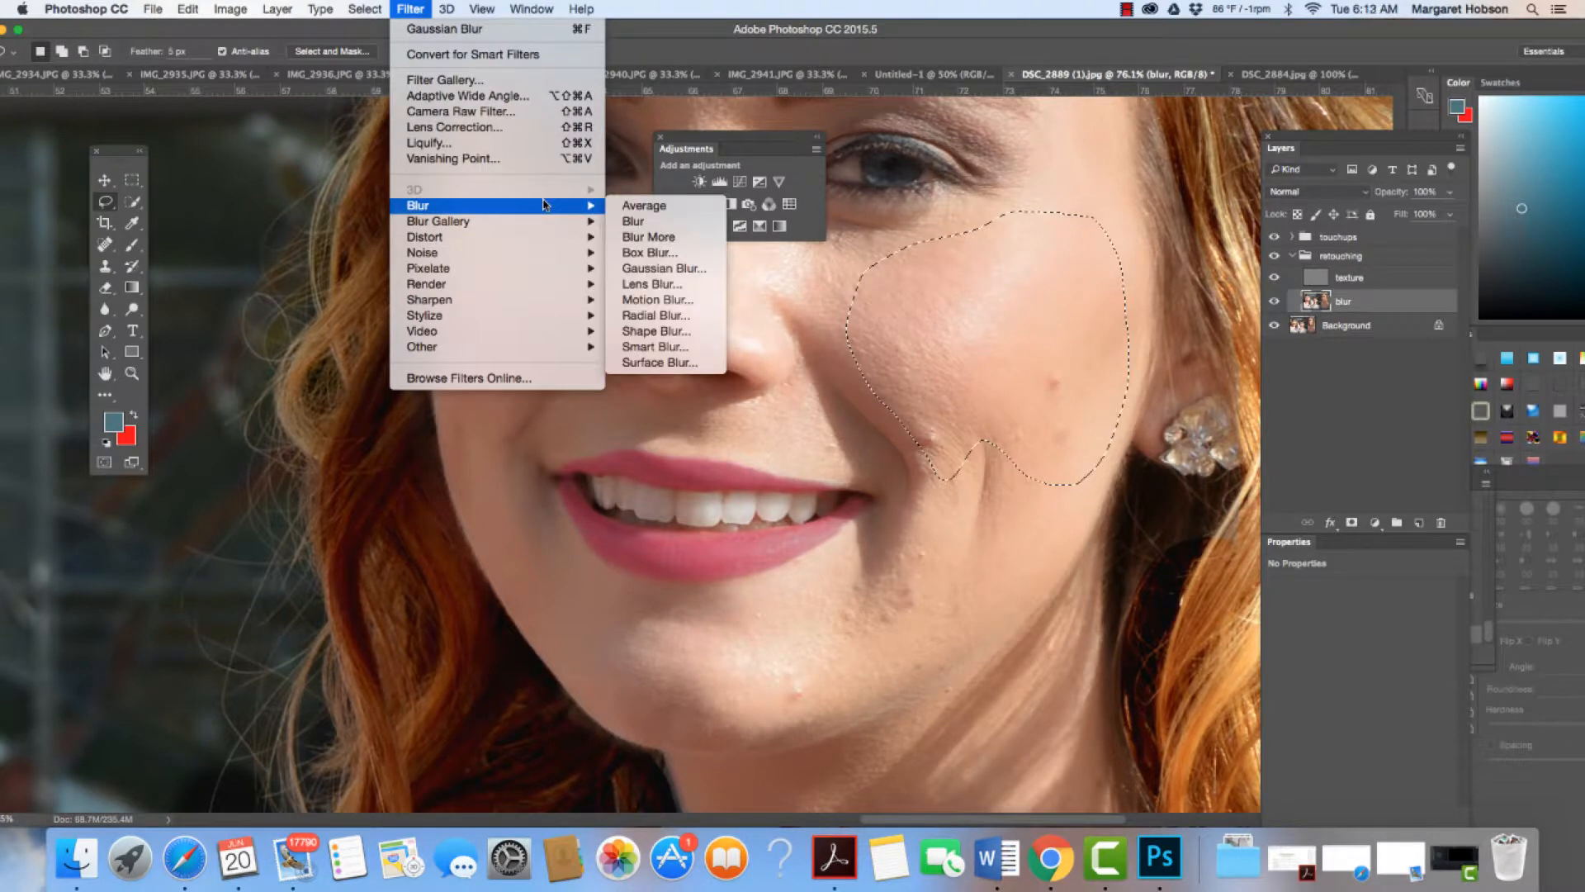
pyautogui.click(648, 269)
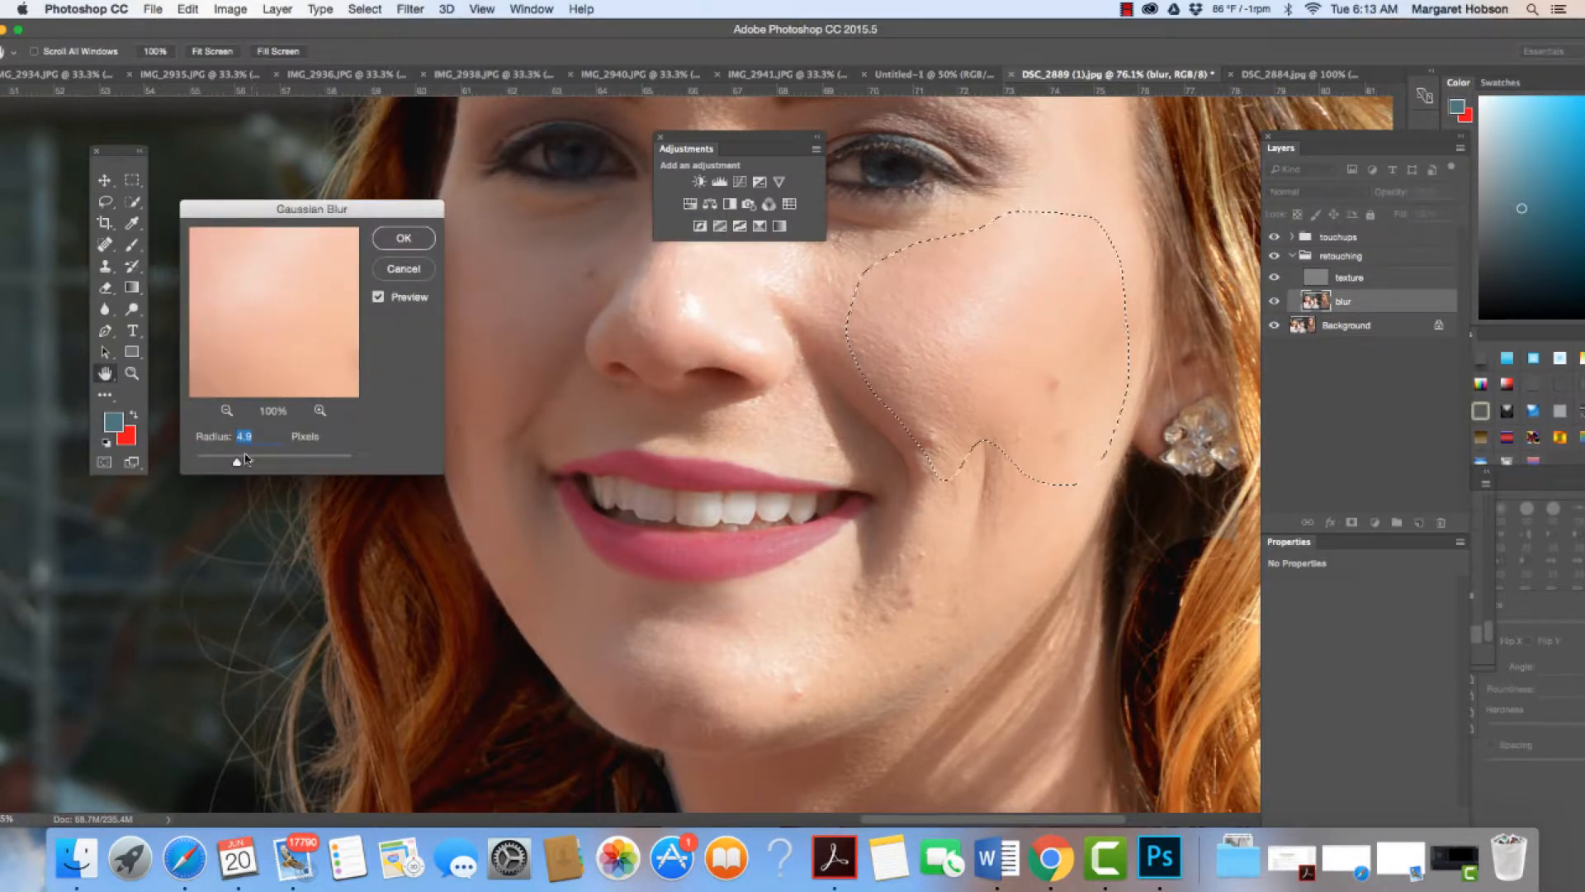
pyautogui.moveTo(238, 467); pyautogui.dragTo(273, 471)
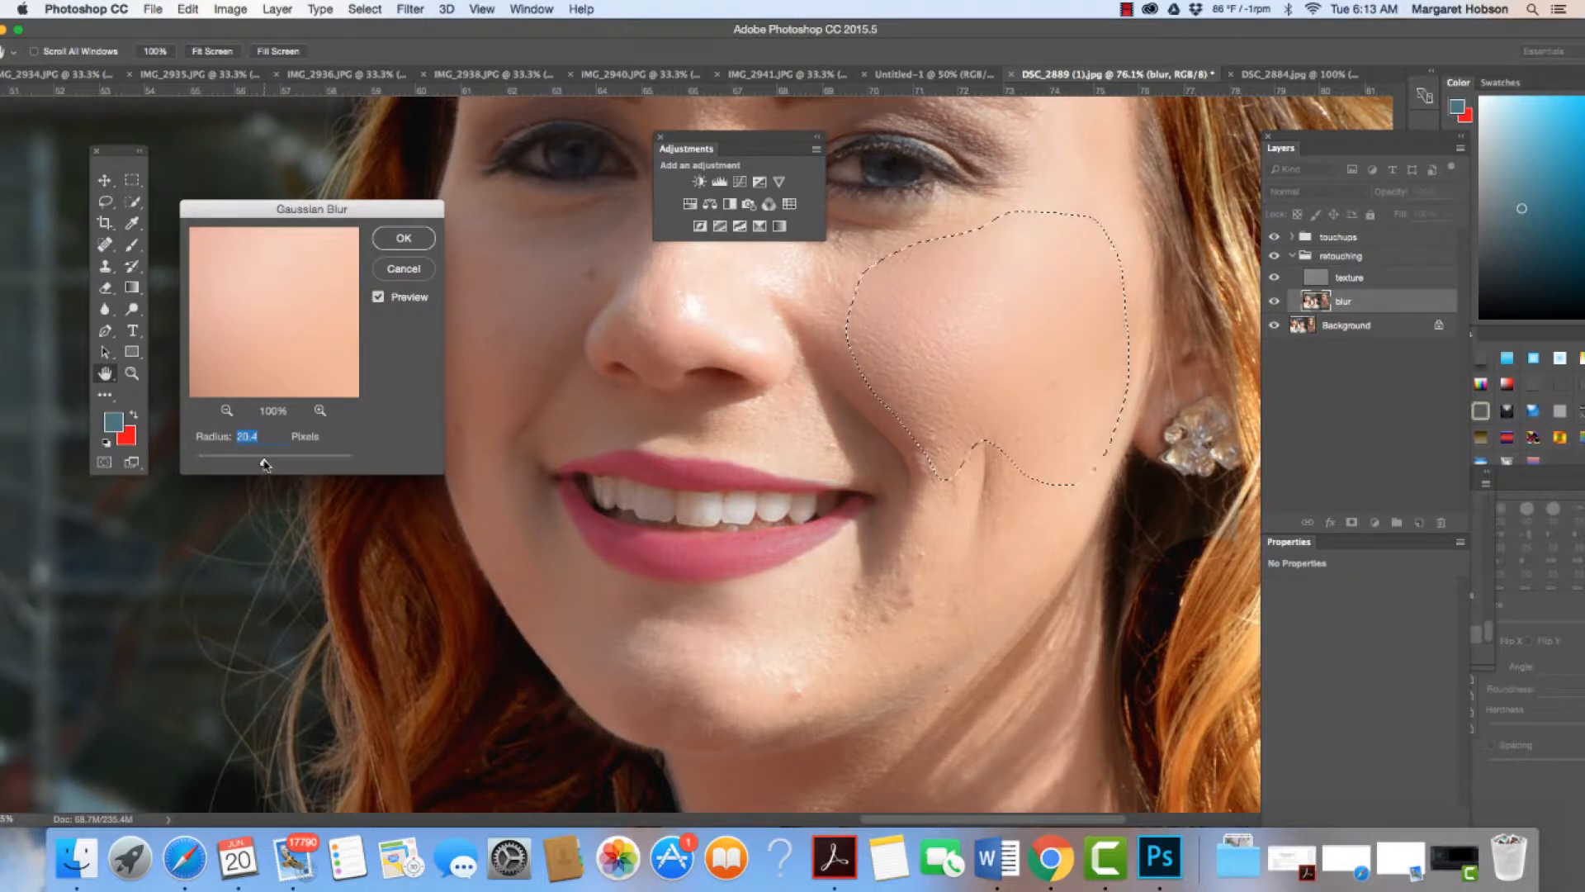
pyautogui.moveTo(262, 465); pyautogui.dragTo(257, 463)
pyautogui.click(403, 238)
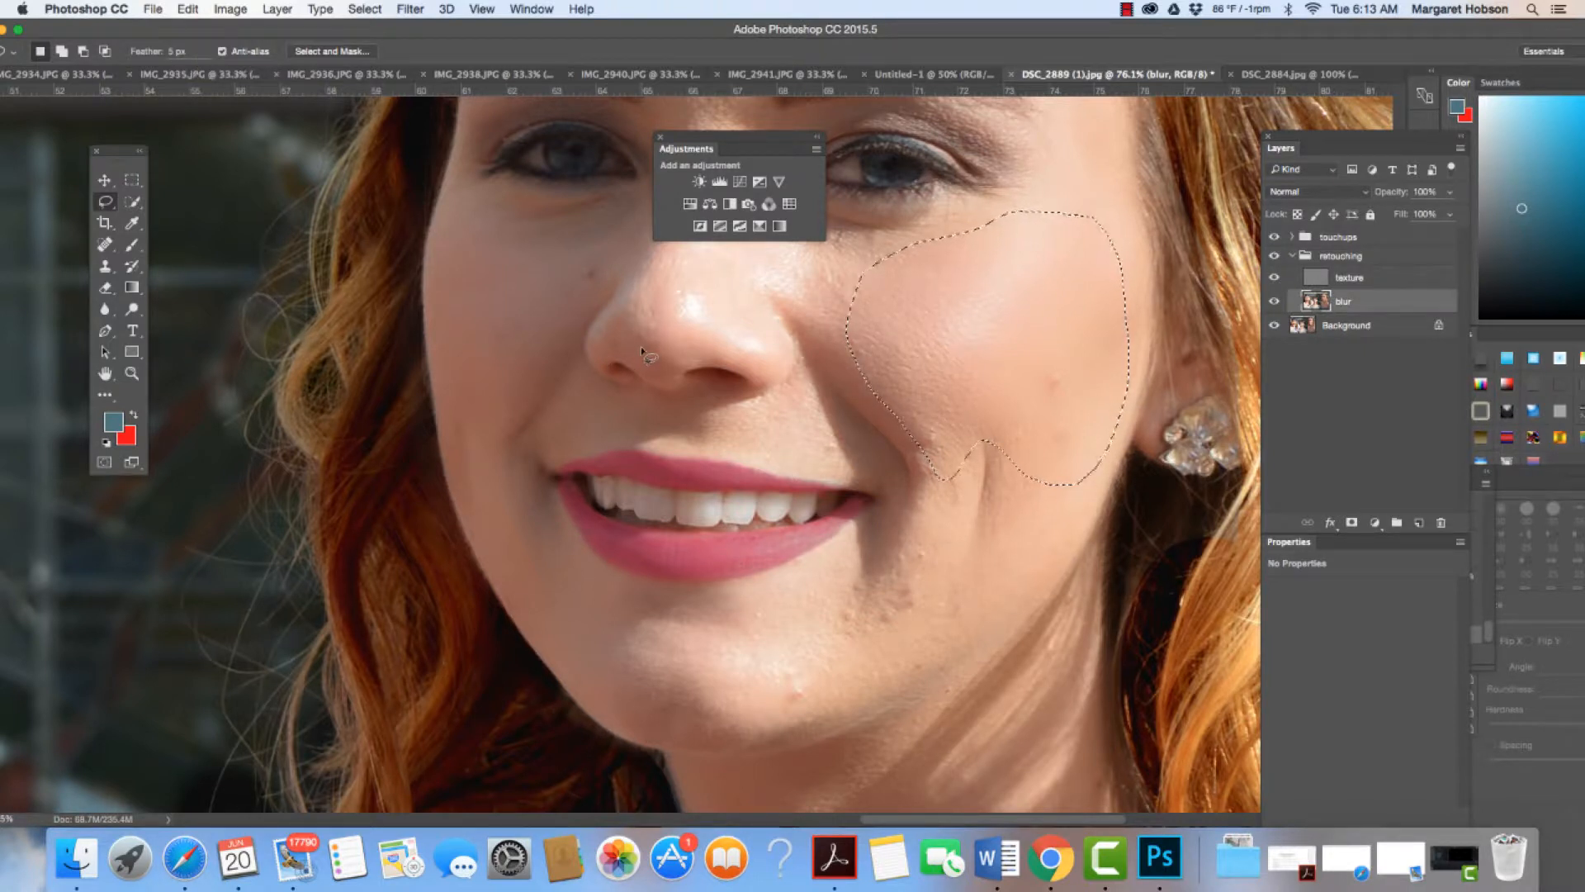
pyautogui.click(365, 9)
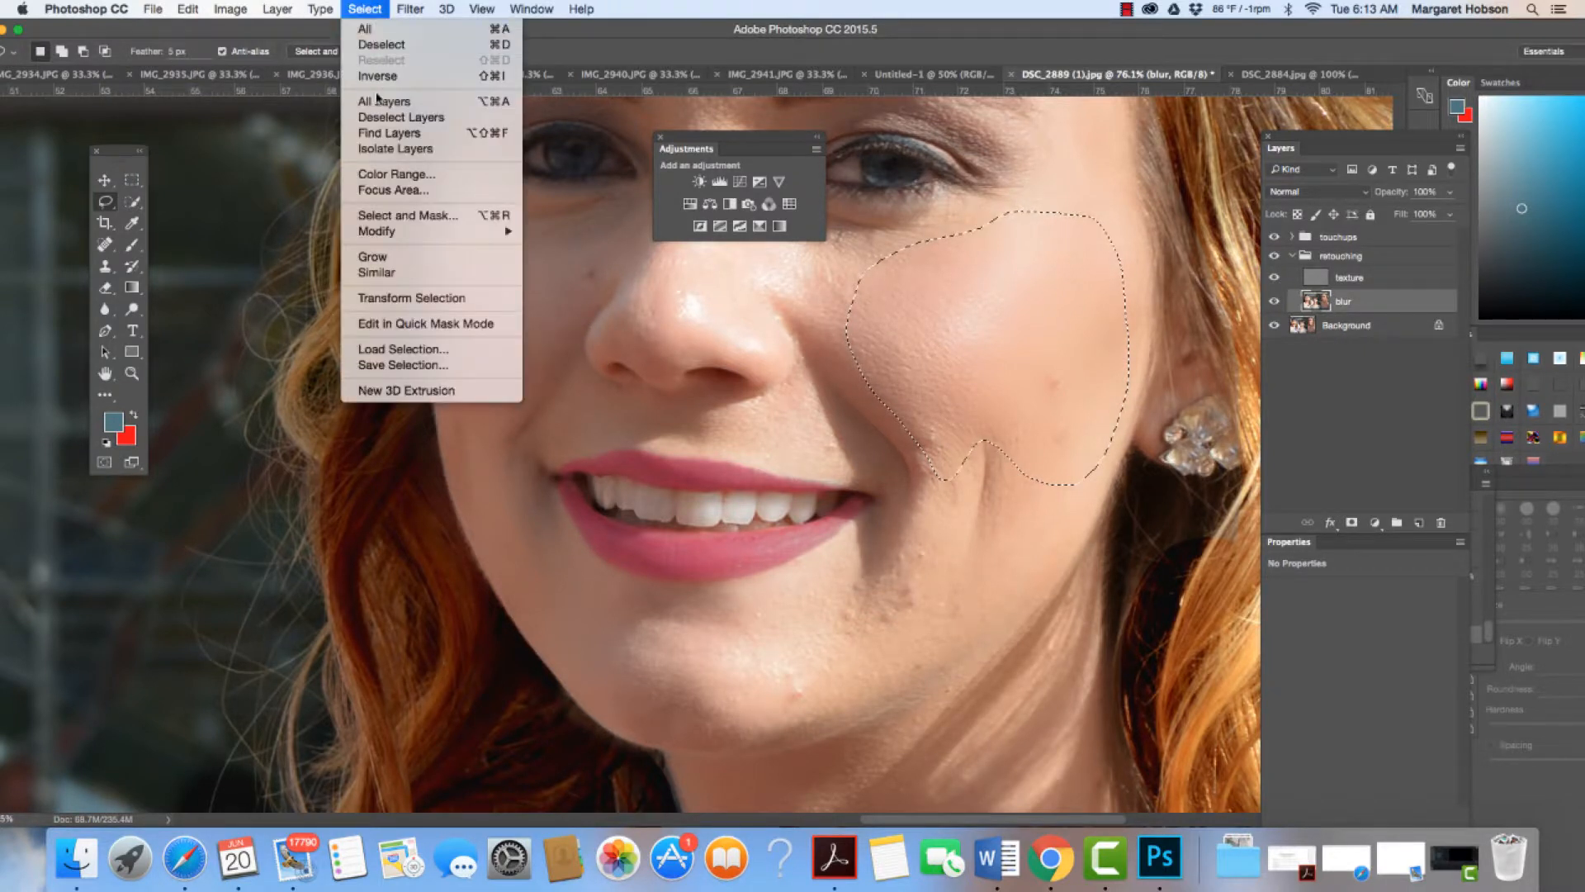
pyautogui.click(380, 44)
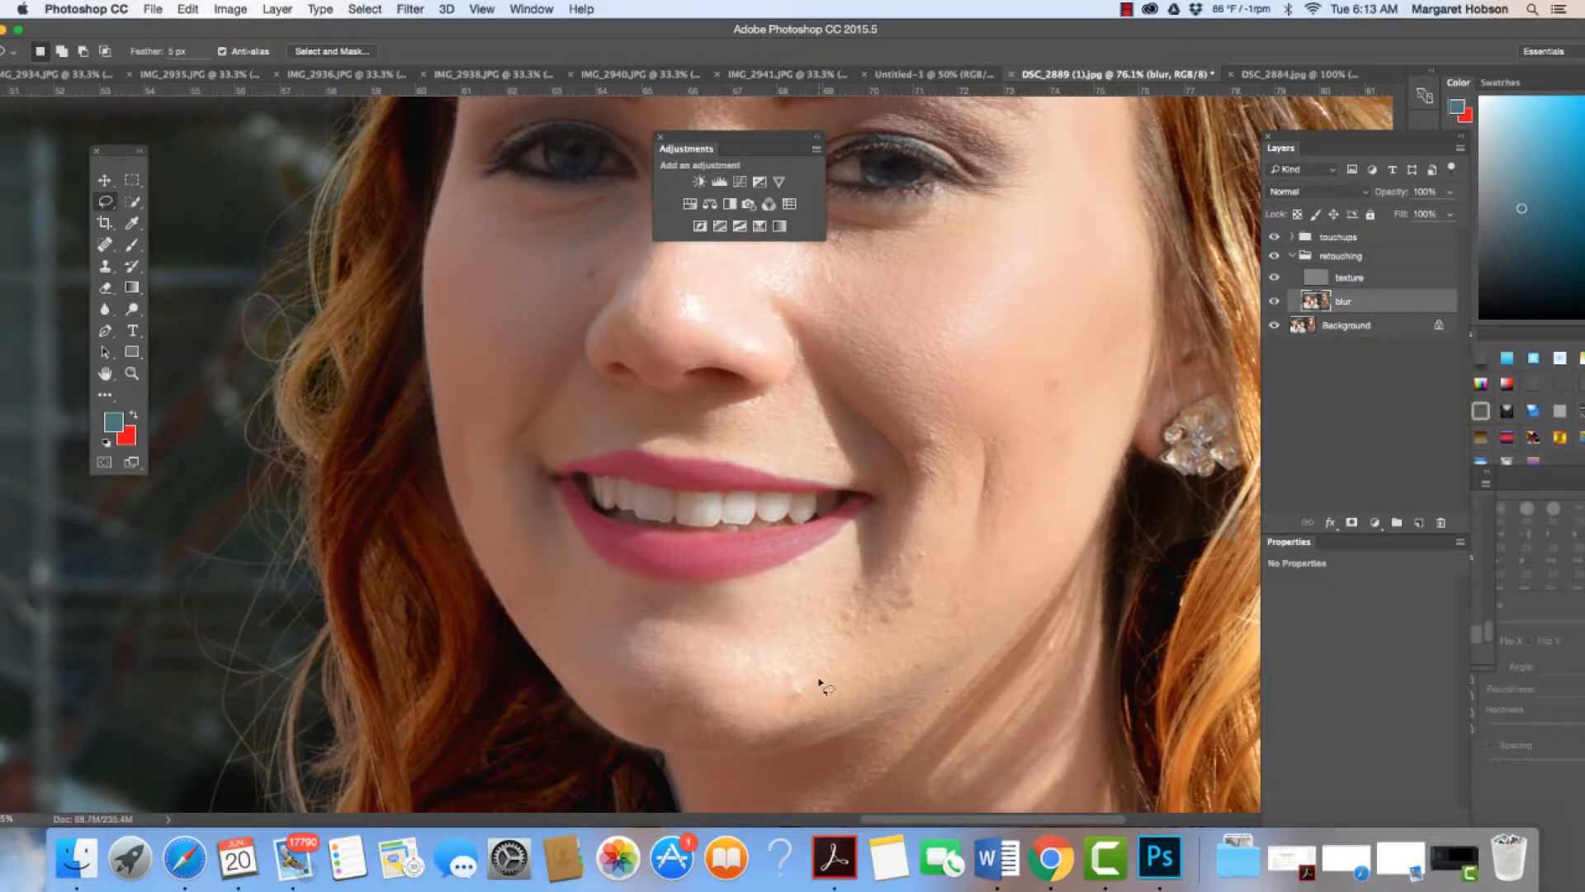
# Step: Lasso the chin and the skin beside the mouth on the earring side, reapply the last Gaussian Blur, and deselect
pyautogui.rightClick(105, 209)
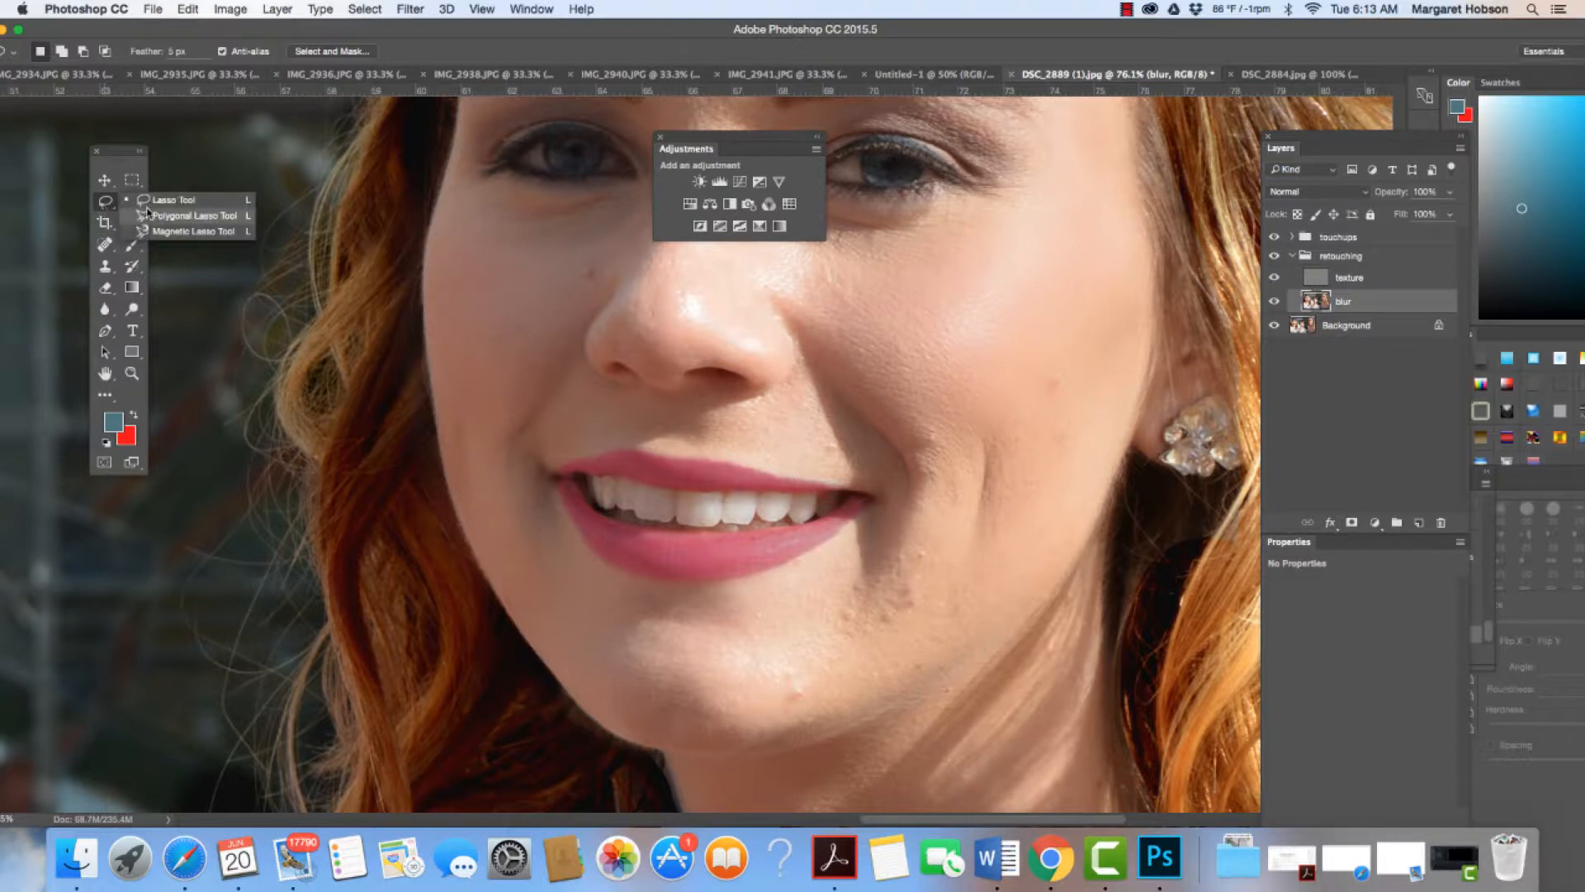
pyautogui.click(150, 201)
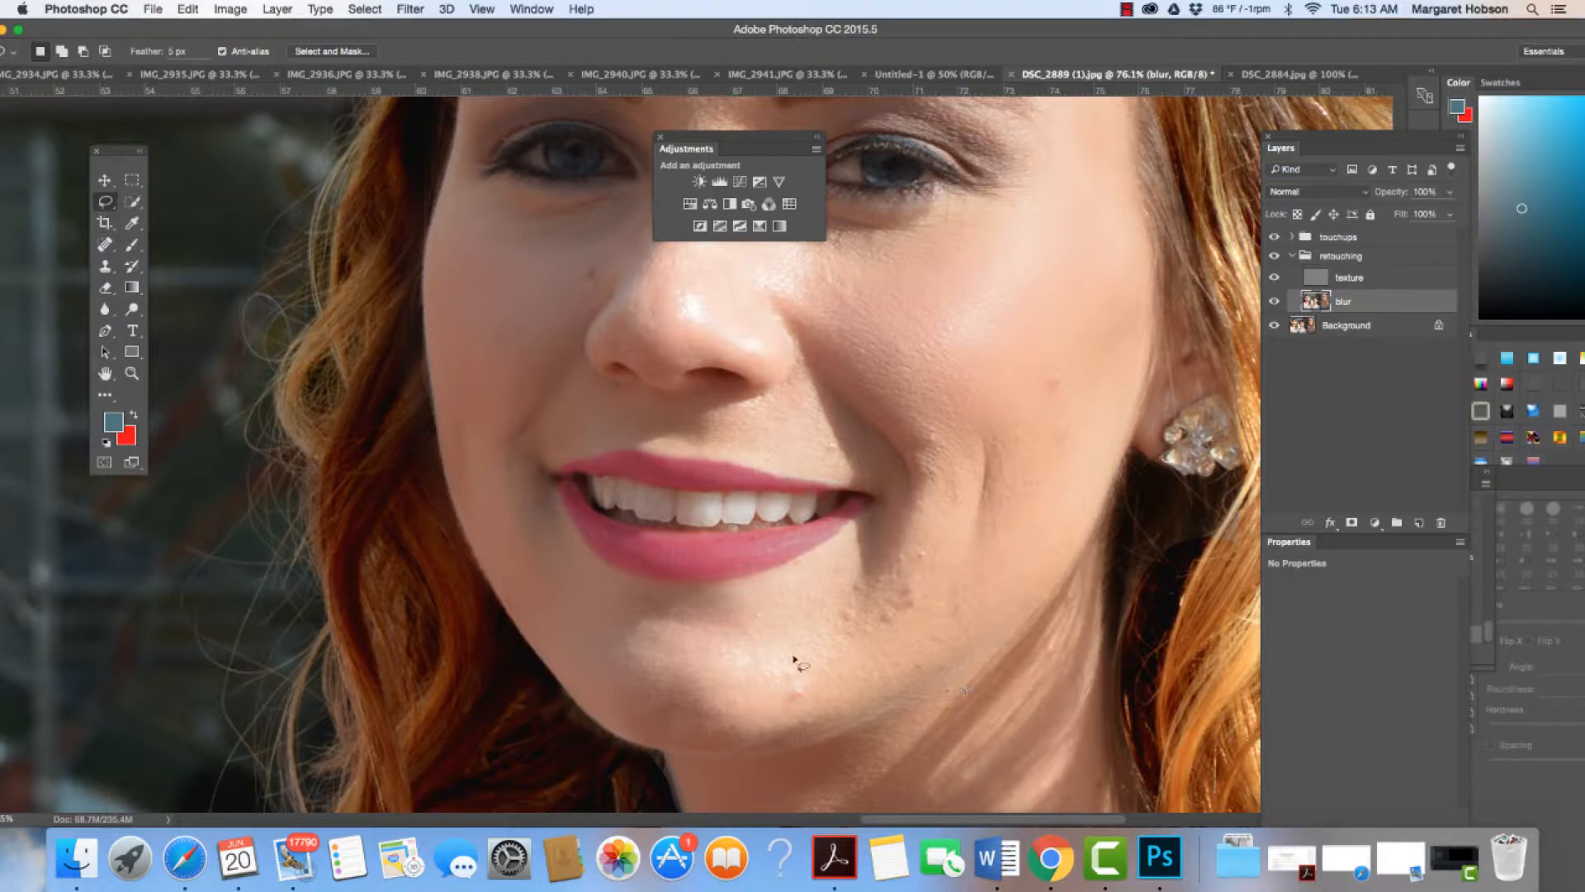
pyautogui.moveTo(752, 598)
pyautogui.mouseDown()
pyautogui.moveTo(914, 491)
pyautogui.moveTo(930, 429)
pyautogui.moveTo(952, 441)
pyautogui.moveTo(966, 599)
pyautogui.moveTo(955, 643)
pyautogui.moveTo(904, 693)
pyautogui.moveTo(732, 734)
pyautogui.moveTo(662, 717)
pyautogui.moveTo(611, 659)
pyautogui.moveTo(637, 612)
pyautogui.moveTo(678, 602)
pyautogui.moveTo(820, 619)
pyautogui.mouseUp()
pyautogui.click(411, 9)
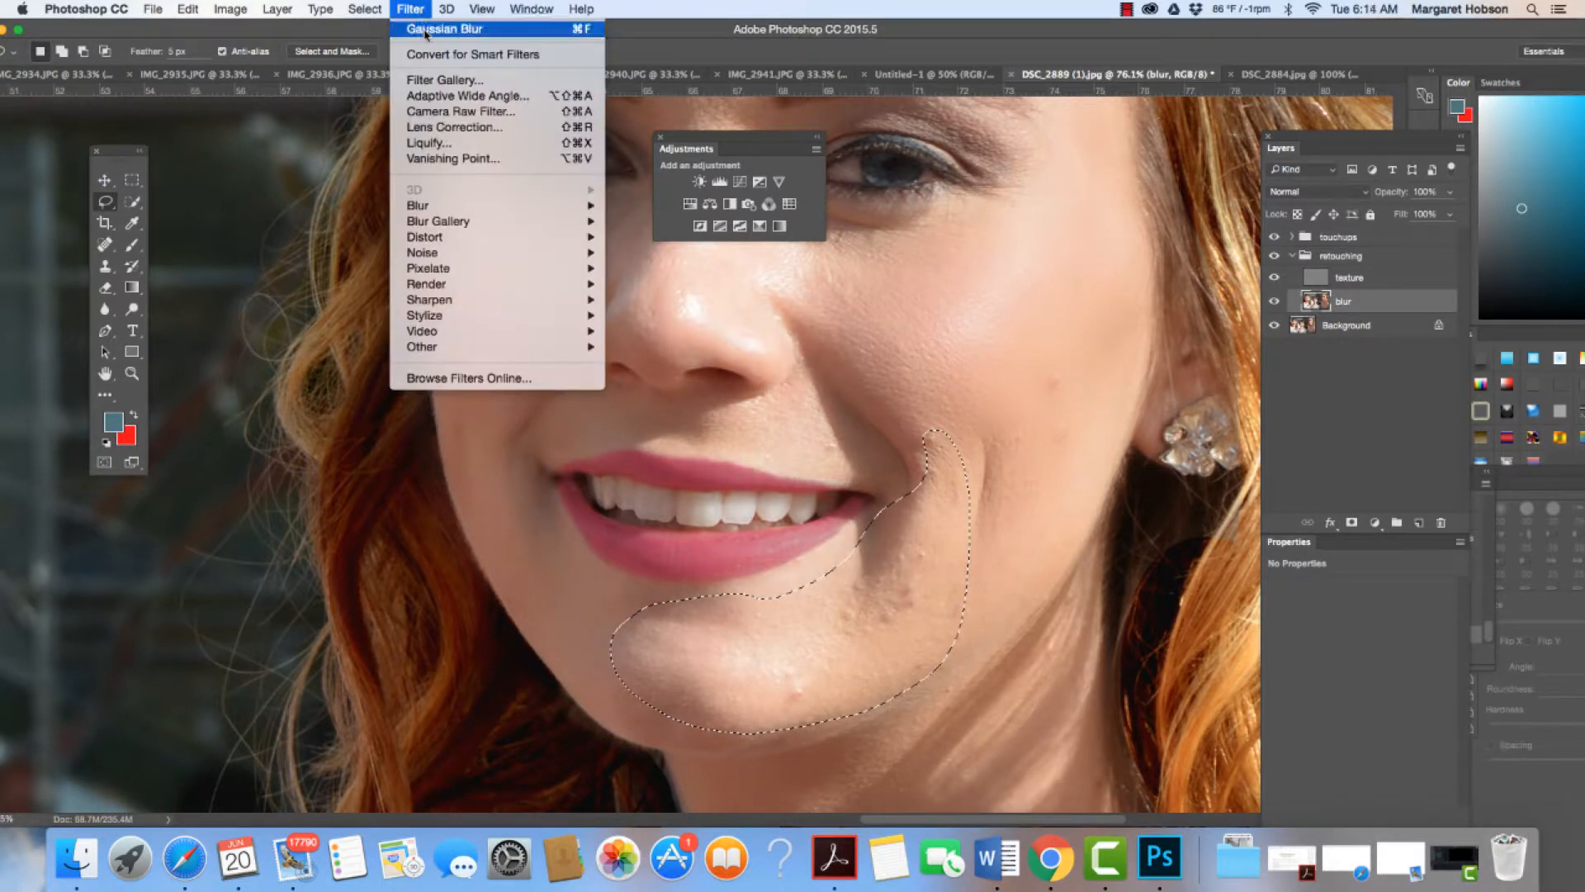
pyautogui.click(426, 30)
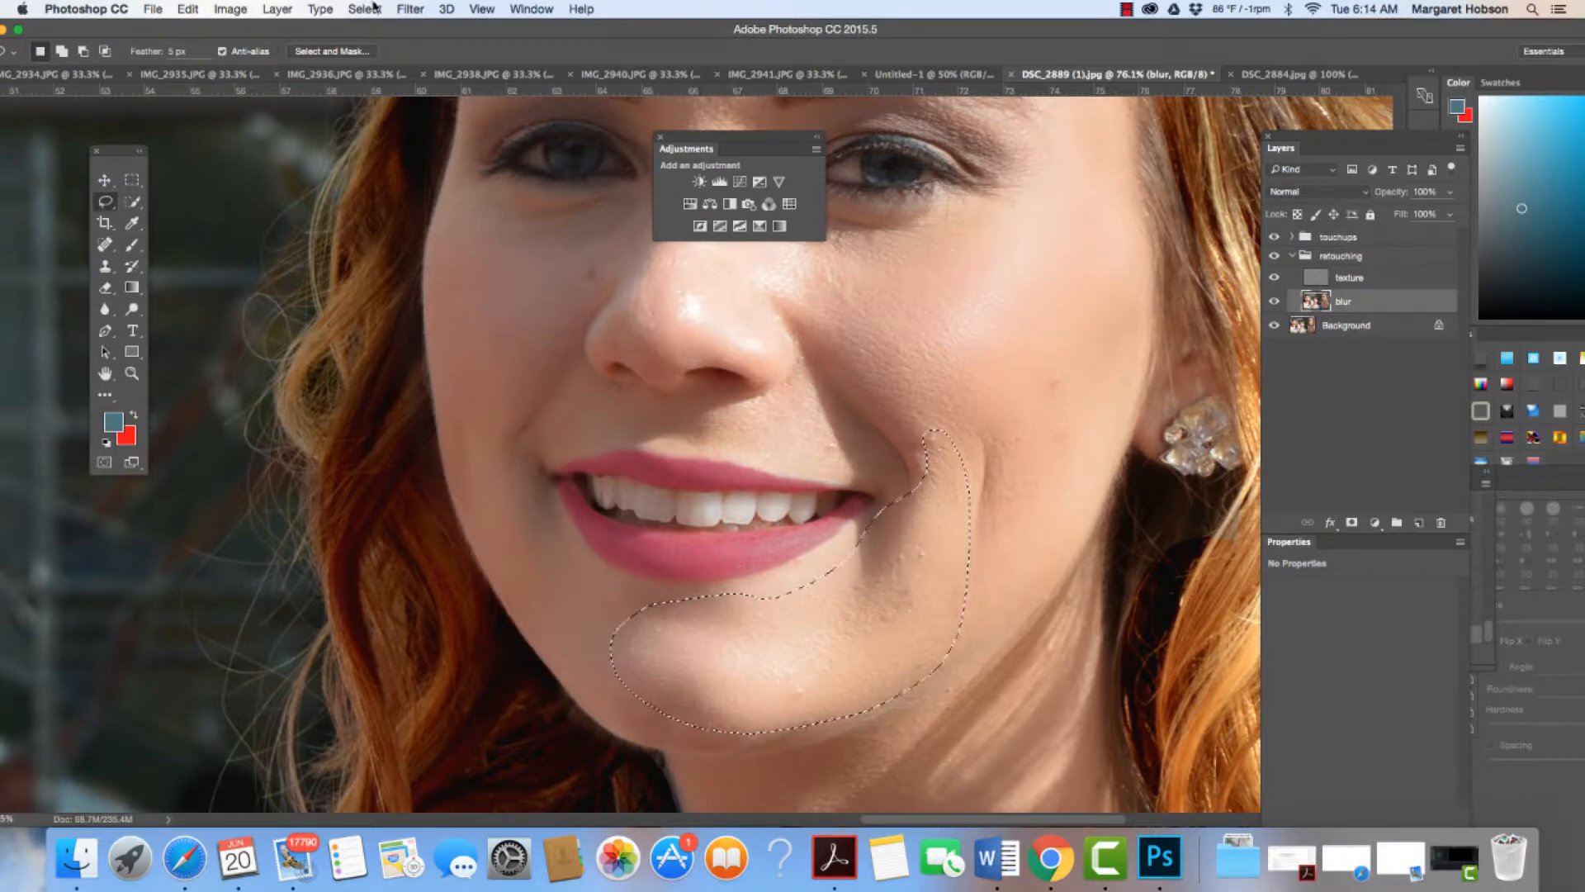
pyautogui.click(403, 9)
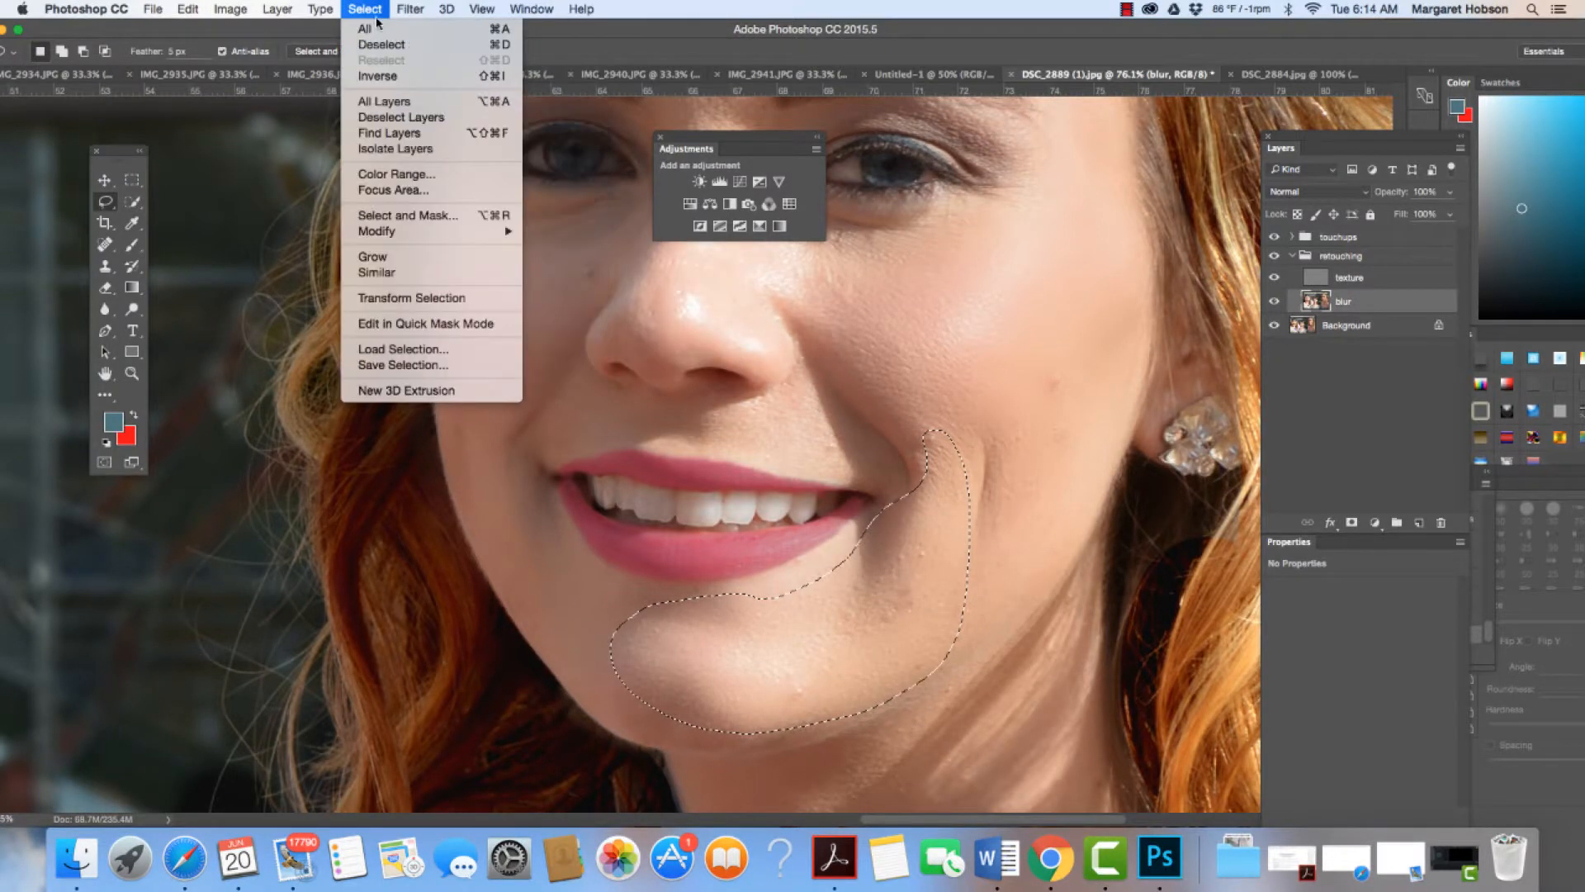
pyautogui.moveTo(372, 8)
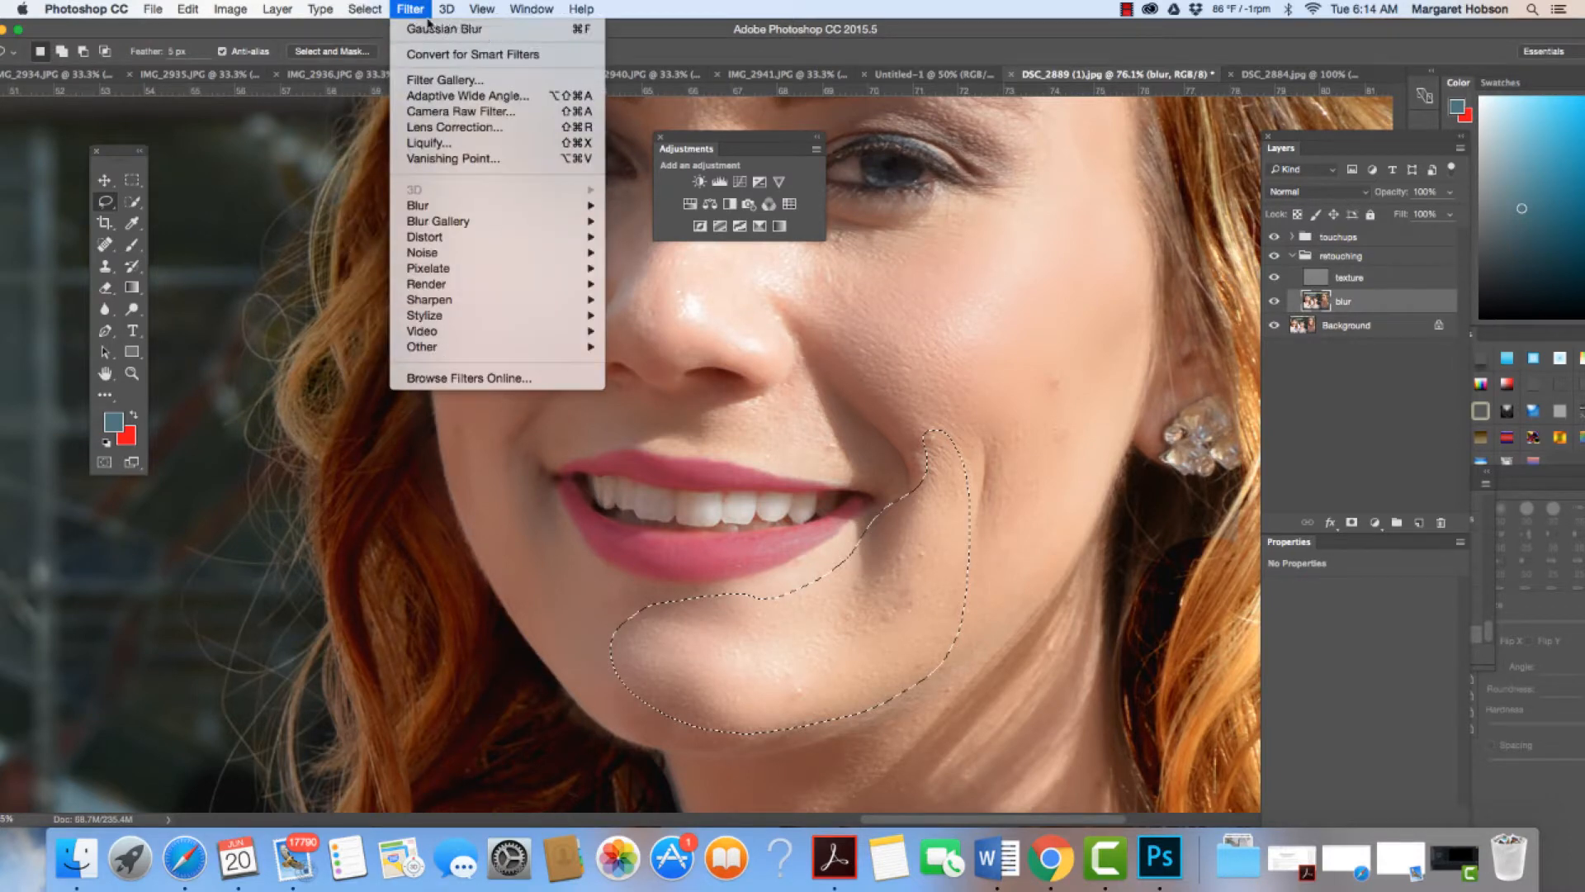
pyautogui.click(379, 44)
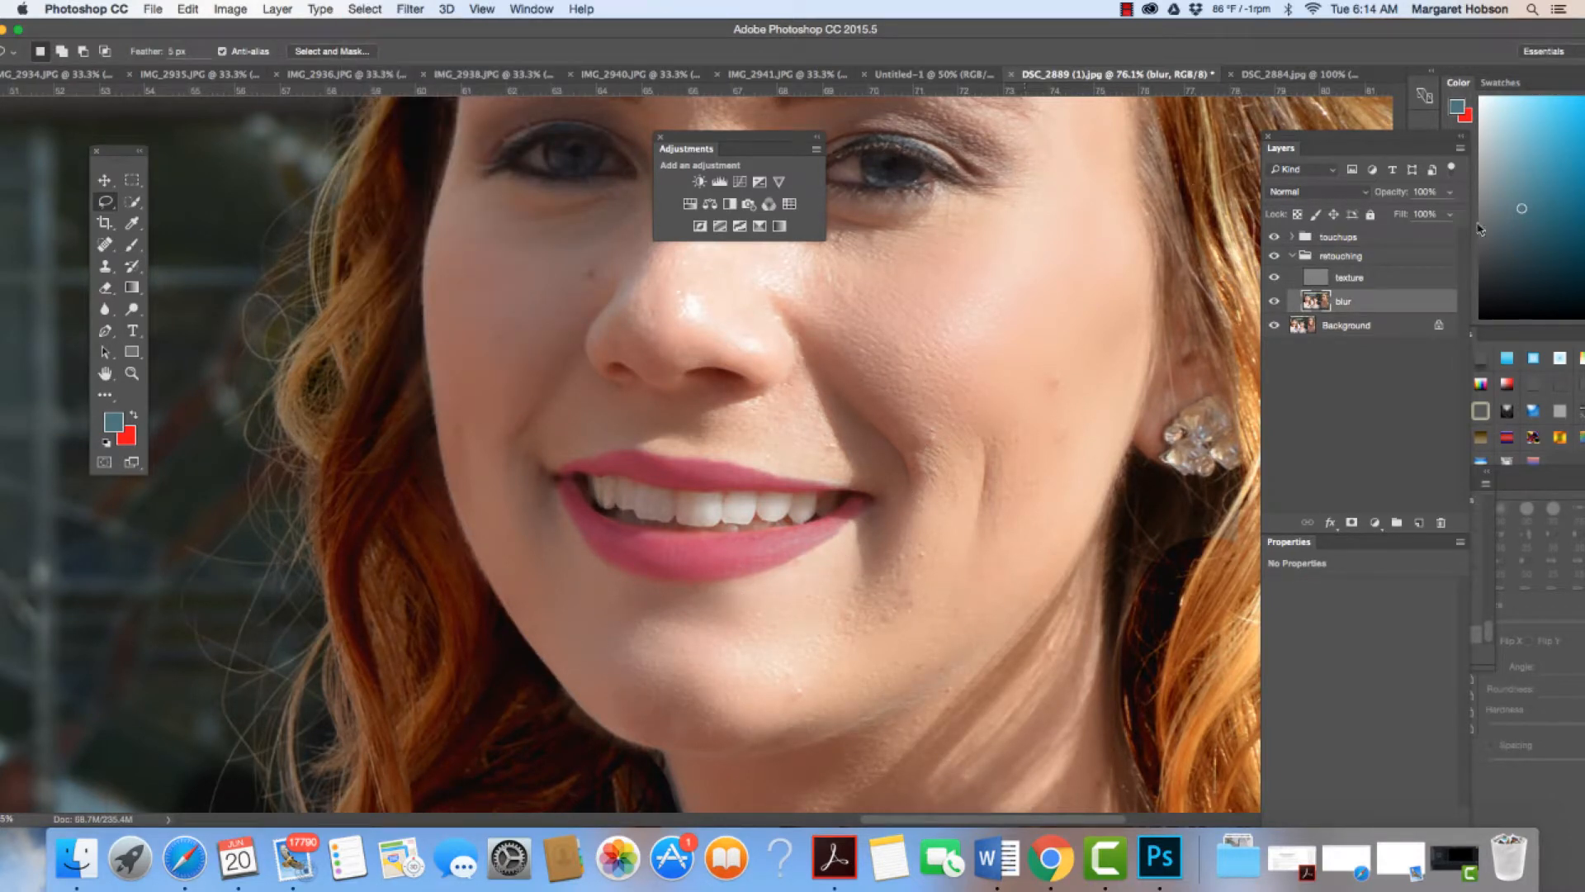
# Step: Compare the cheek and chin retouching by repeatedly hiding and showing the retouching group
pyautogui.click(1275, 257)
pyautogui.click(1275, 257)
pyautogui.click(1275, 257)
pyautogui.click(1276, 257)
pyautogui.click(1276, 257)
pyautogui.click(1275, 257)
# Step: Lasso the skin under the eye beside the nose on the earring side, apply a 4-pixel Gaussian Blur, deselect, and compare the result
pyautogui.moveTo(918, 459); pyautogui.dragTo(855, 388)
pyautogui.moveTo(811, 339)
pyautogui.mouseDown()
pyautogui.moveTo(802, 262)
pyautogui.moveTo(824, 231)
pyautogui.moveTo(921, 214)
pyautogui.moveTo(949, 370)
pyautogui.moveTo(944, 444)
pyautogui.moveTo(922, 474)
pyautogui.mouseUp()
pyautogui.click(421, 10)
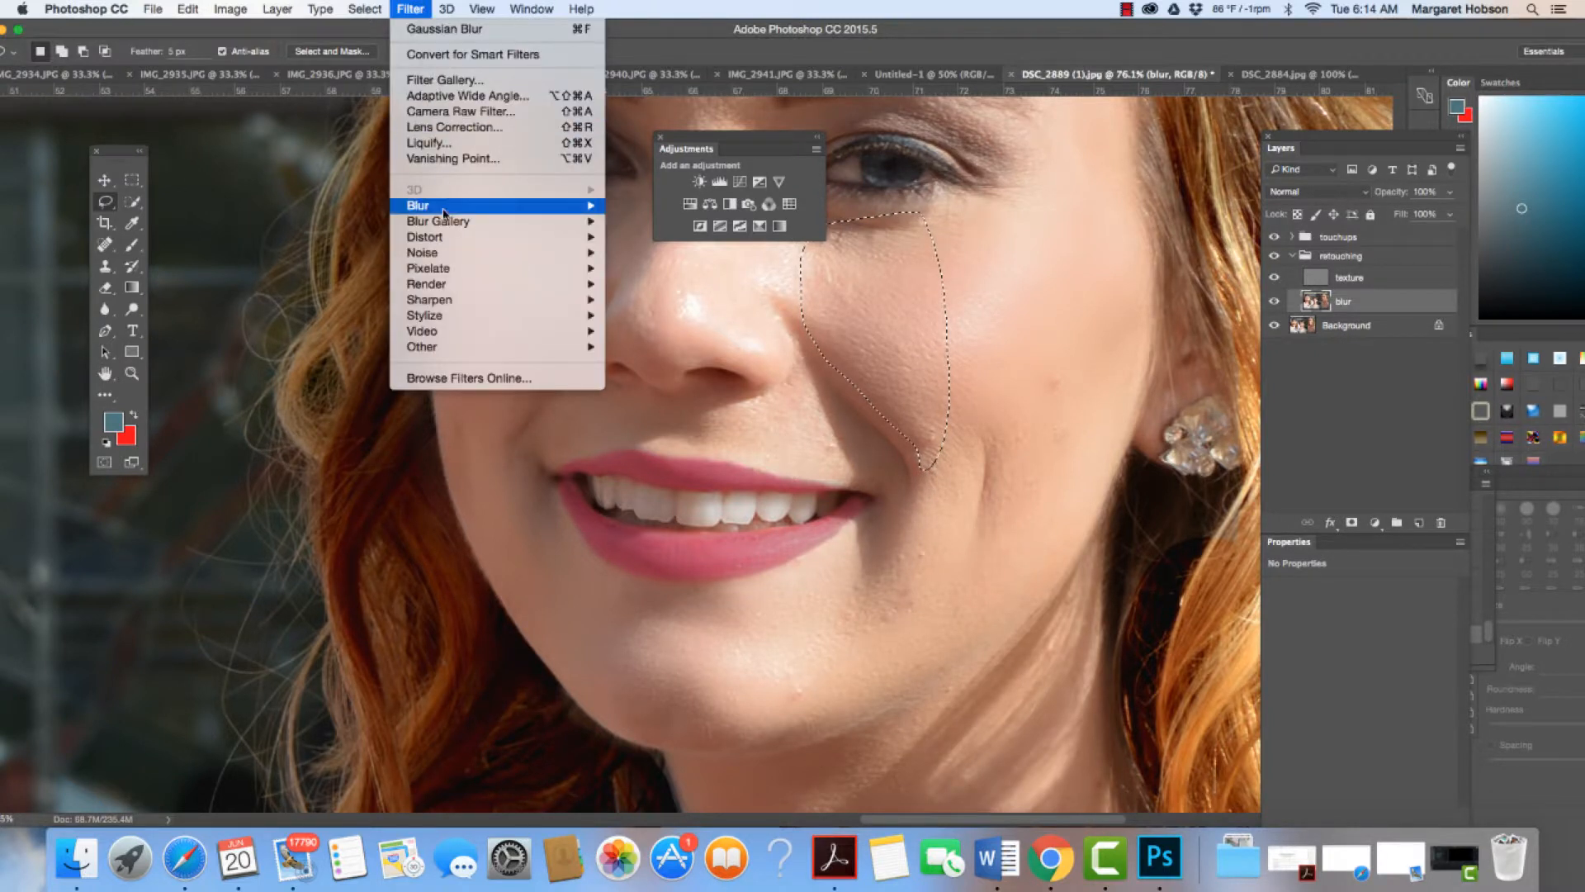
pyautogui.moveTo(494, 208)
pyautogui.click(638, 269)
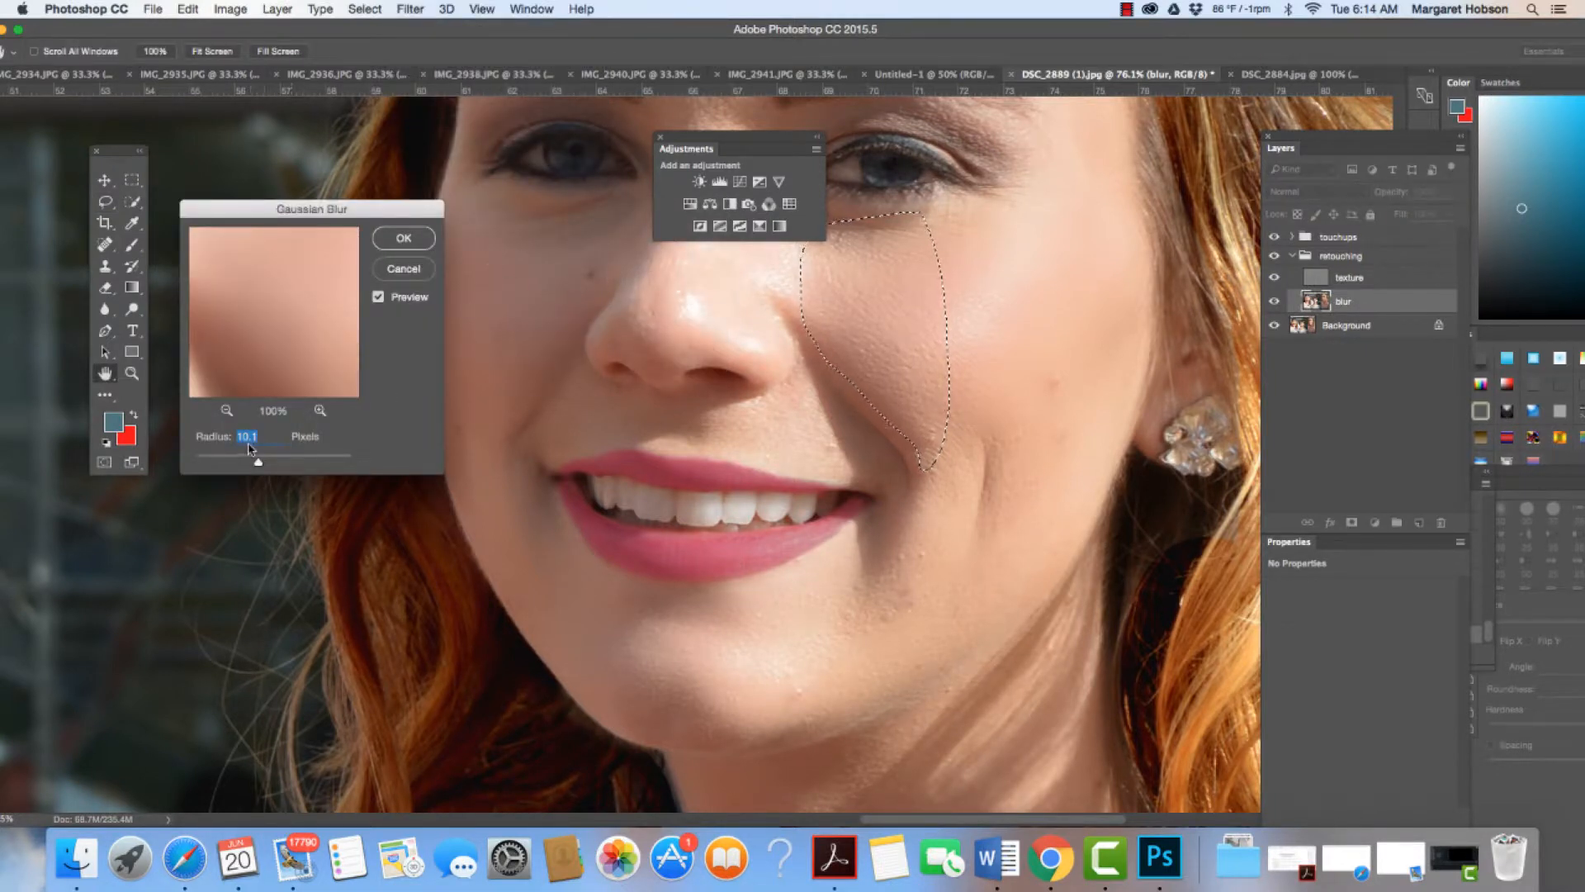
pyautogui.click(247, 438)
pyautogui.press('BackSpace')
pyautogui.write('4')
pyautogui.click(404, 244)
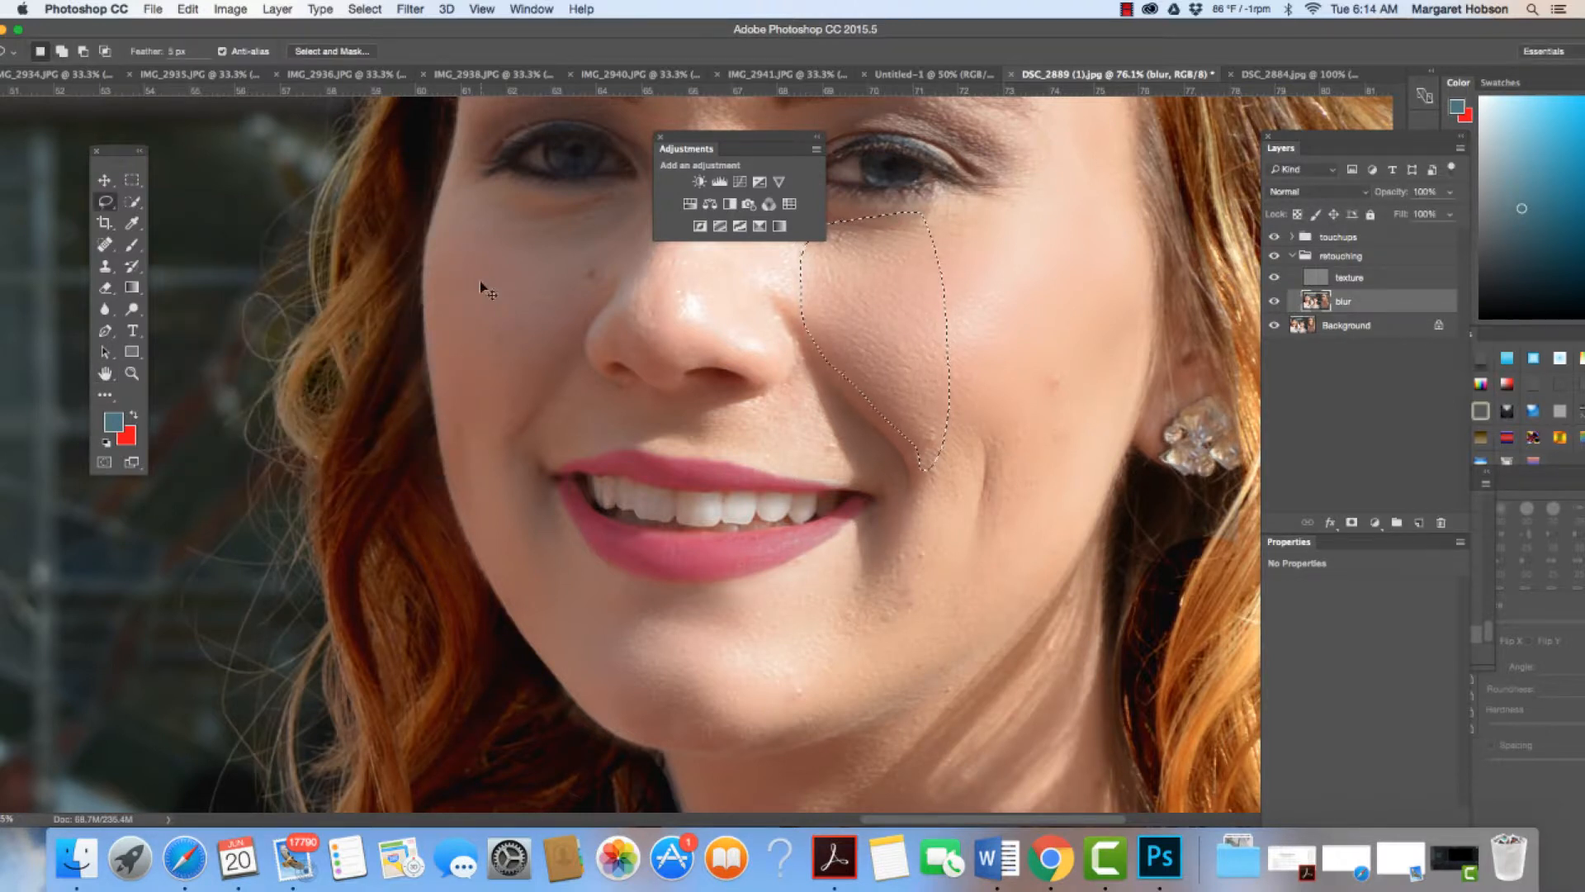
pyautogui.press('super+d')
pyautogui.click(1273, 258)
pyautogui.click(1273, 258)
# Step: Lasso the opposite cheek from under the eye down toward the mouth, apply Gaussian Blur with the same radius, and deselect
pyautogui.moveTo(463, 198)
pyautogui.mouseDown()
pyautogui.moveTo(624, 204)
pyautogui.moveTo(636, 231)
pyautogui.moveTo(515, 394)
pyautogui.moveTo(482, 468)
pyautogui.moveTo(466, 472)
pyautogui.moveTo(451, 429)
pyautogui.mouseUp()
pyautogui.moveTo(441, 268); pyautogui.dragTo(463, 200)
pyautogui.click(410, 9)
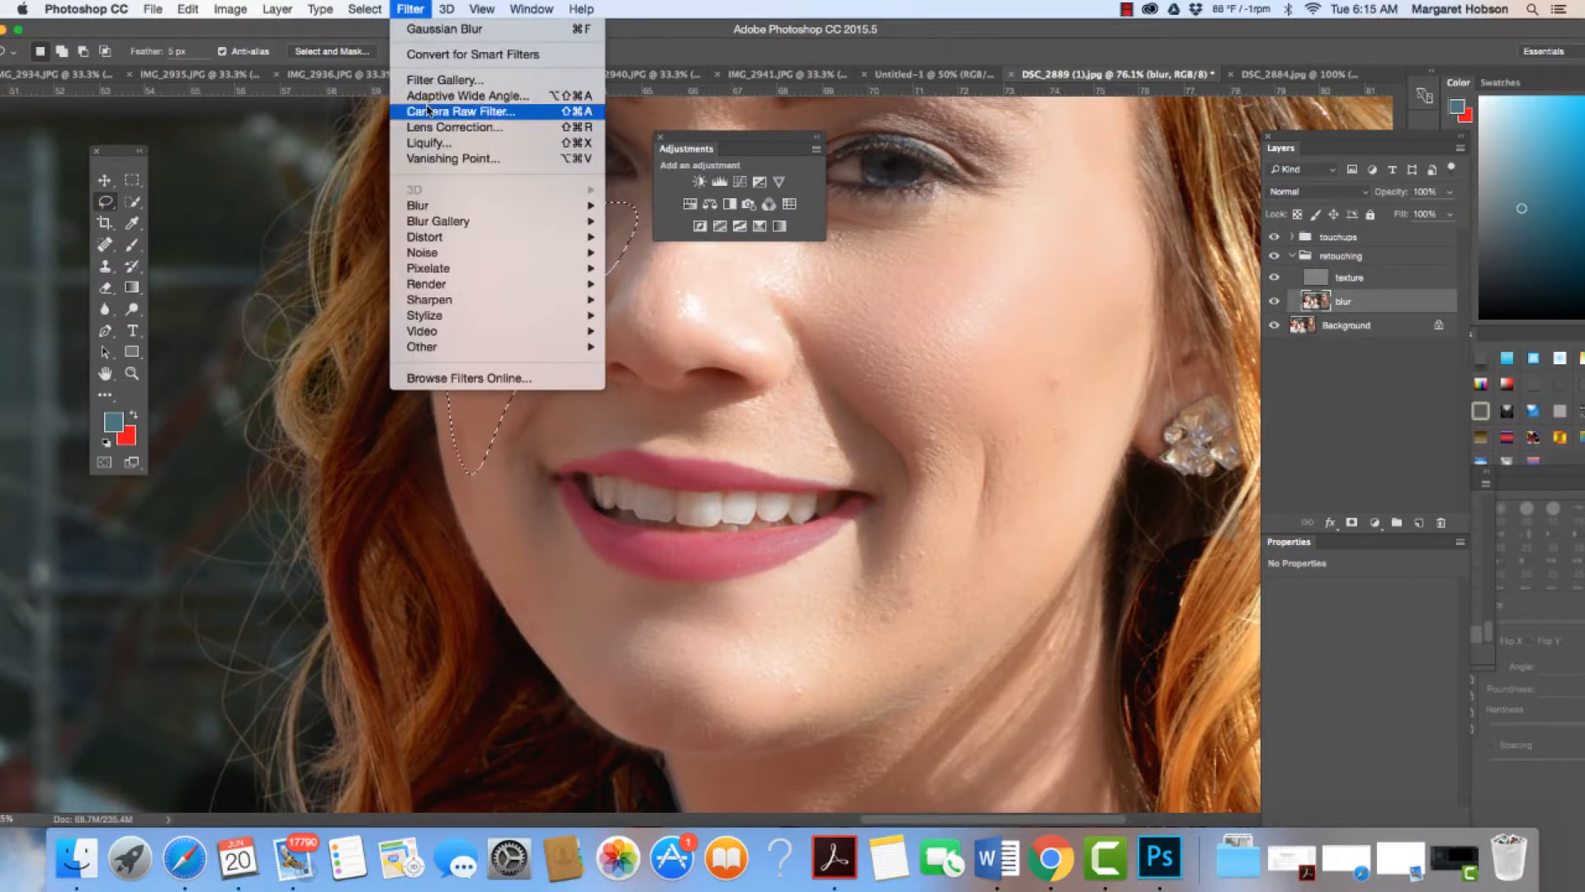
pyautogui.moveTo(471, 206)
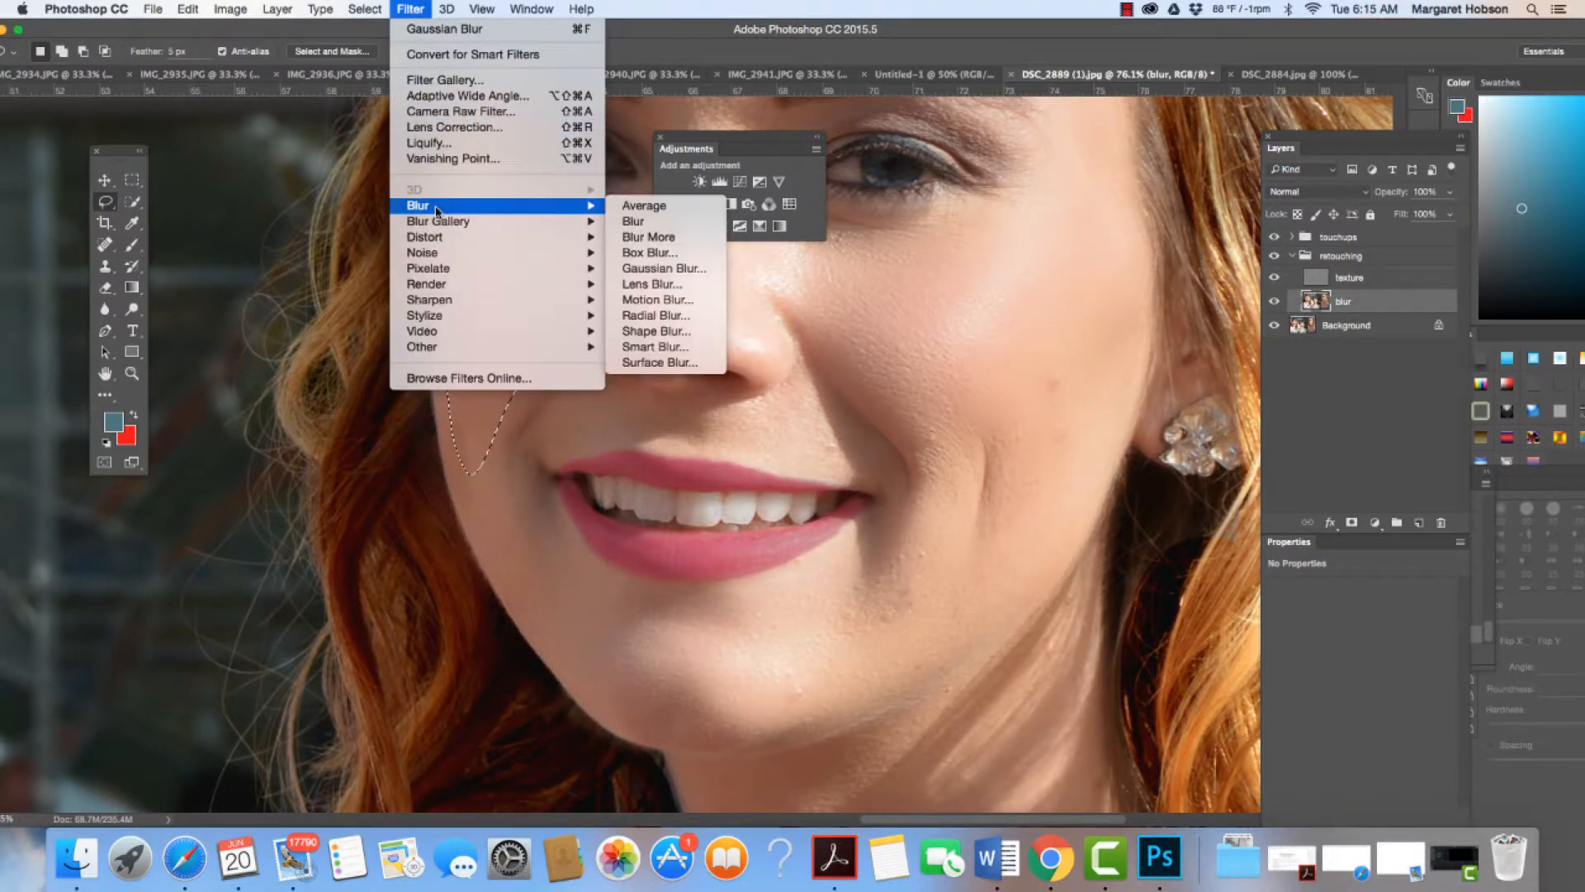
pyautogui.click(645, 269)
pyautogui.click(397, 240)
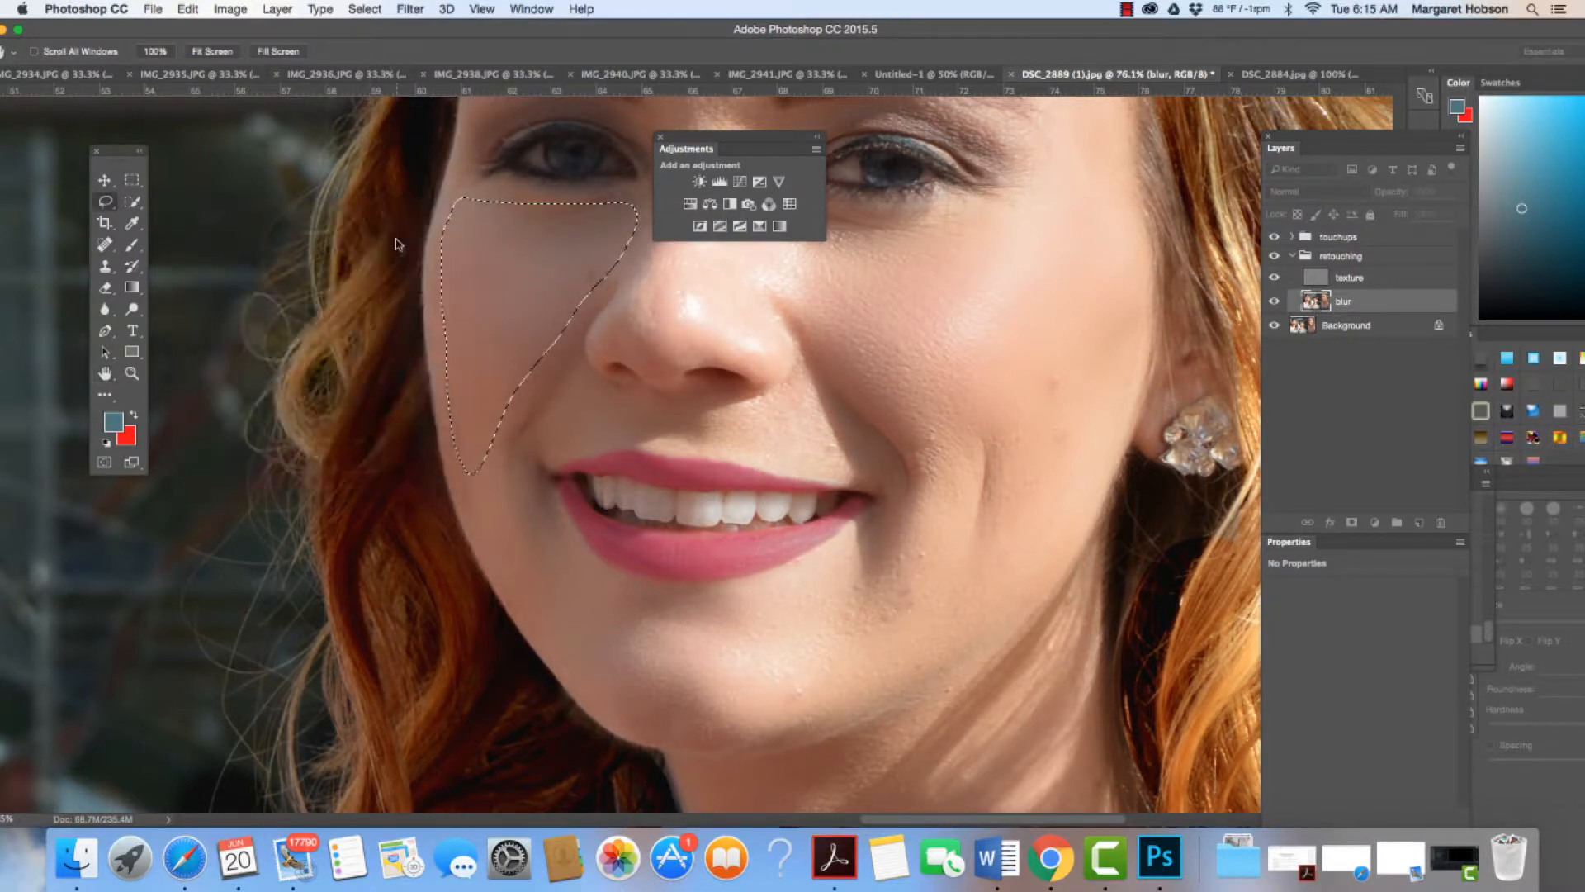
pyautogui.press('super+d')
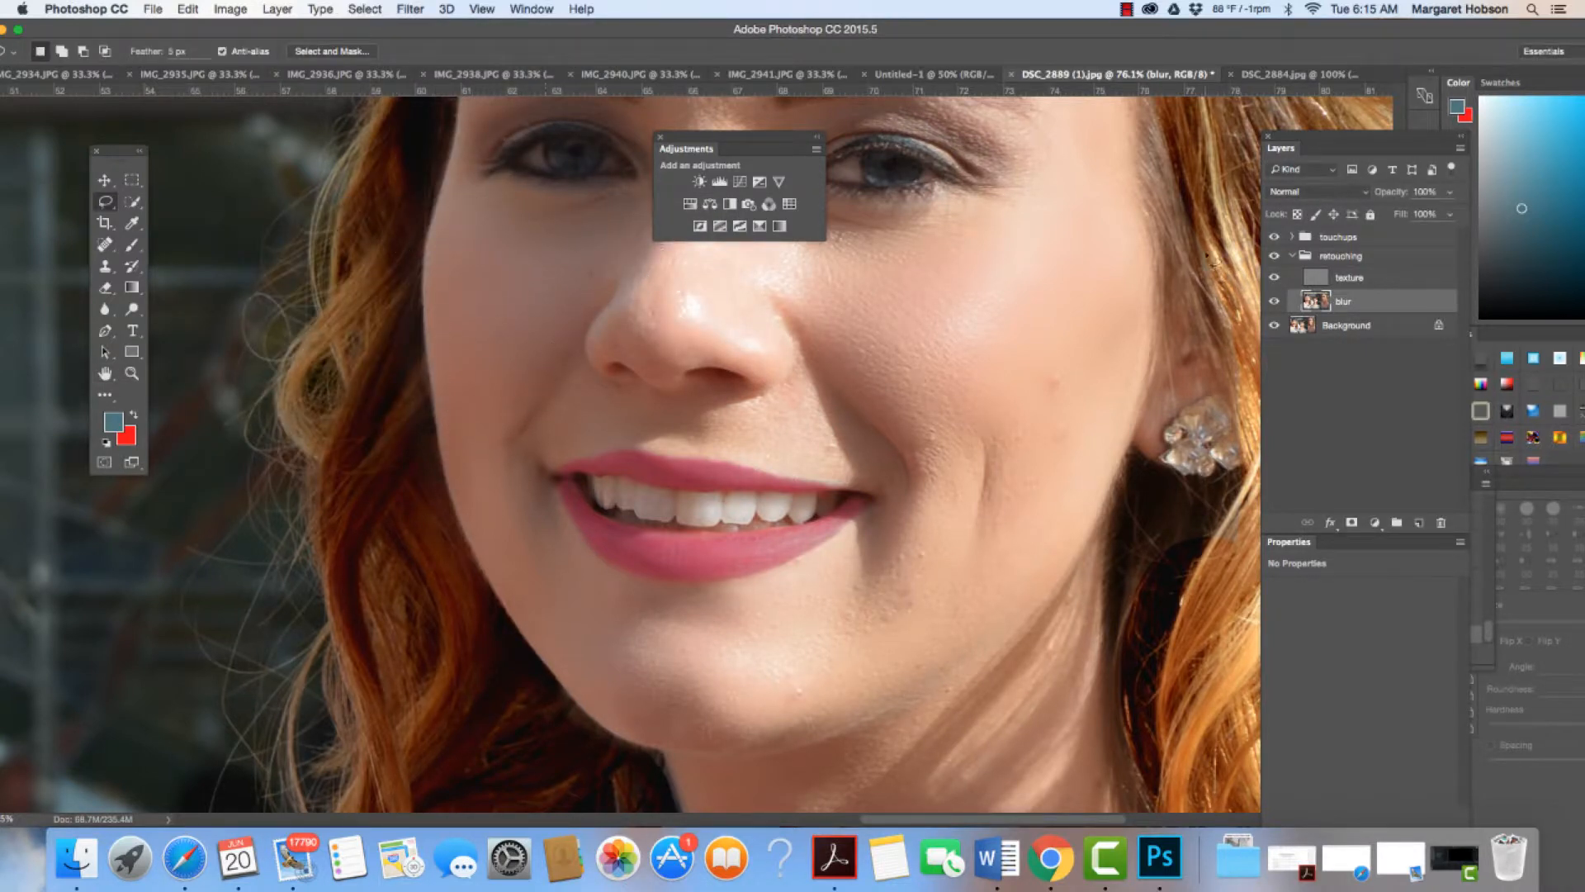
# Step: Compare the face before and after by hiding and showing the blur layer and the whole retouching group
pyautogui.click(1275, 302)
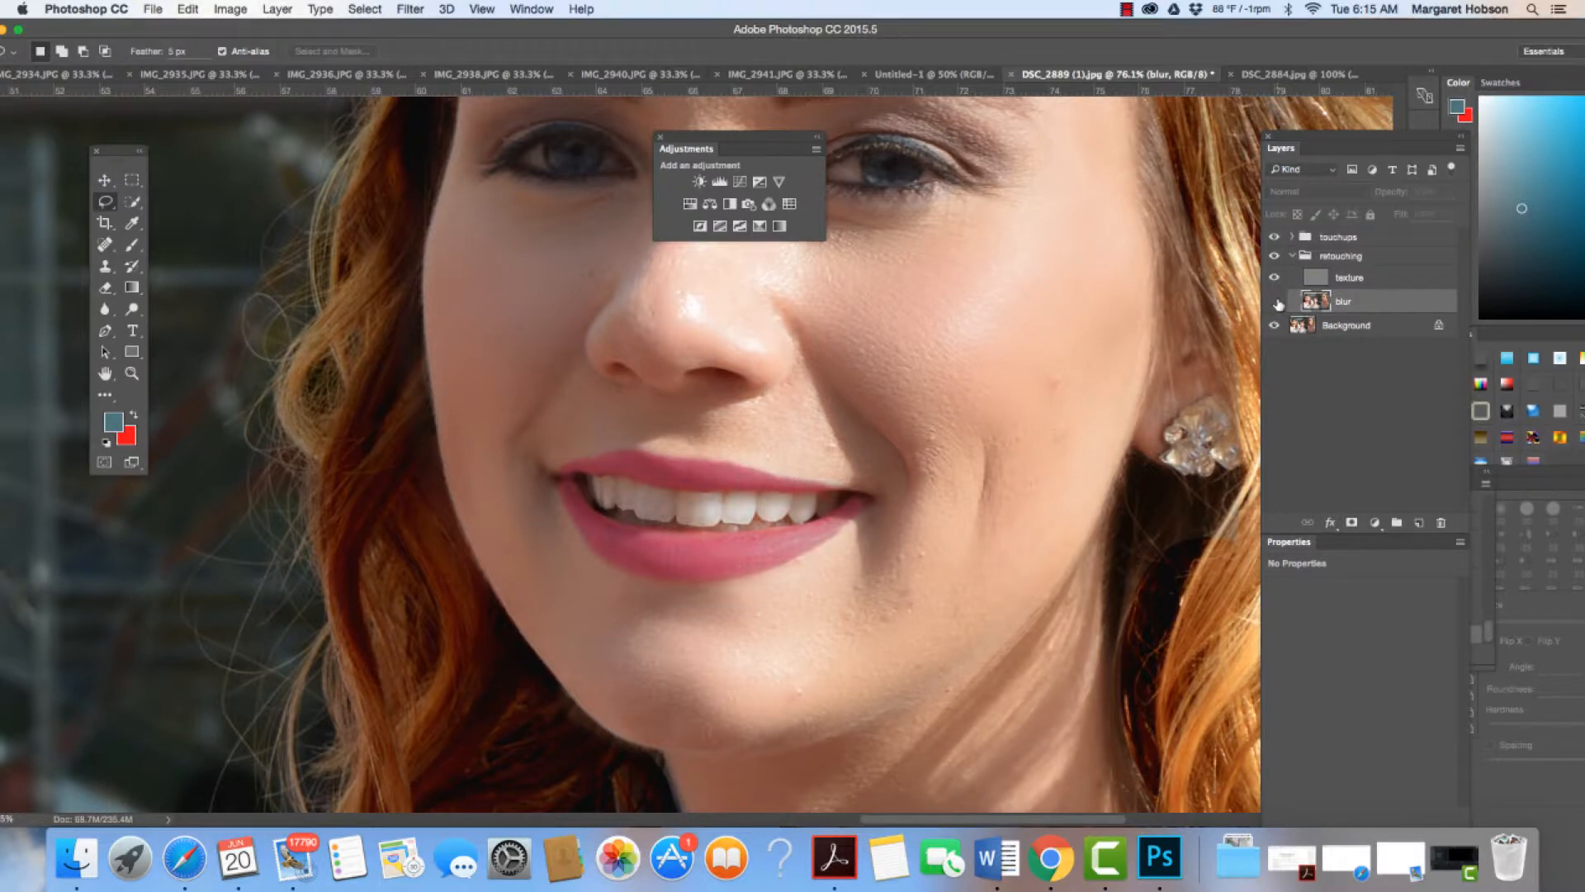
pyautogui.click(1275, 302)
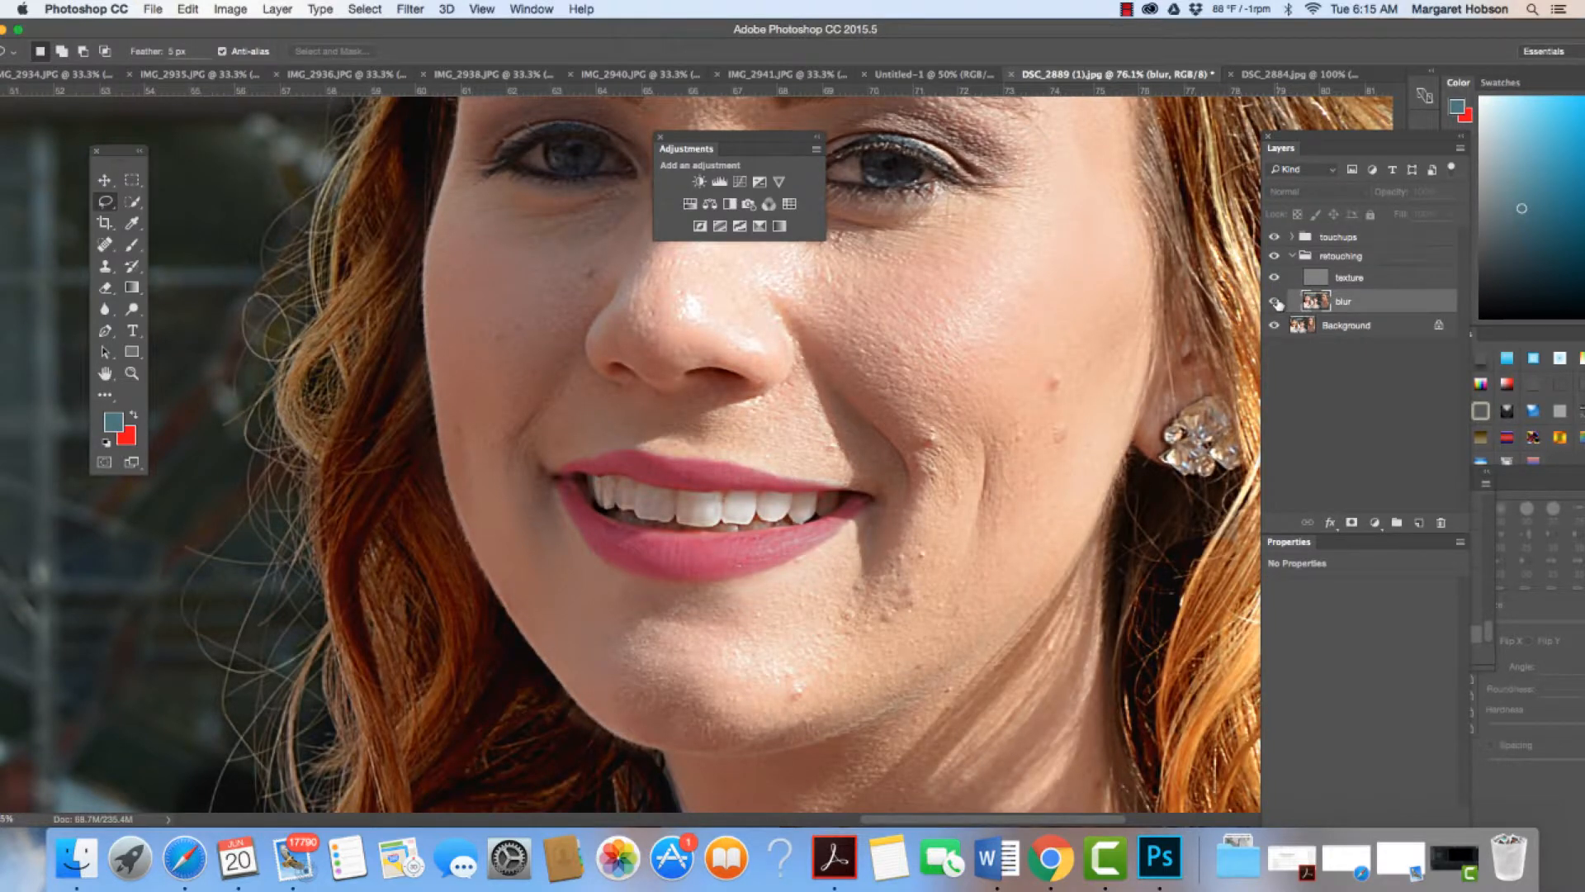
pyautogui.click(1276, 256)
pyautogui.click(1276, 257)
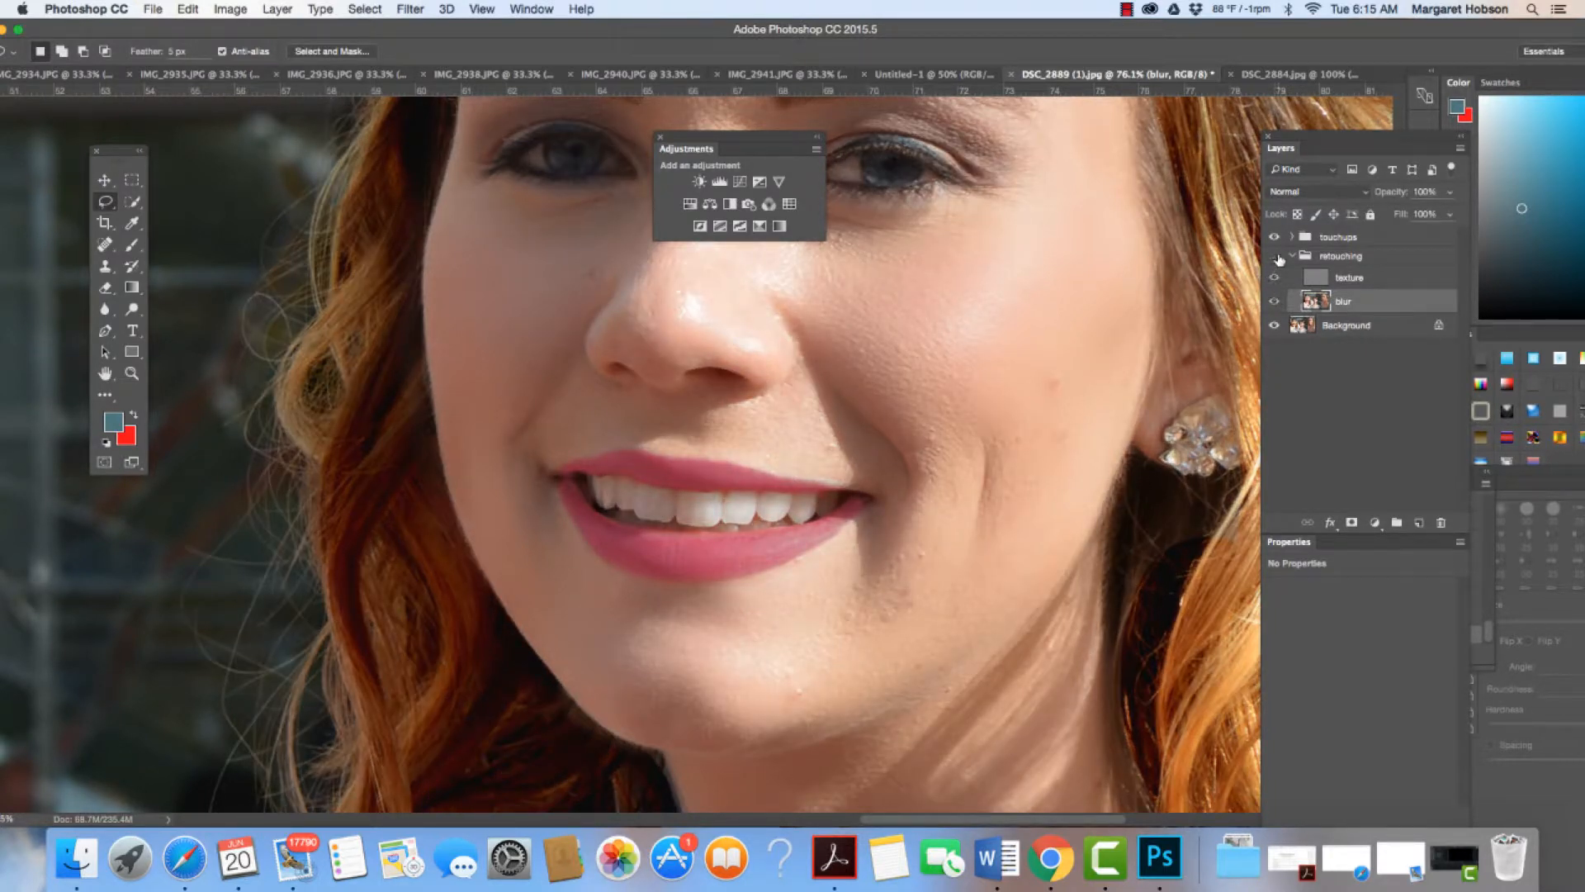
pyautogui.click(1275, 256)
pyautogui.click(1275, 257)
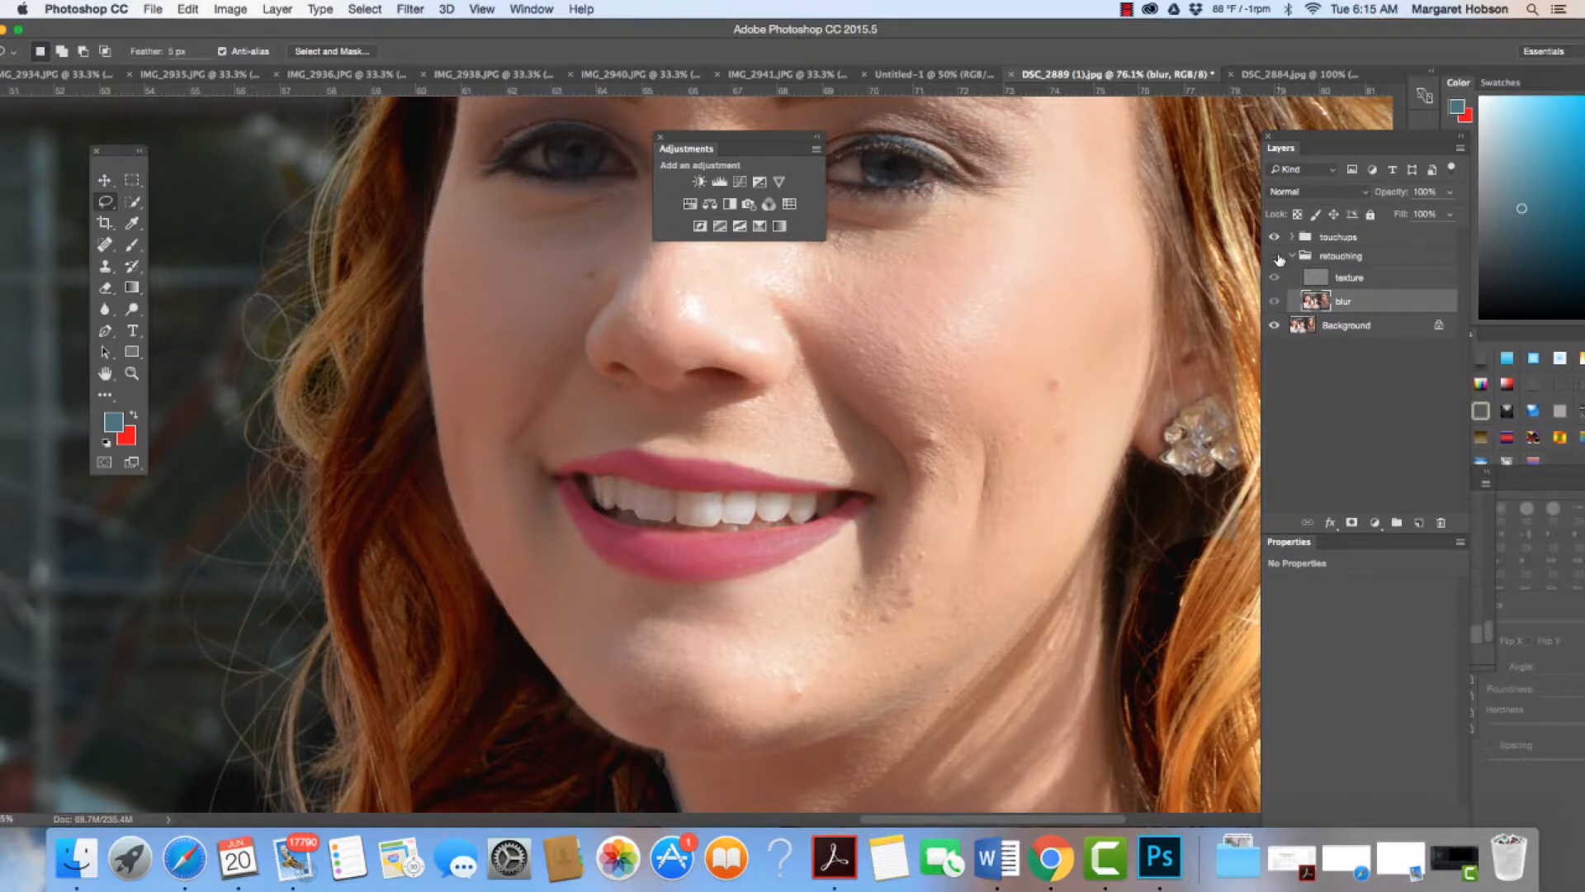
pyautogui.click(1276, 256)
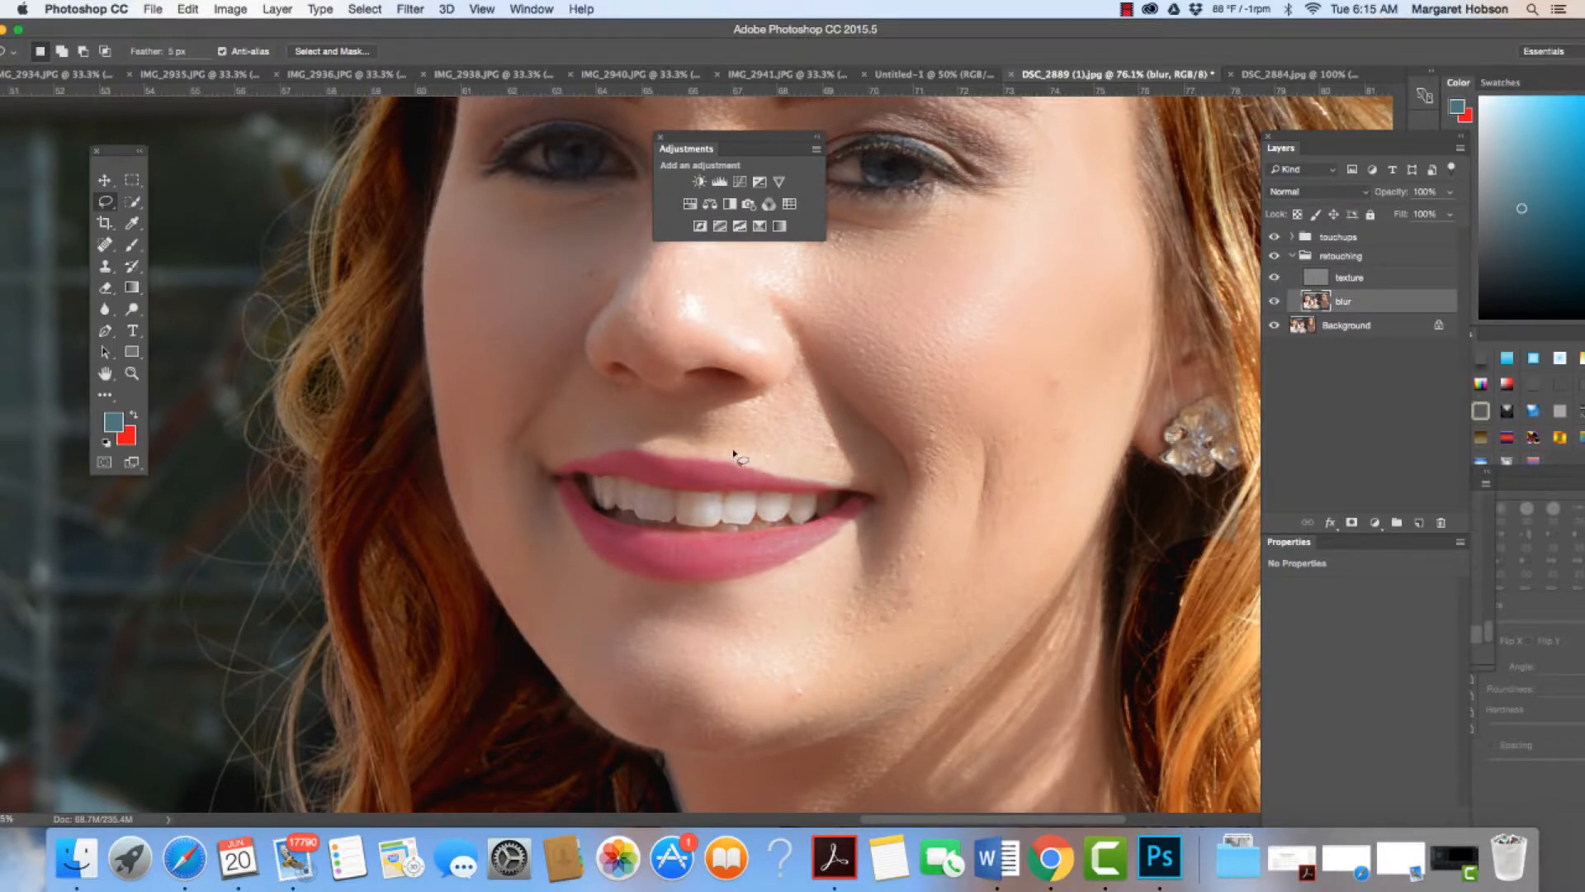
# Step: Lasso the skin by the mouth corner on the side away from the earring, reapply the last Gaussian Blur, and deselect
pyautogui.moveTo(559, 457)
pyautogui.mouseDown()
pyautogui.moveTo(503, 457)
pyautogui.moveTo(494, 418)
pyautogui.moveTo(549, 382)
pyautogui.moveTo(581, 386)
pyautogui.moveTo(619, 406)
pyautogui.moveTo(573, 457)
pyautogui.mouseUp()
pyautogui.click(410, 9)
pyautogui.click(427, 32)
pyautogui.press('super+d')
# Step: Lasso the skin between the nose and upper lip toward the earring side and reapply the last Gaussian Blur
pyautogui.moveTo(660, 423)
pyautogui.mouseDown()
pyautogui.moveTo(775, 402)
pyautogui.moveTo(828, 408)
pyautogui.moveTo(851, 438)
pyautogui.moveTo(844, 464)
pyautogui.moveTo(780, 462)
pyautogui.moveTo(673, 444)
pyautogui.moveTo(660, 425)
pyautogui.mouseUp()
pyautogui.click(410, 9)
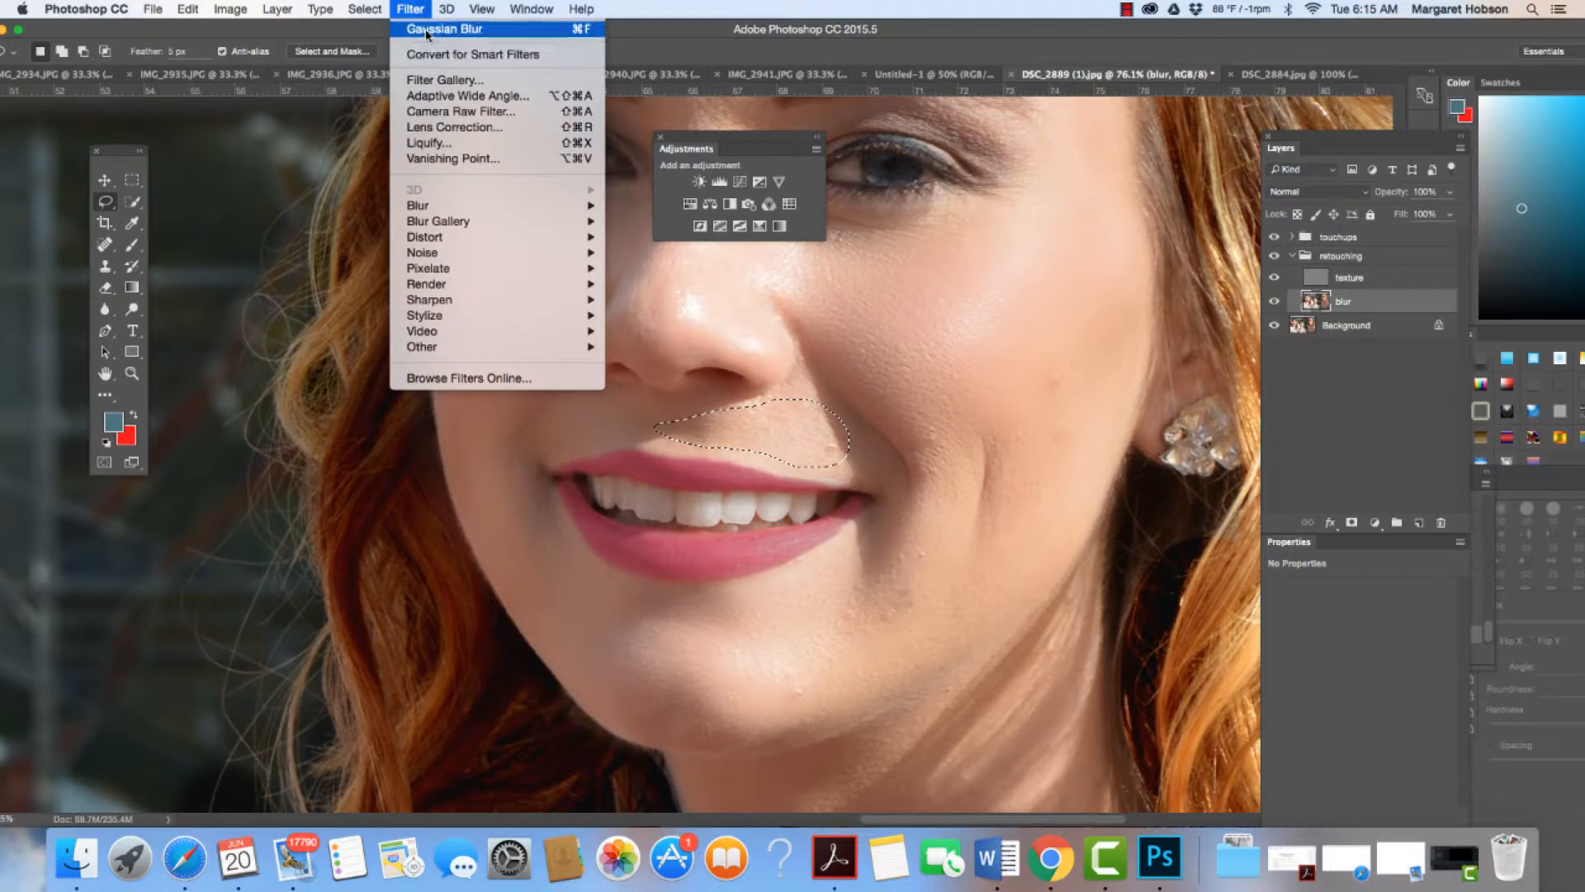
pyautogui.click(444, 29)
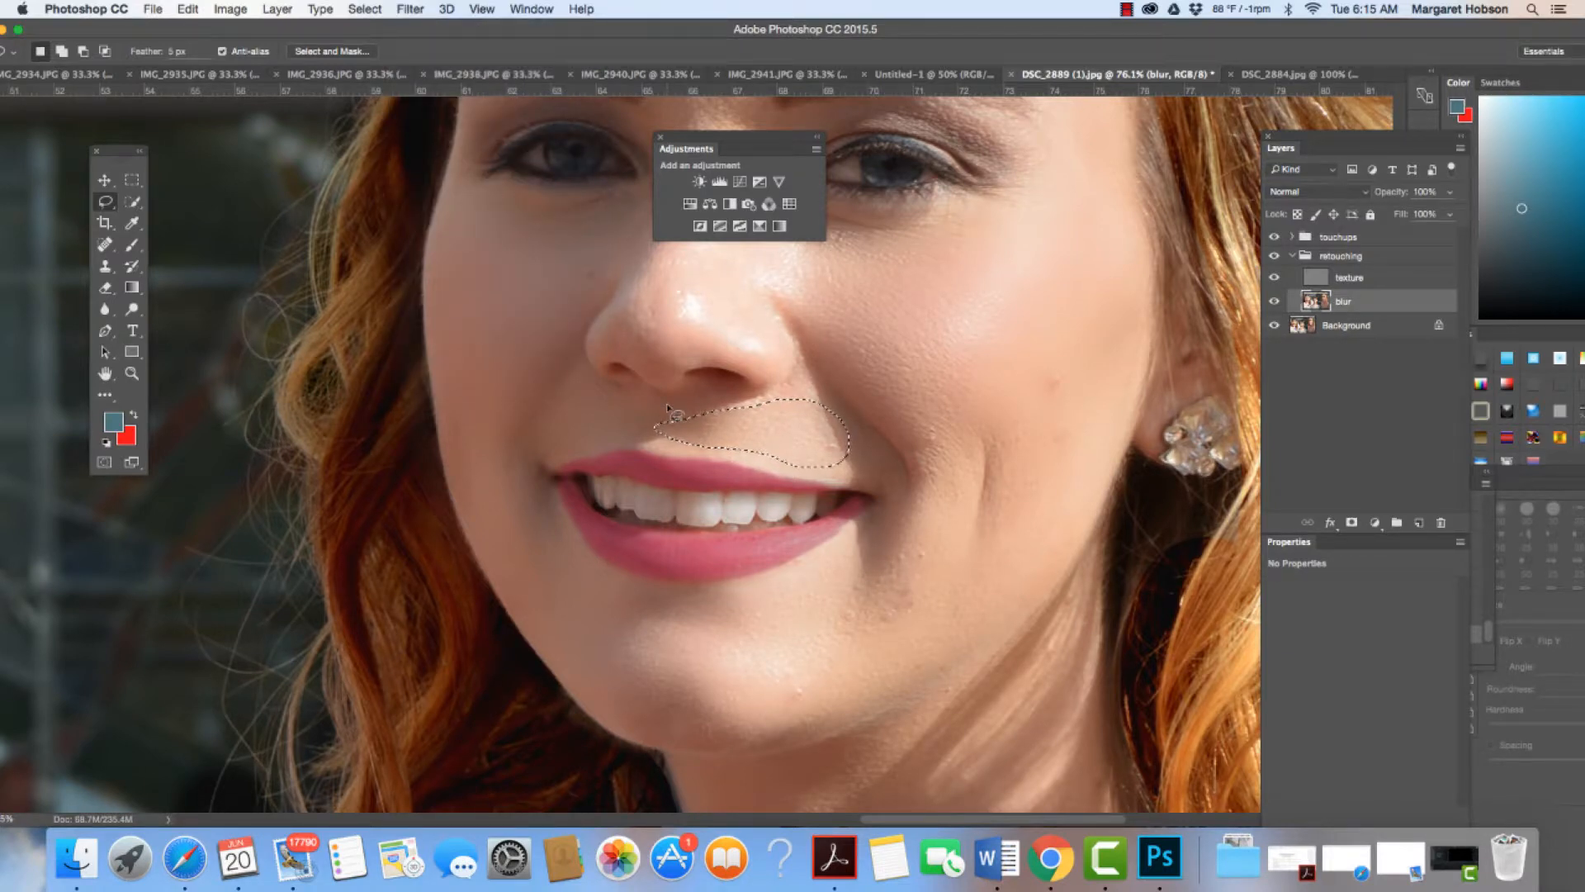
# Step: Deselect the upper-lip area, lasso the skin between the eyebrows, reapply the last Gaussian Blur, and deselect
pyautogui.press('super+d')
pyautogui.press('h')
pyautogui.moveTo(853, 337); pyautogui.dragTo(964, 540)
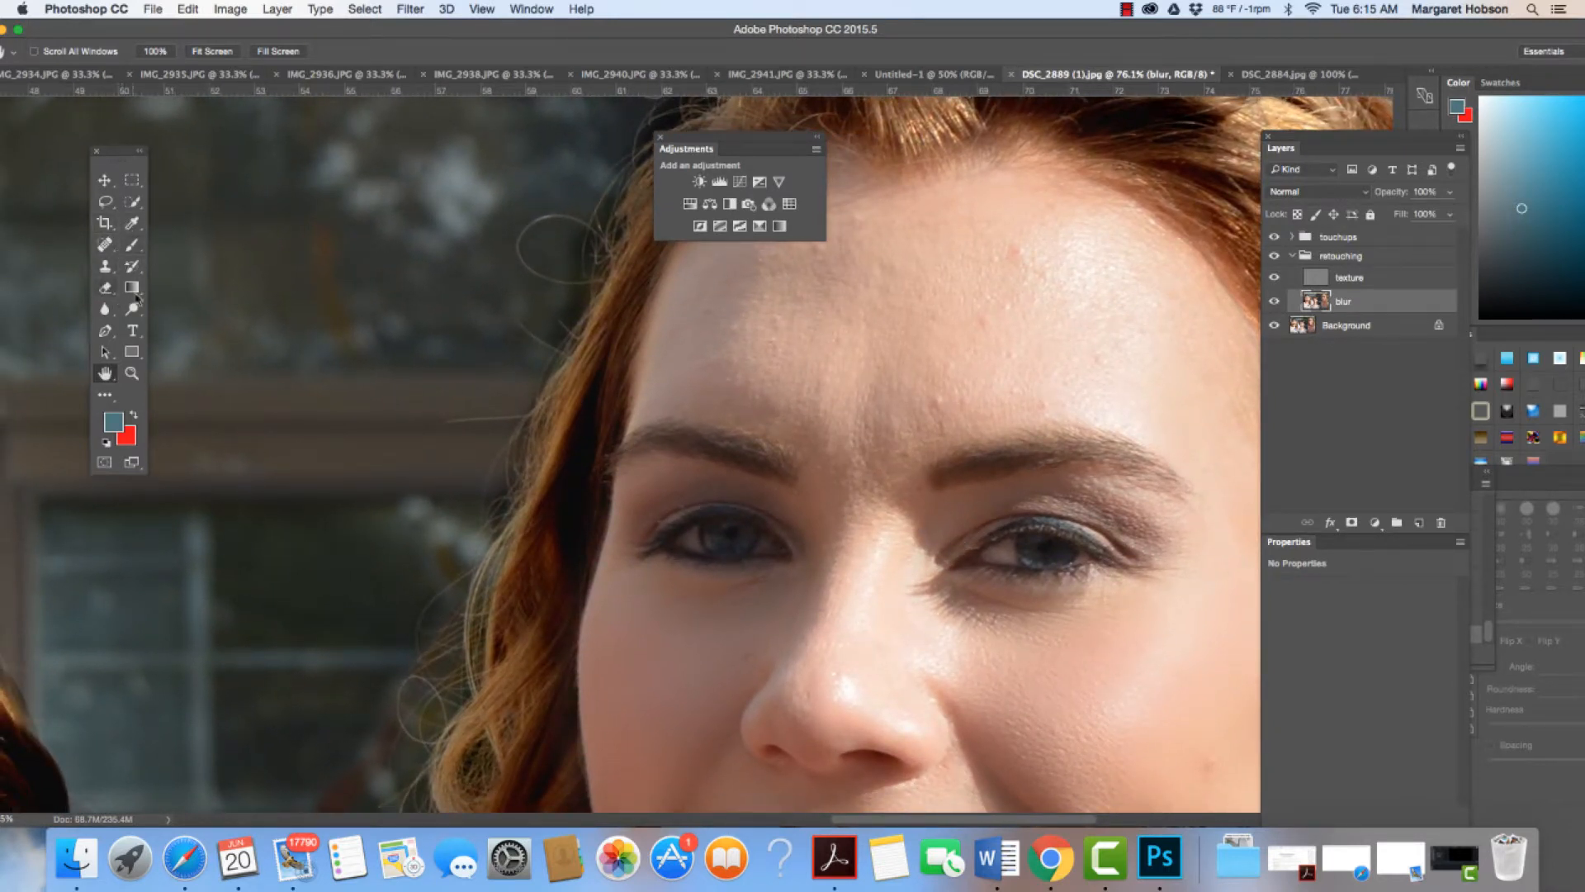
pyautogui.click(99, 200)
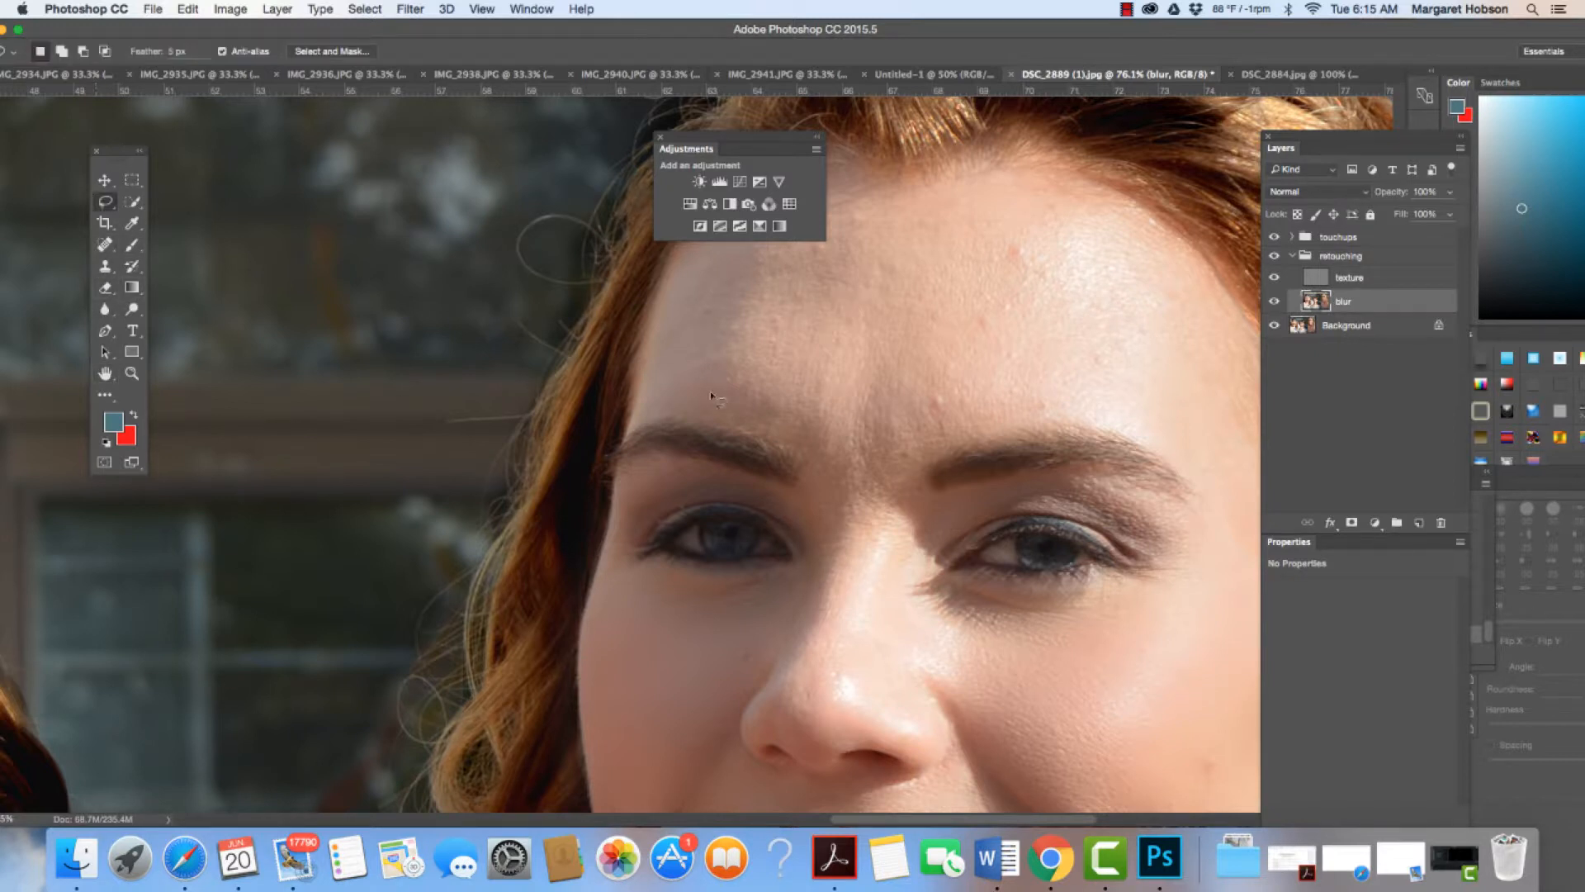
pyautogui.moveTo(808, 487)
pyautogui.mouseDown()
pyautogui.moveTo(811, 431)
pyautogui.moveTo(841, 417)
pyautogui.mouseUp()
pyautogui.moveTo(940, 397)
pyautogui.mouseDown()
pyautogui.moveTo(884, 547)
pyautogui.moveTo(858, 550)
pyautogui.moveTo(827, 498)
pyautogui.mouseUp()
pyautogui.click(410, 9)
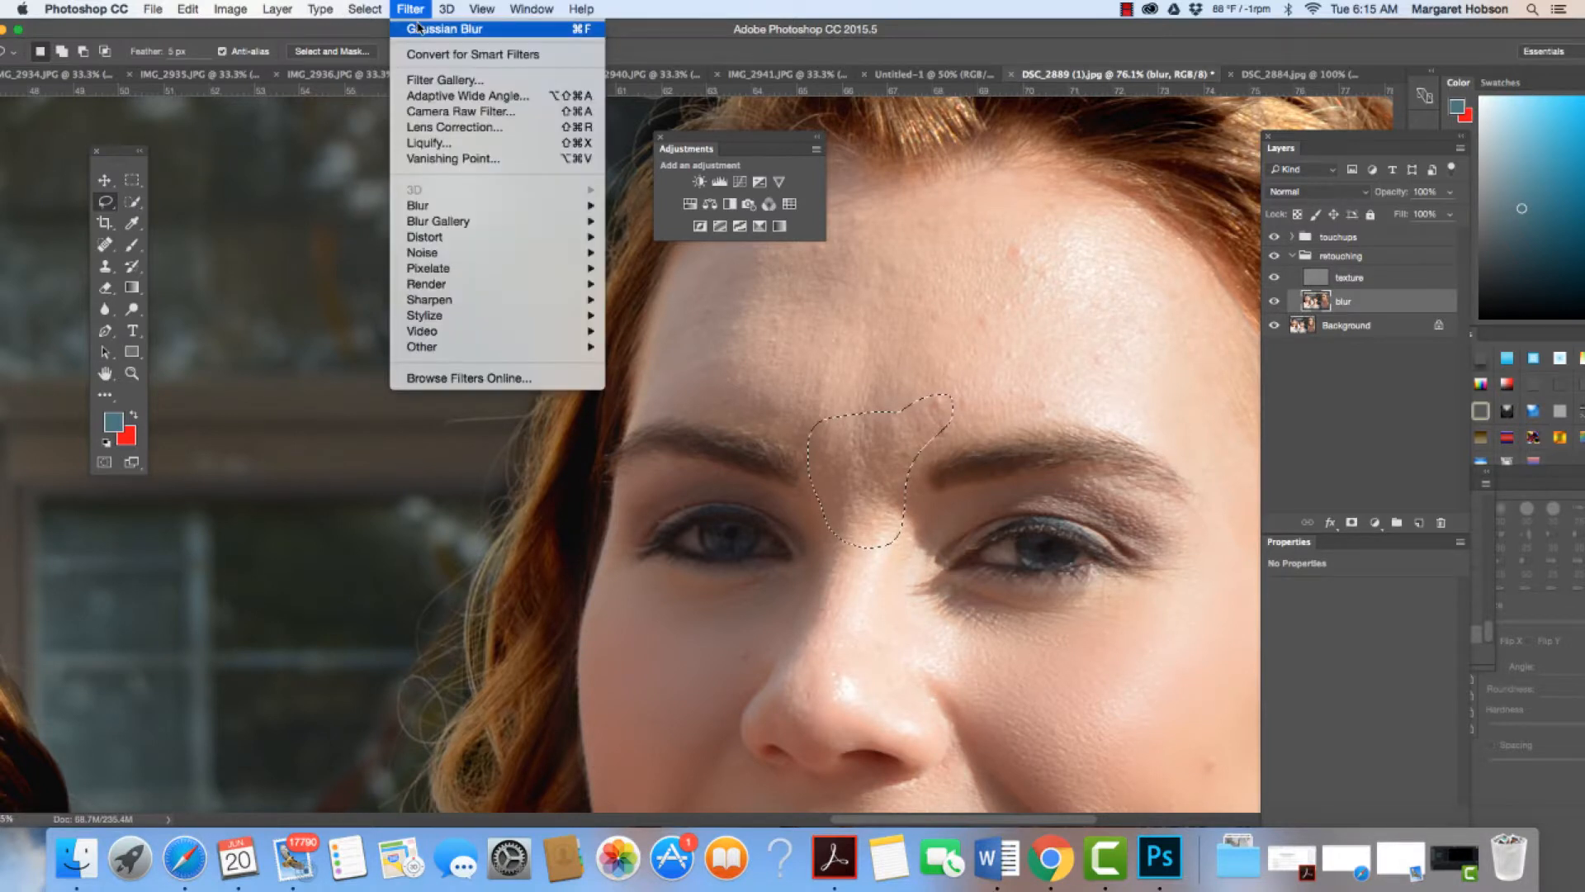
pyautogui.click(438, 28)
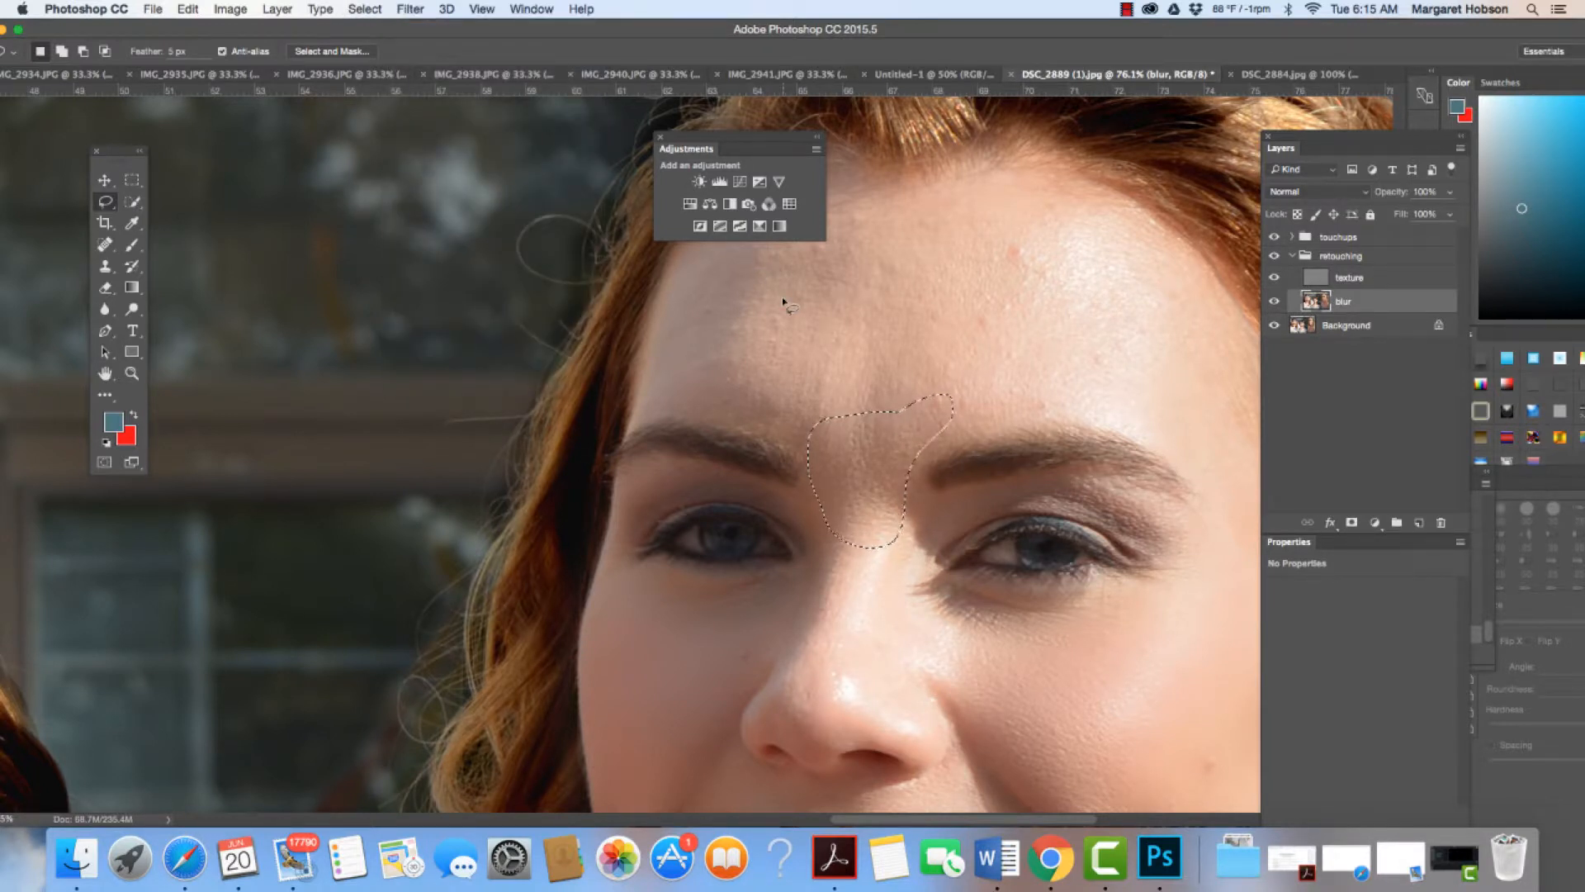
pyautogui.press('super+d')
# Step: Move the floating adjustments panel off the face, lasso the whole forehead above the eyebrows, reapply the last Gaussian Blur, and deselect
pyautogui.moveTo(709, 137); pyautogui.dragTo(331, 131)
pyautogui.moveTo(646, 385); pyautogui.dragTo(685, 289)
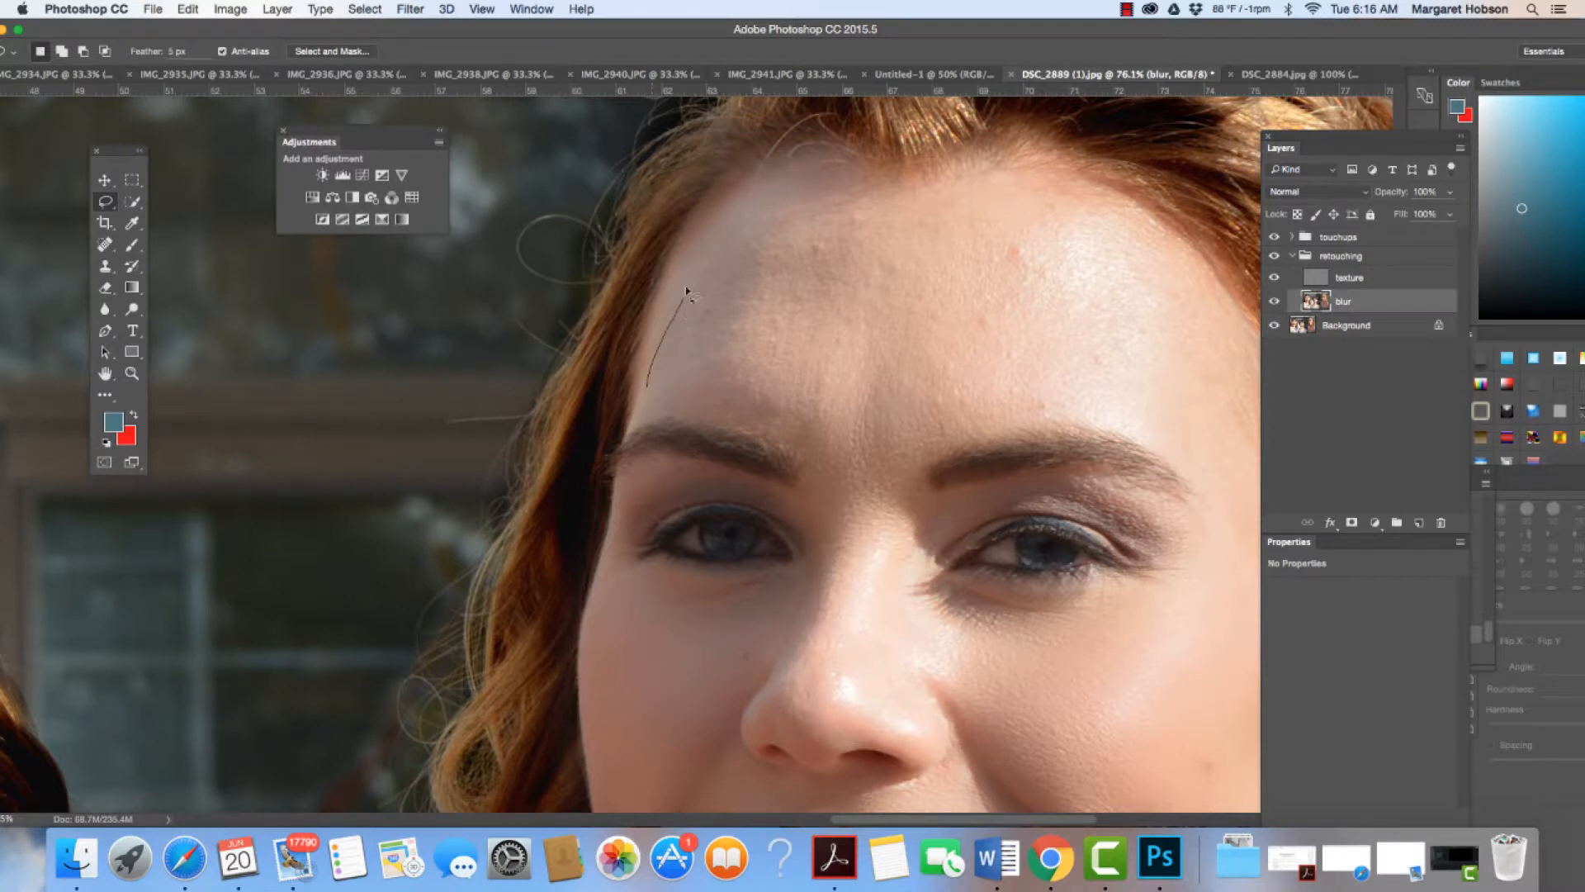
pyautogui.moveTo(859, 204)
pyautogui.mouseDown()
pyautogui.moveTo(1066, 207)
pyautogui.moveTo(1147, 254)
pyautogui.moveTo(1236, 379)
pyautogui.moveTo(1228, 434)
pyautogui.moveTo(1004, 406)
pyautogui.moveTo(788, 429)
pyautogui.moveTo(650, 400)
pyautogui.moveTo(649, 371)
pyautogui.mouseUp()
pyautogui.click(411, 9)
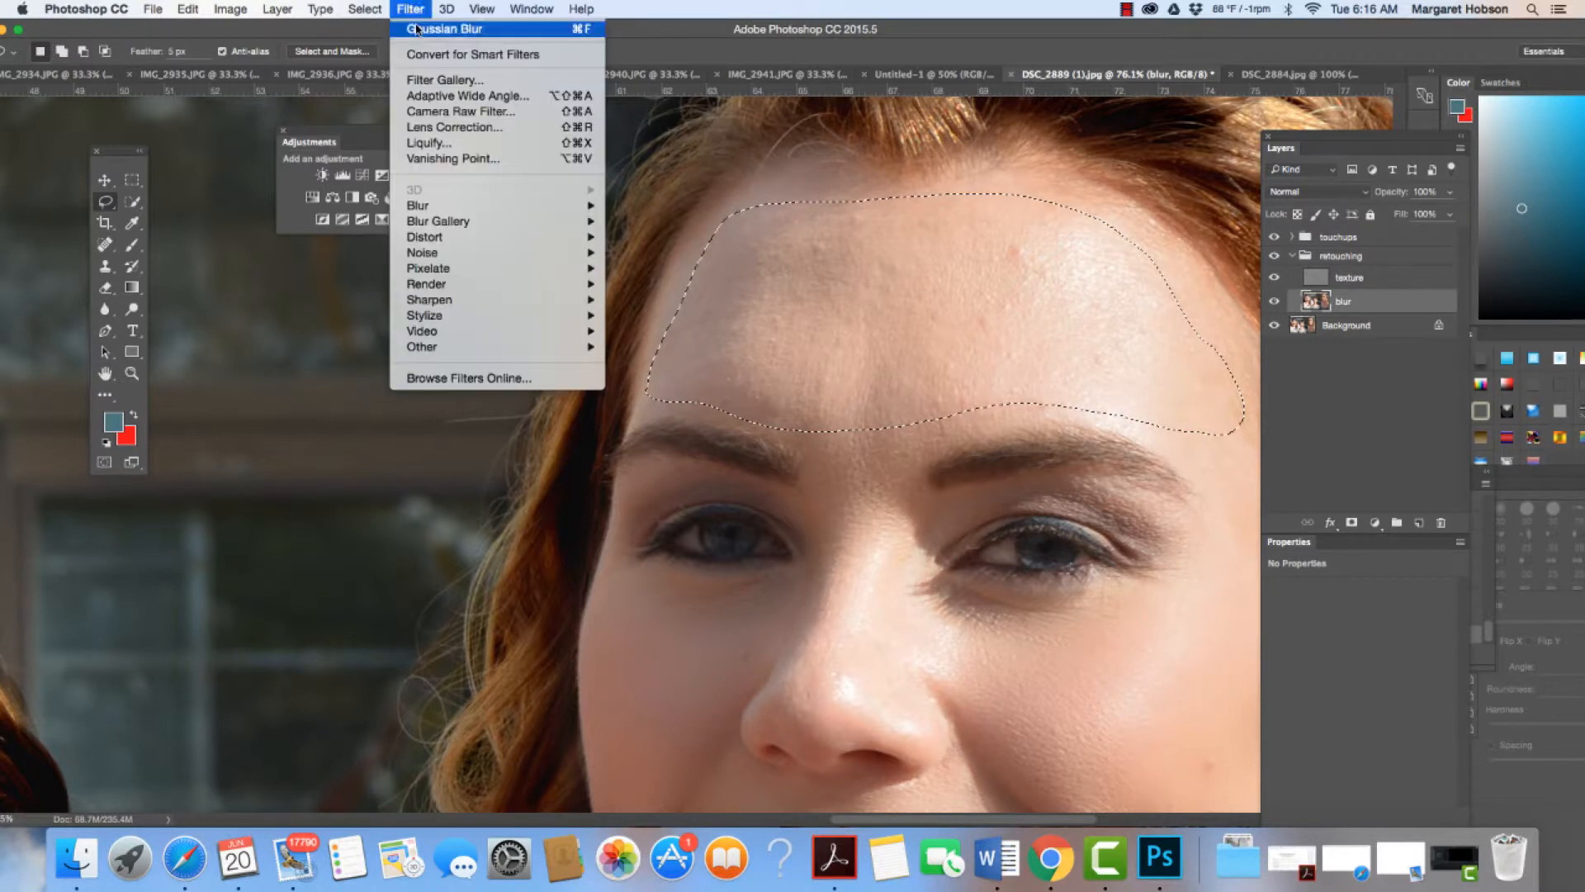
pyautogui.click(417, 29)
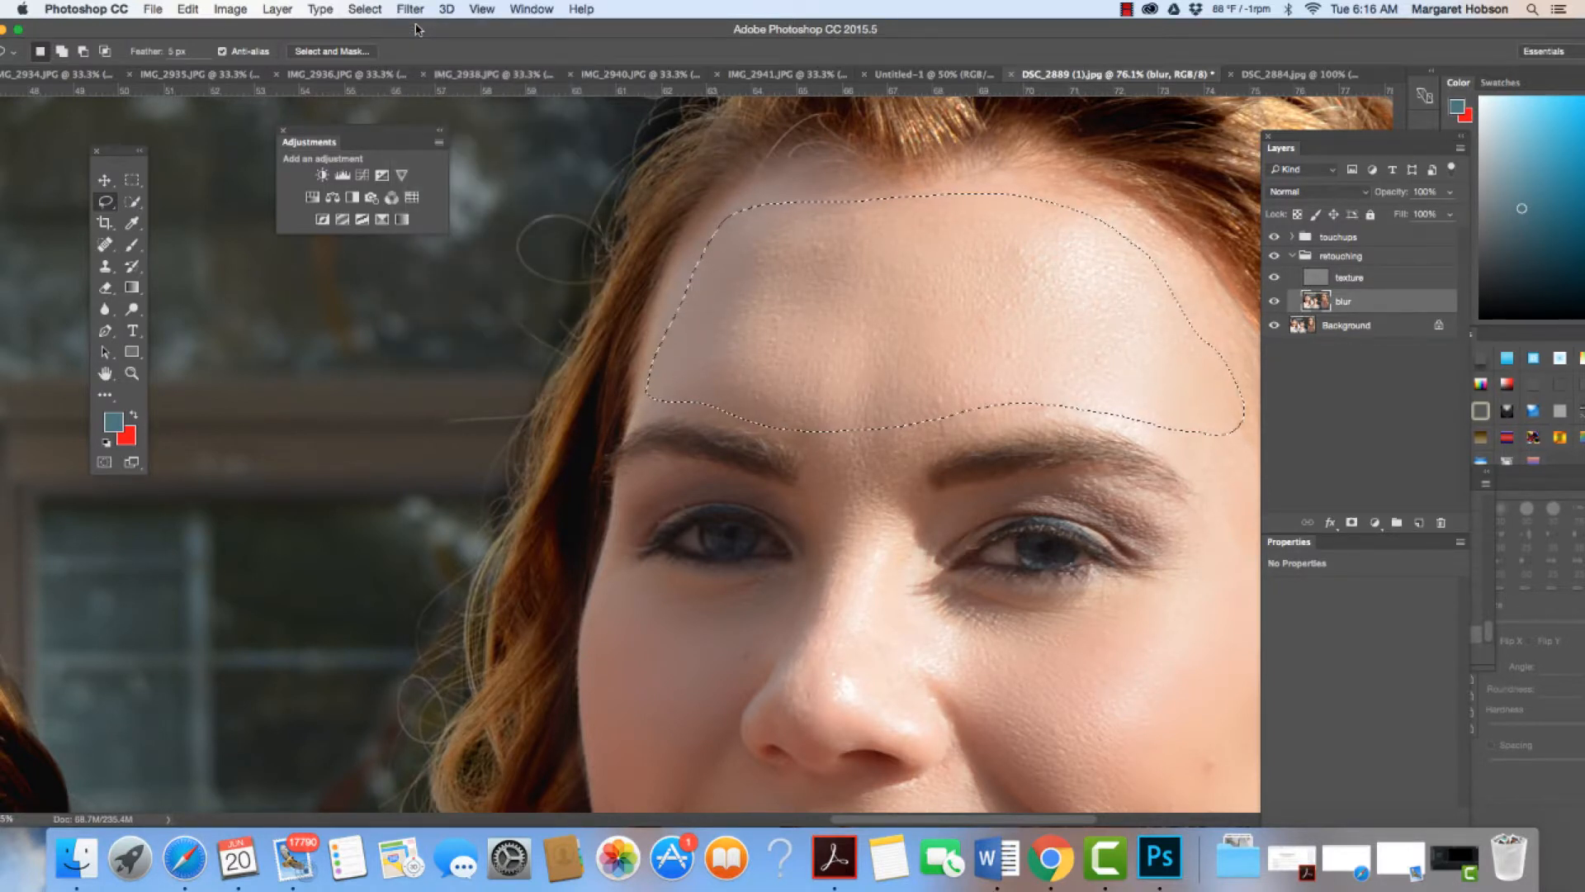
pyautogui.press('super+d')
# Step: Compare the whole face before and after by repeatedly hiding and showing the retouching group
pyautogui.press('super+minus')
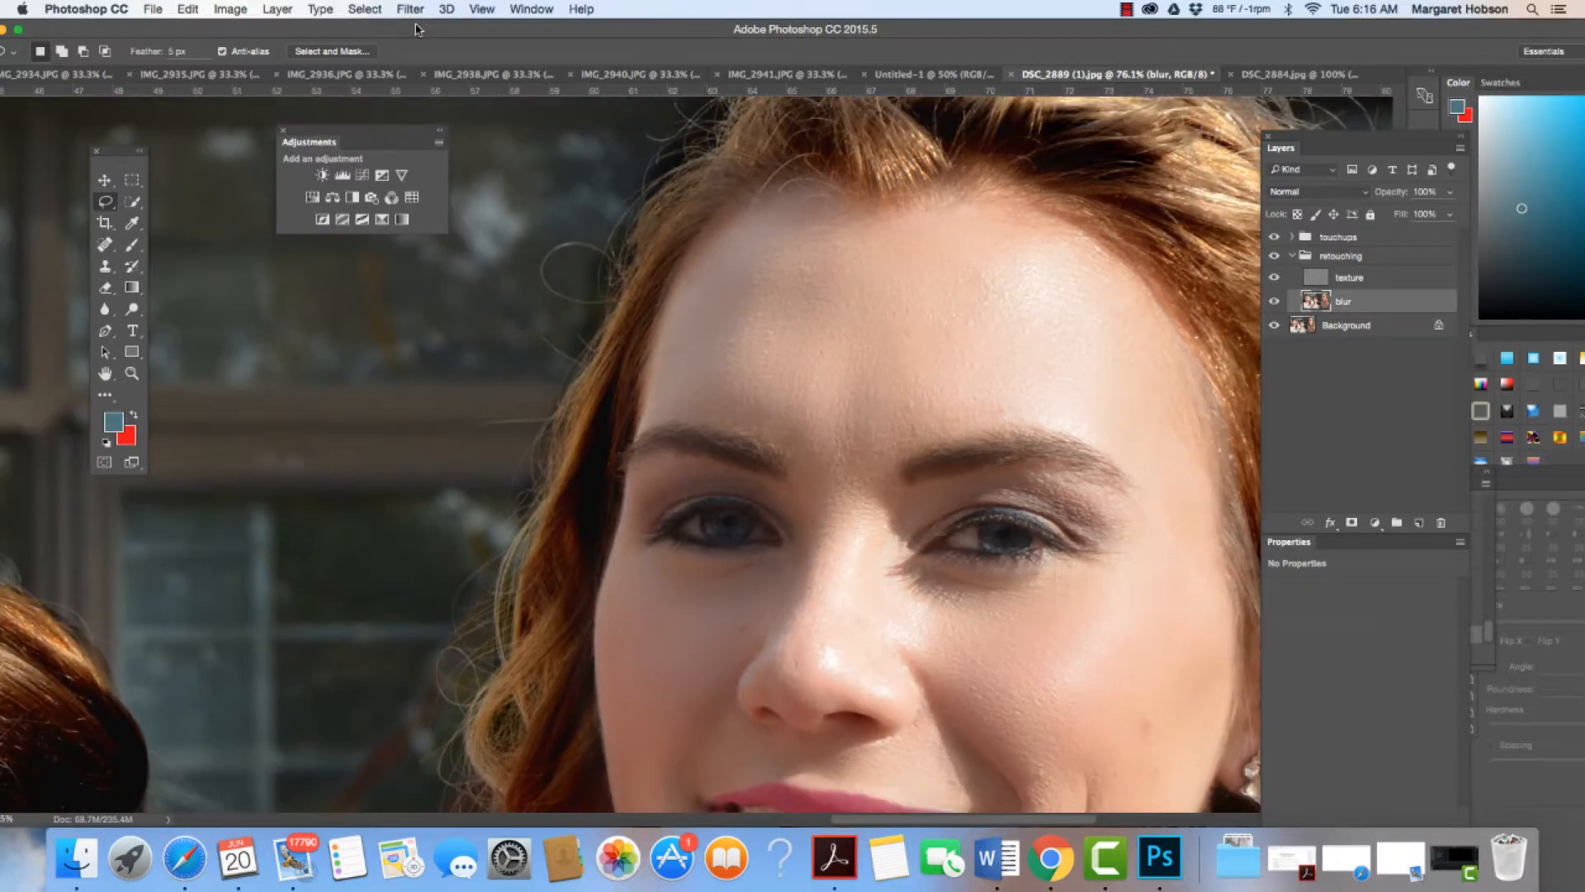
pyautogui.press('super+minus')
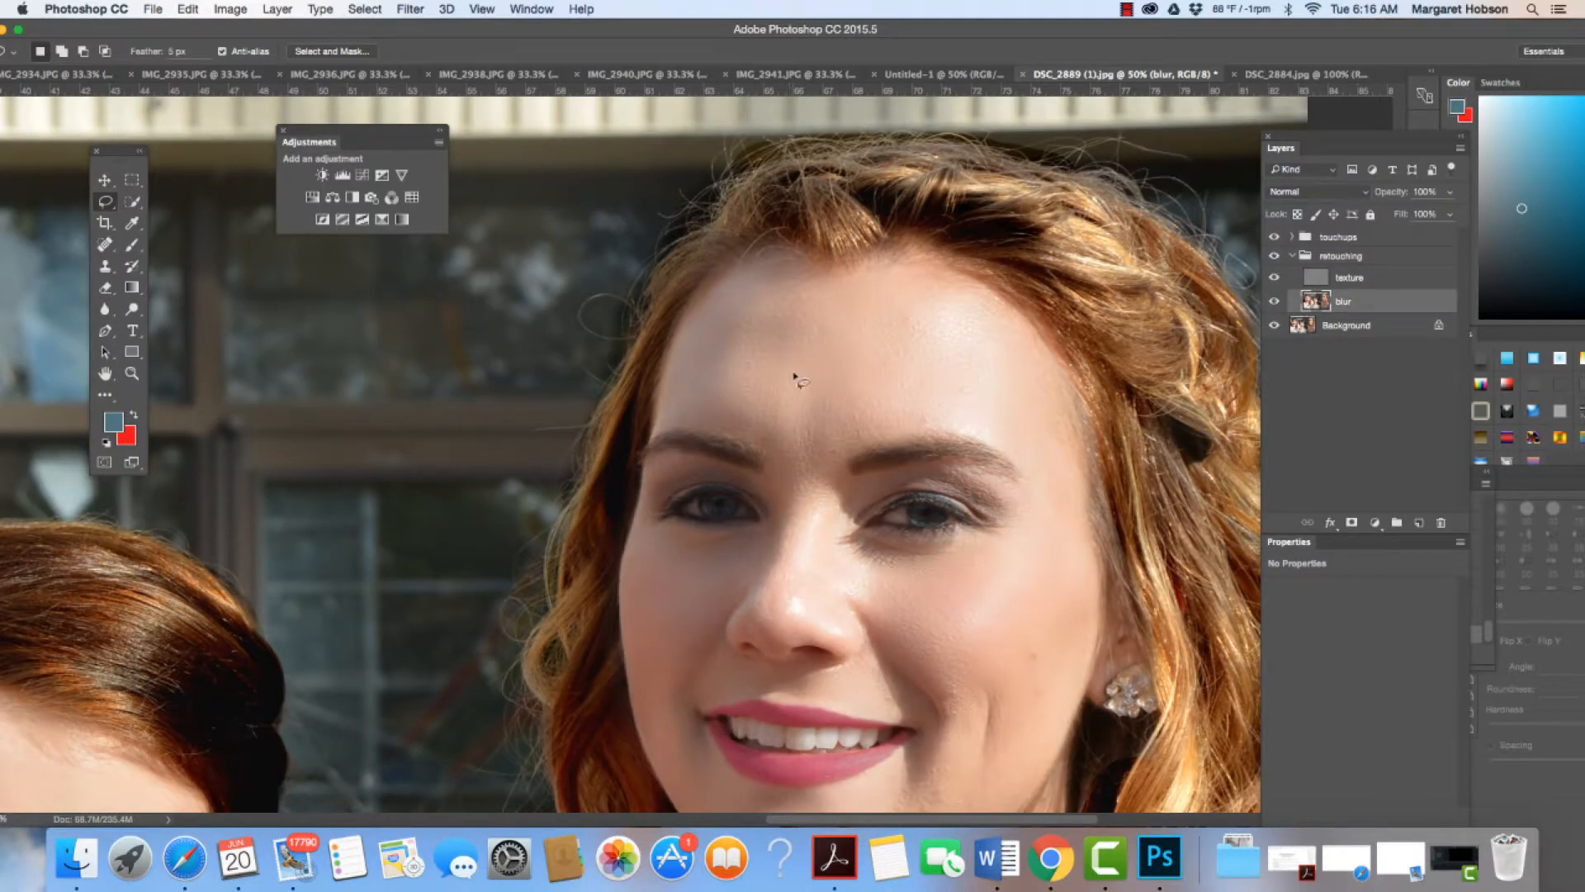
pyautogui.press('space')
pyautogui.moveTo(891, 545); pyautogui.dragTo(857, 433)
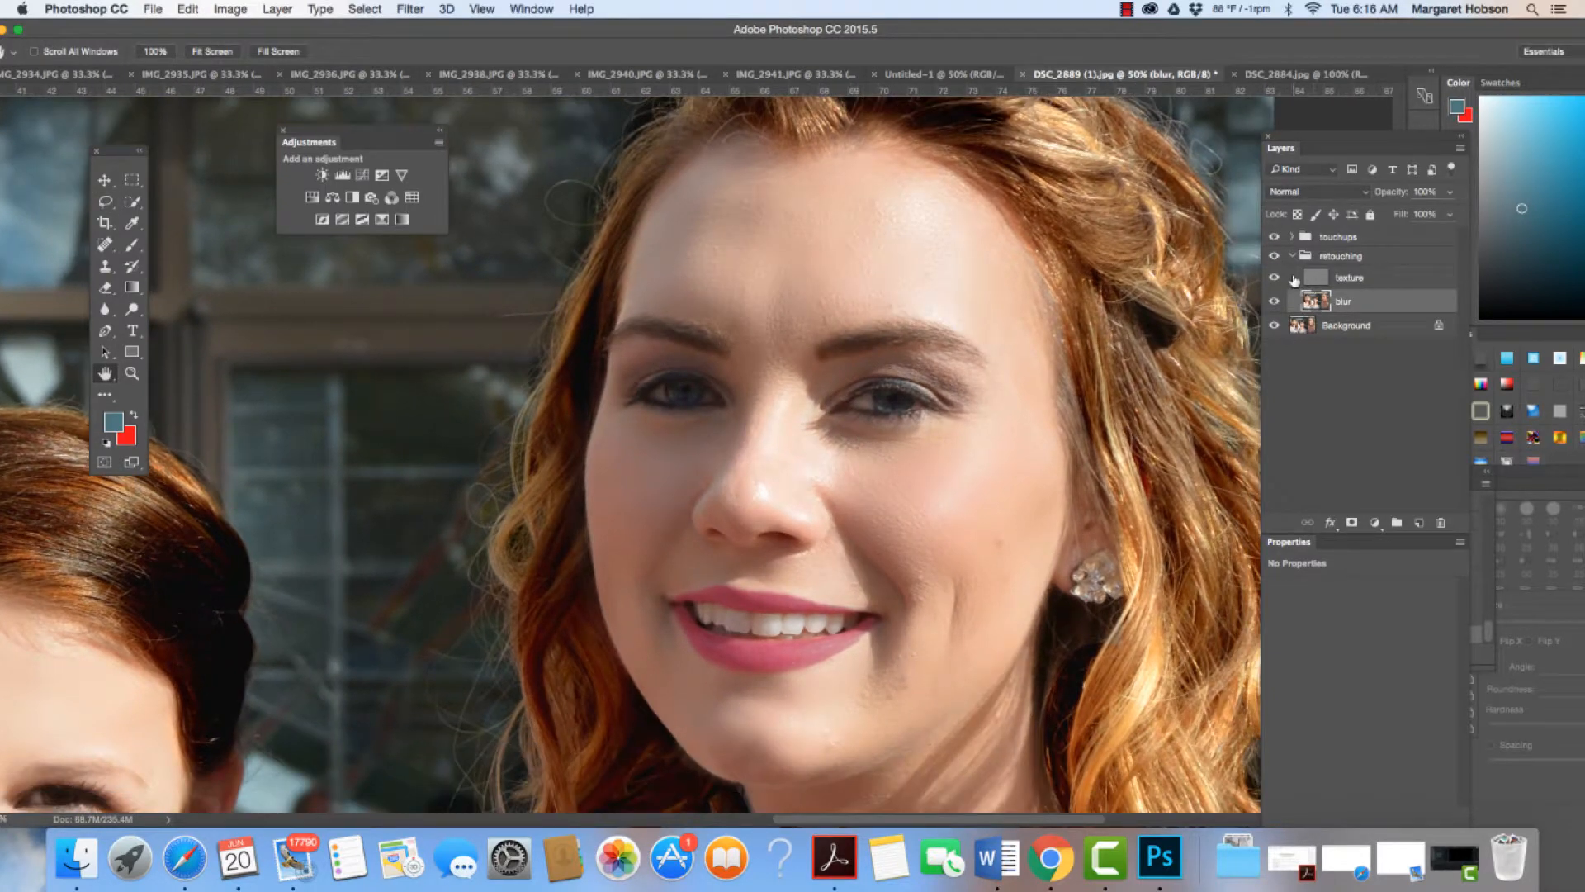
pyautogui.click(1274, 257)
pyautogui.click(1274, 257)
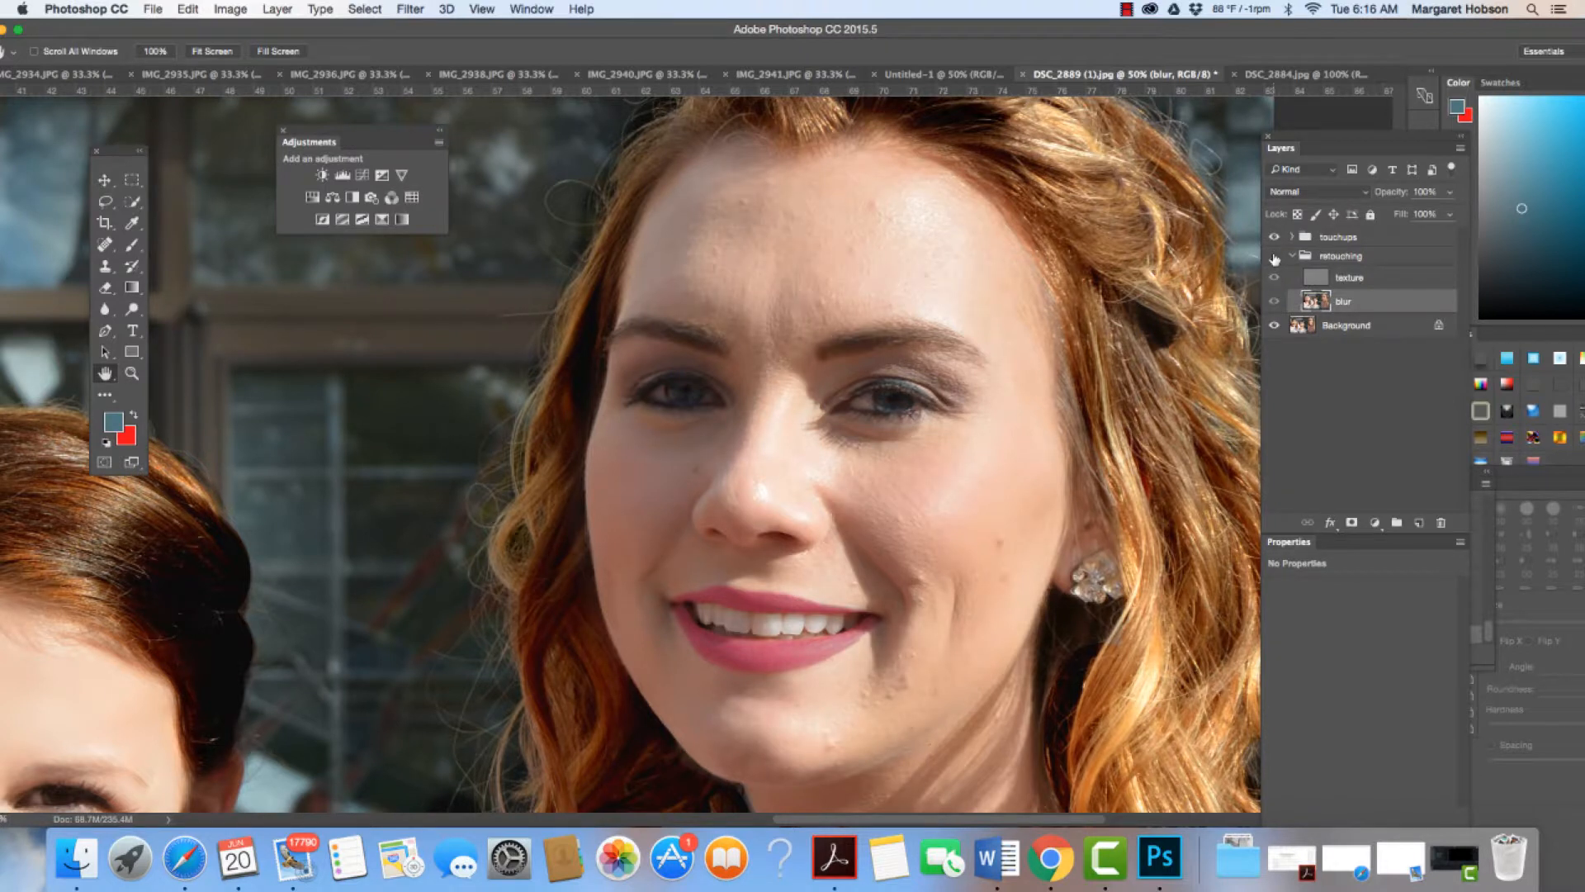
pyautogui.click(1273, 257)
pyautogui.click(1274, 257)
pyautogui.click(1274, 257)
pyautogui.click(1274, 256)
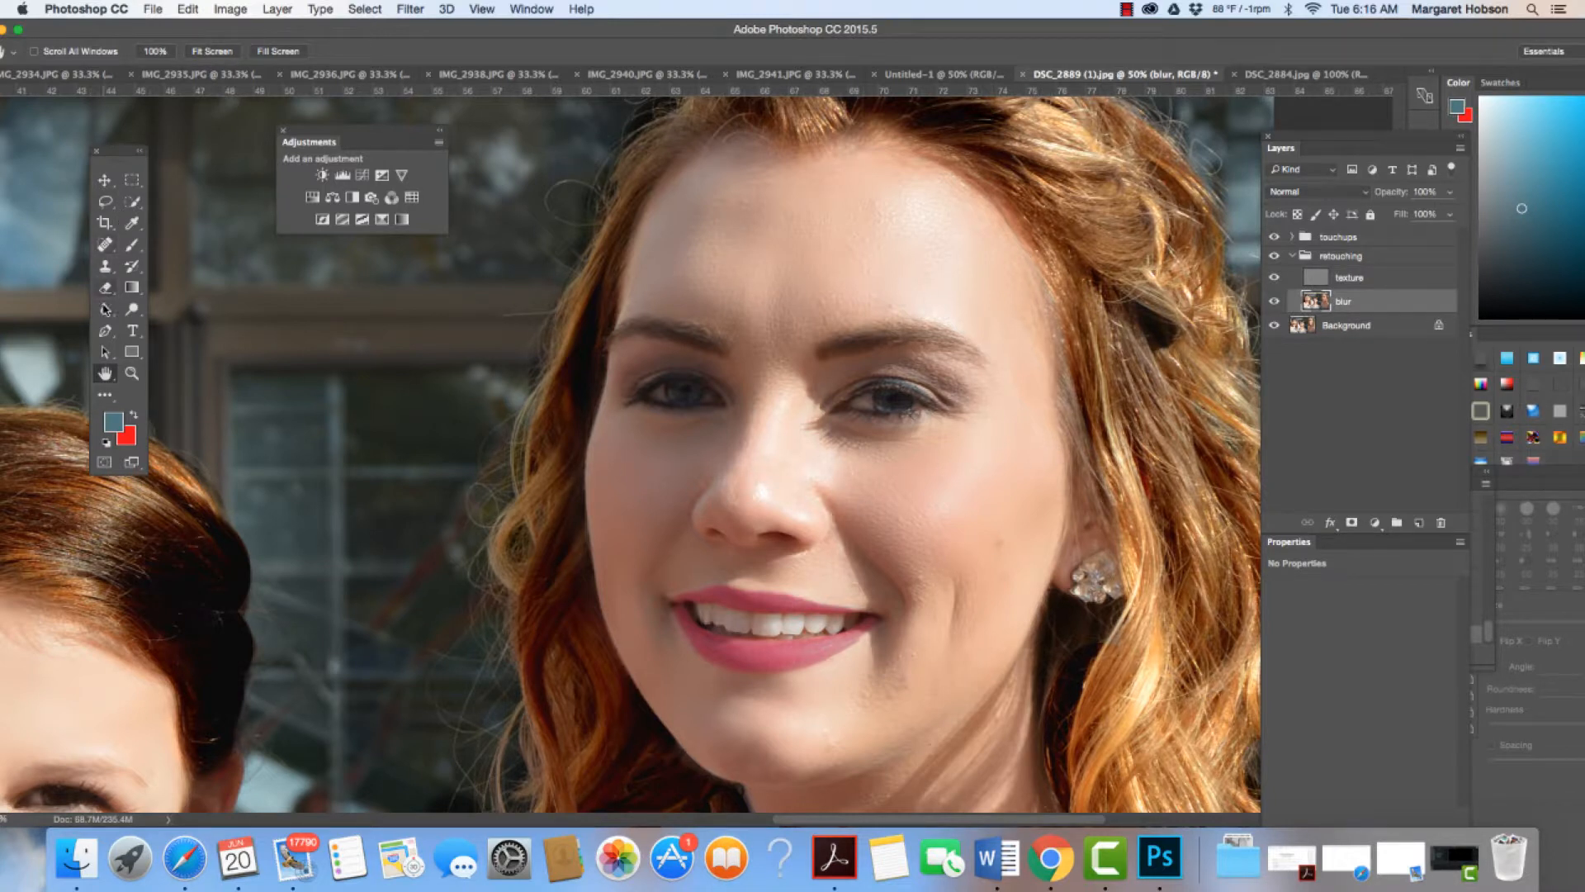
# Step: Lasso the skin on the nose, reapply the last Gaussian Blur, and deselect
pyautogui.click(107, 203)
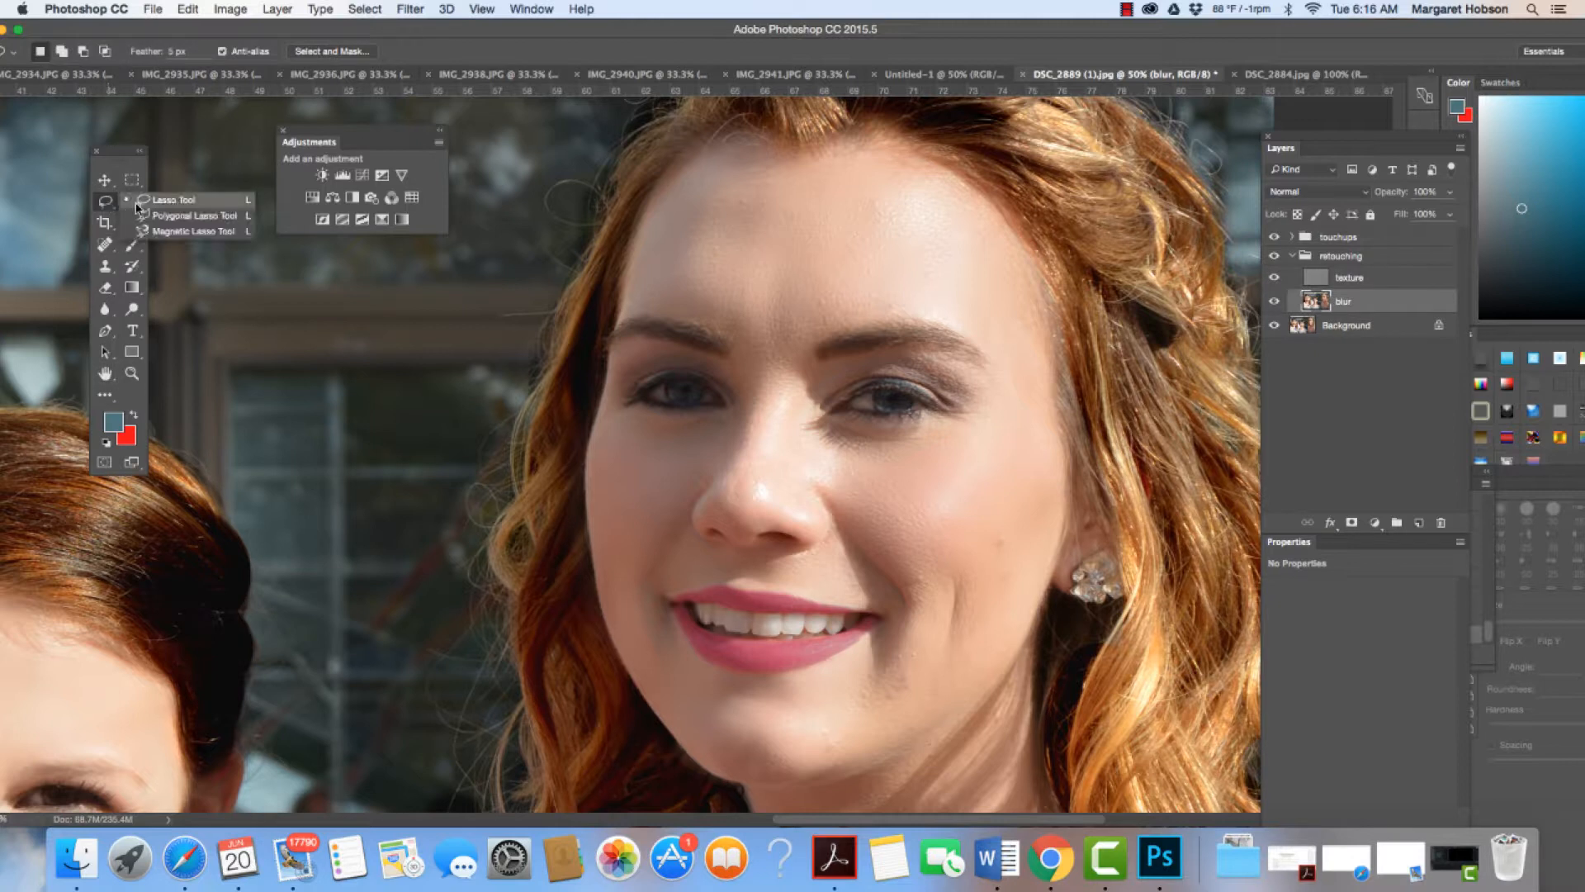
pyautogui.click(148, 201)
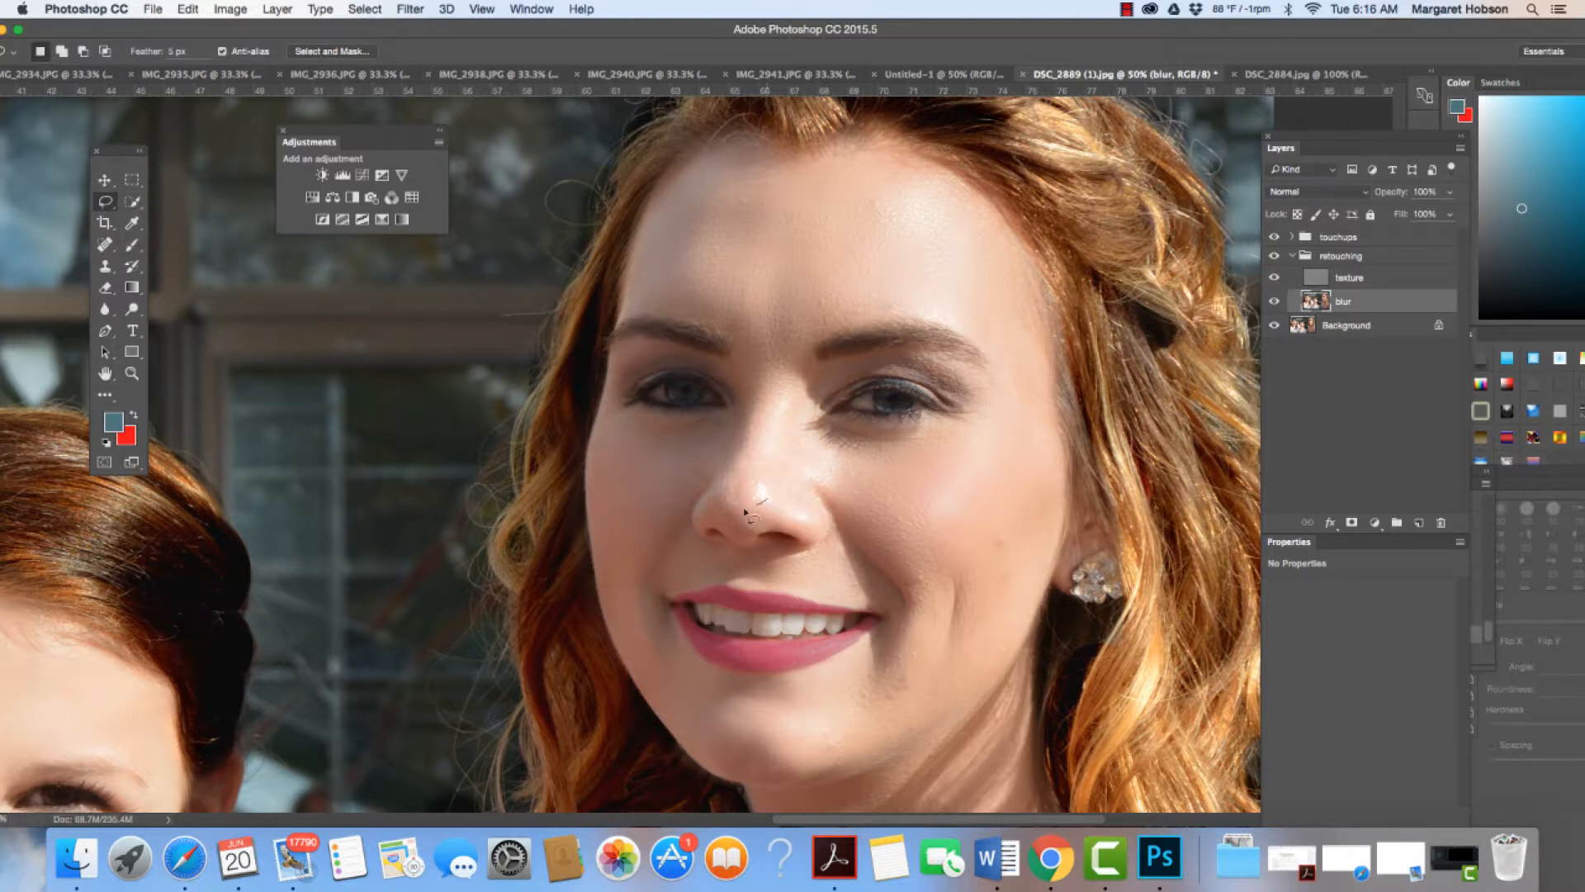
pyautogui.moveTo(744, 511)
pyautogui.mouseDown()
pyautogui.moveTo(725, 481)
pyautogui.moveTo(761, 354)
pyautogui.moveTo(784, 386)
pyautogui.moveTo(761, 504)
pyautogui.mouseUp()
pyautogui.click(409, 9)
pyautogui.click(419, 29)
pyautogui.press('super+d')
# Step: Lasso the skin around the eye on the earring side and compare the face with the retouching group hidden and shown
pyautogui.moveTo(926, 357); pyautogui.dragTo(903, 363)
pyautogui.moveTo(978, 406); pyautogui.dragTo(956, 372)
pyautogui.click(1276, 257)
pyautogui.click(1276, 257)
pyautogui.click(1276, 257)
# Step: Lasso the skin between the eyebrows of the middle girl, reapply the last Gaussian Blur, and deselect
pyautogui.press('super+minus')
pyautogui.press('super+minus')
pyautogui.press('super+minus')
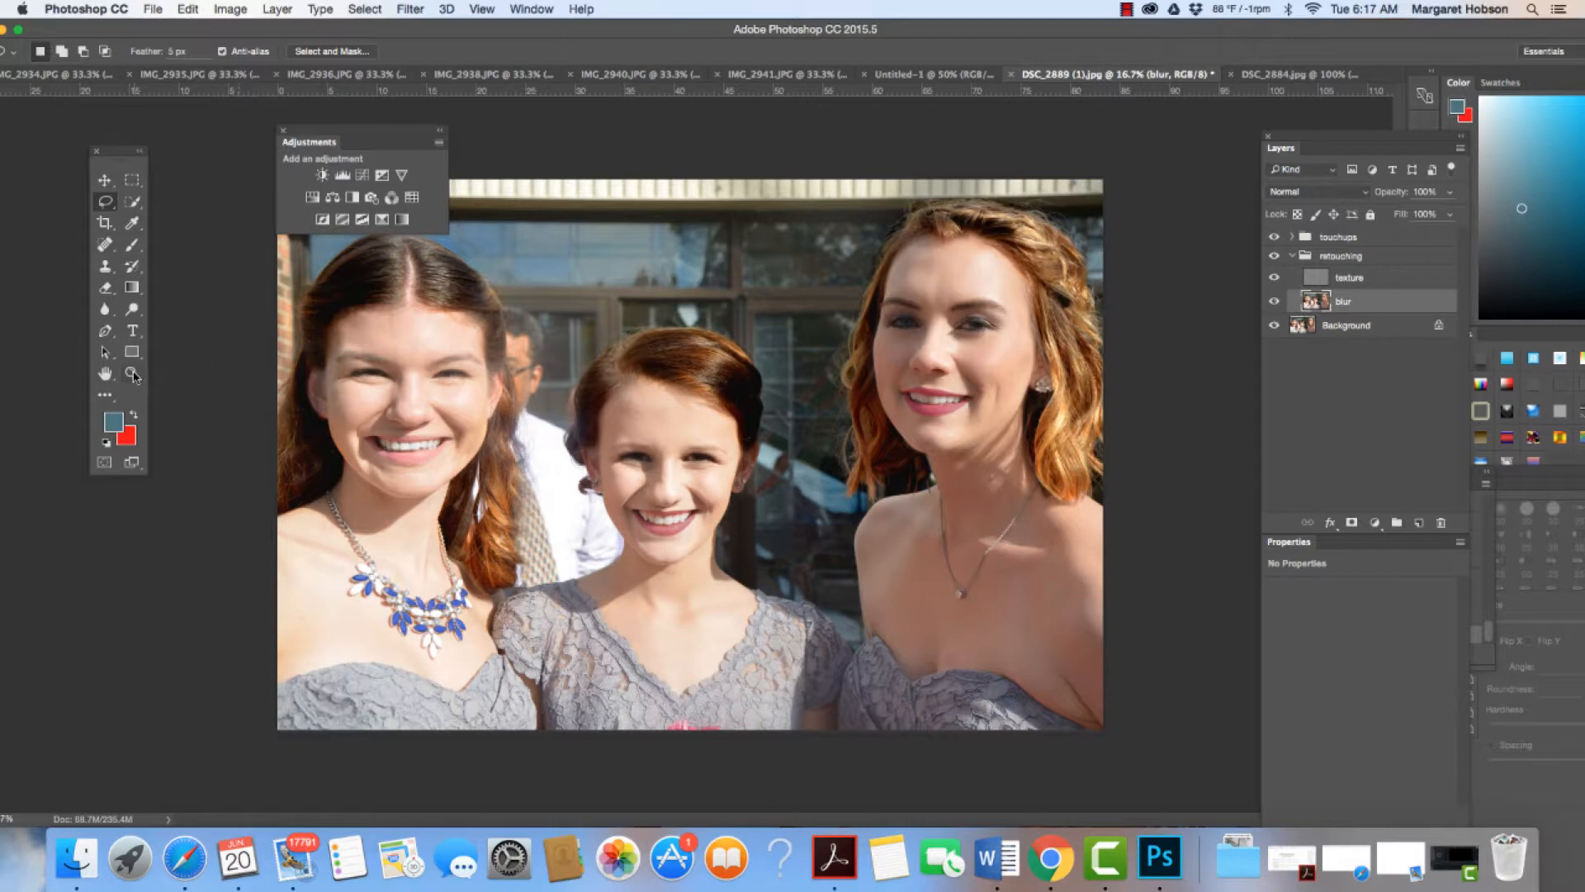
pyautogui.click(131, 372)
pyautogui.moveTo(645, 423); pyautogui.dragTo(680, 462)
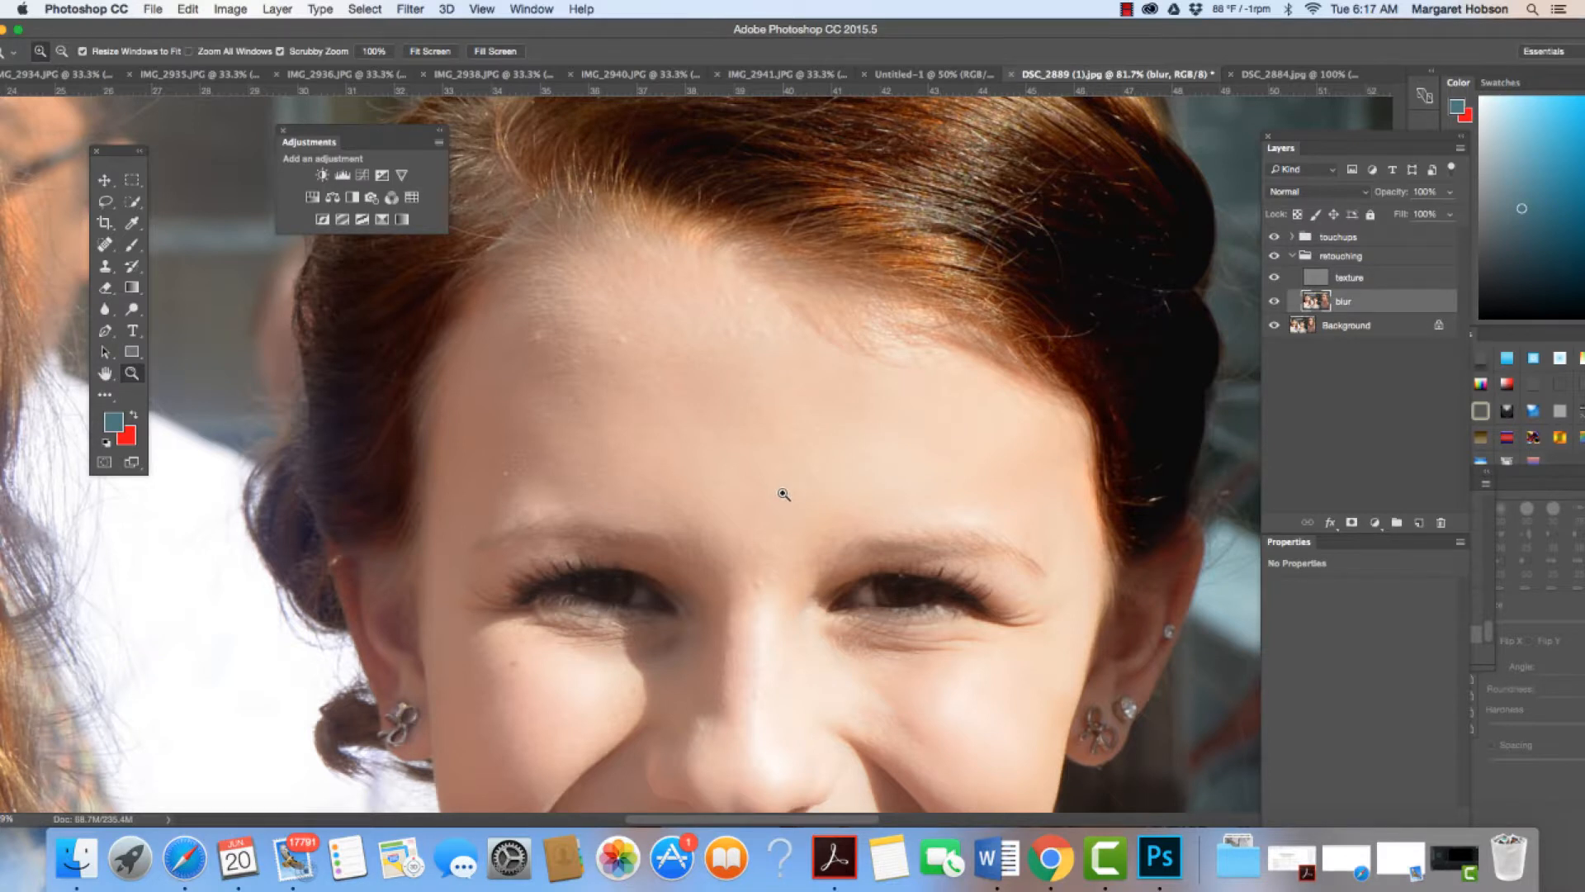
pyautogui.press('space')
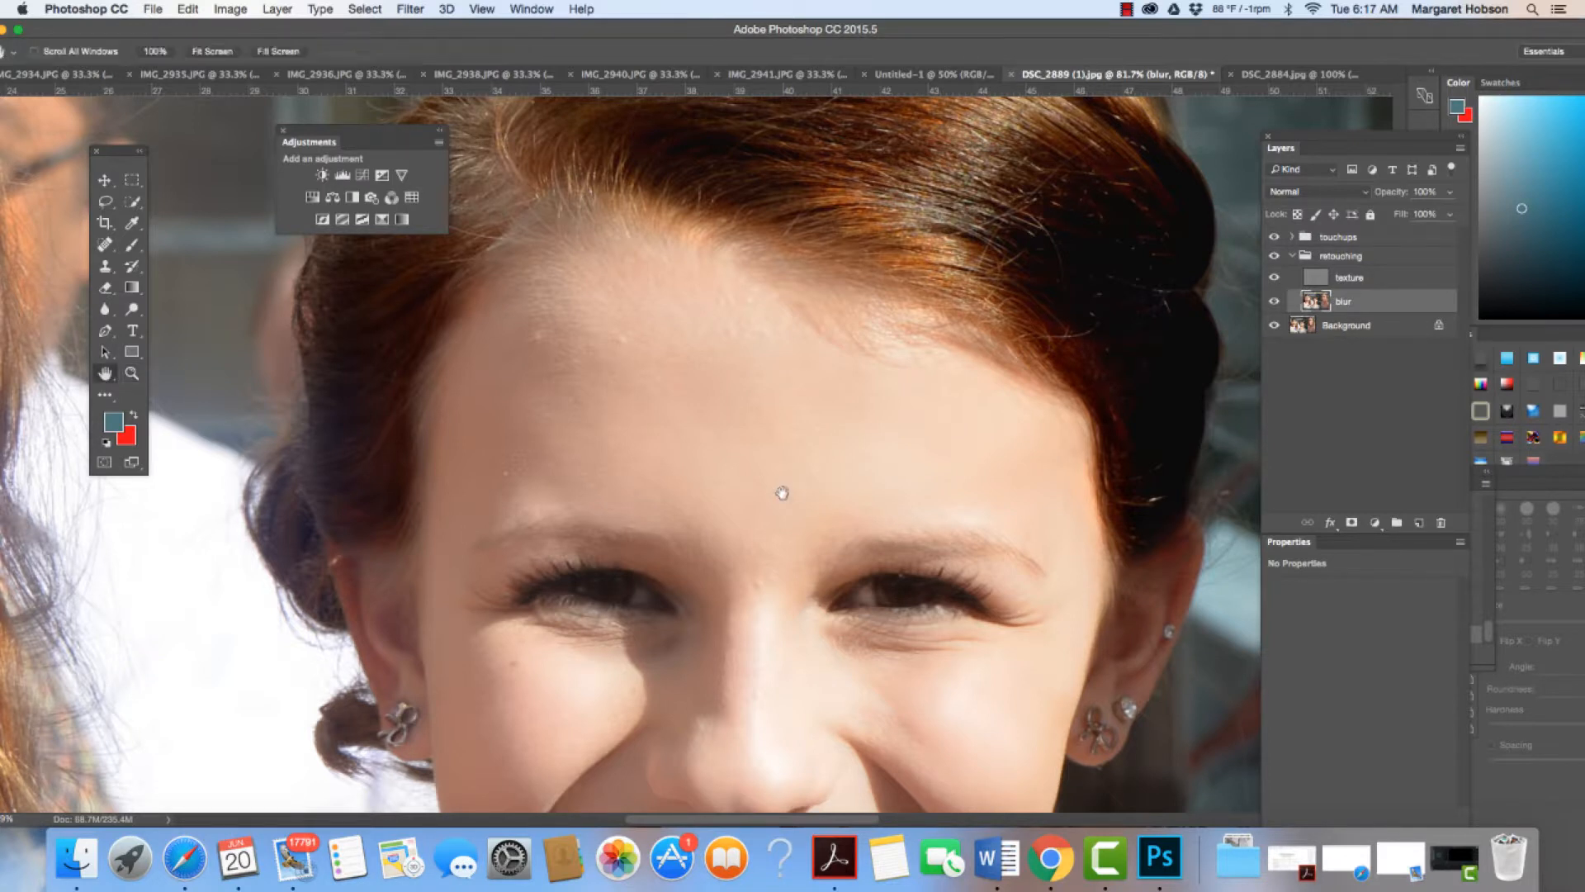
pyautogui.moveTo(781, 493); pyautogui.dragTo(812, 203)
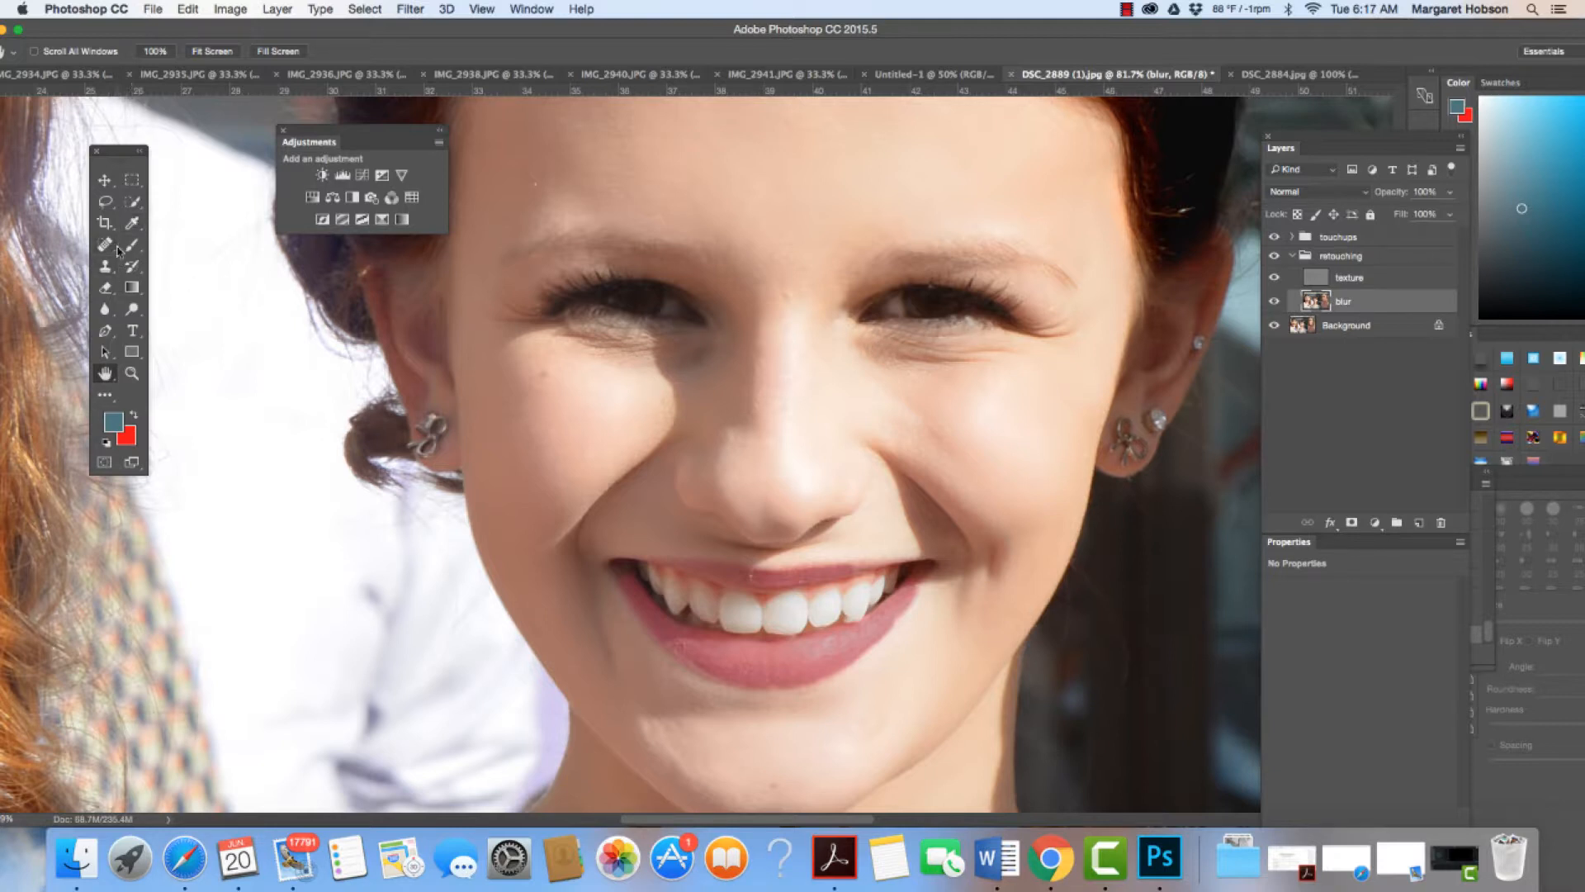
pyautogui.click(101, 202)
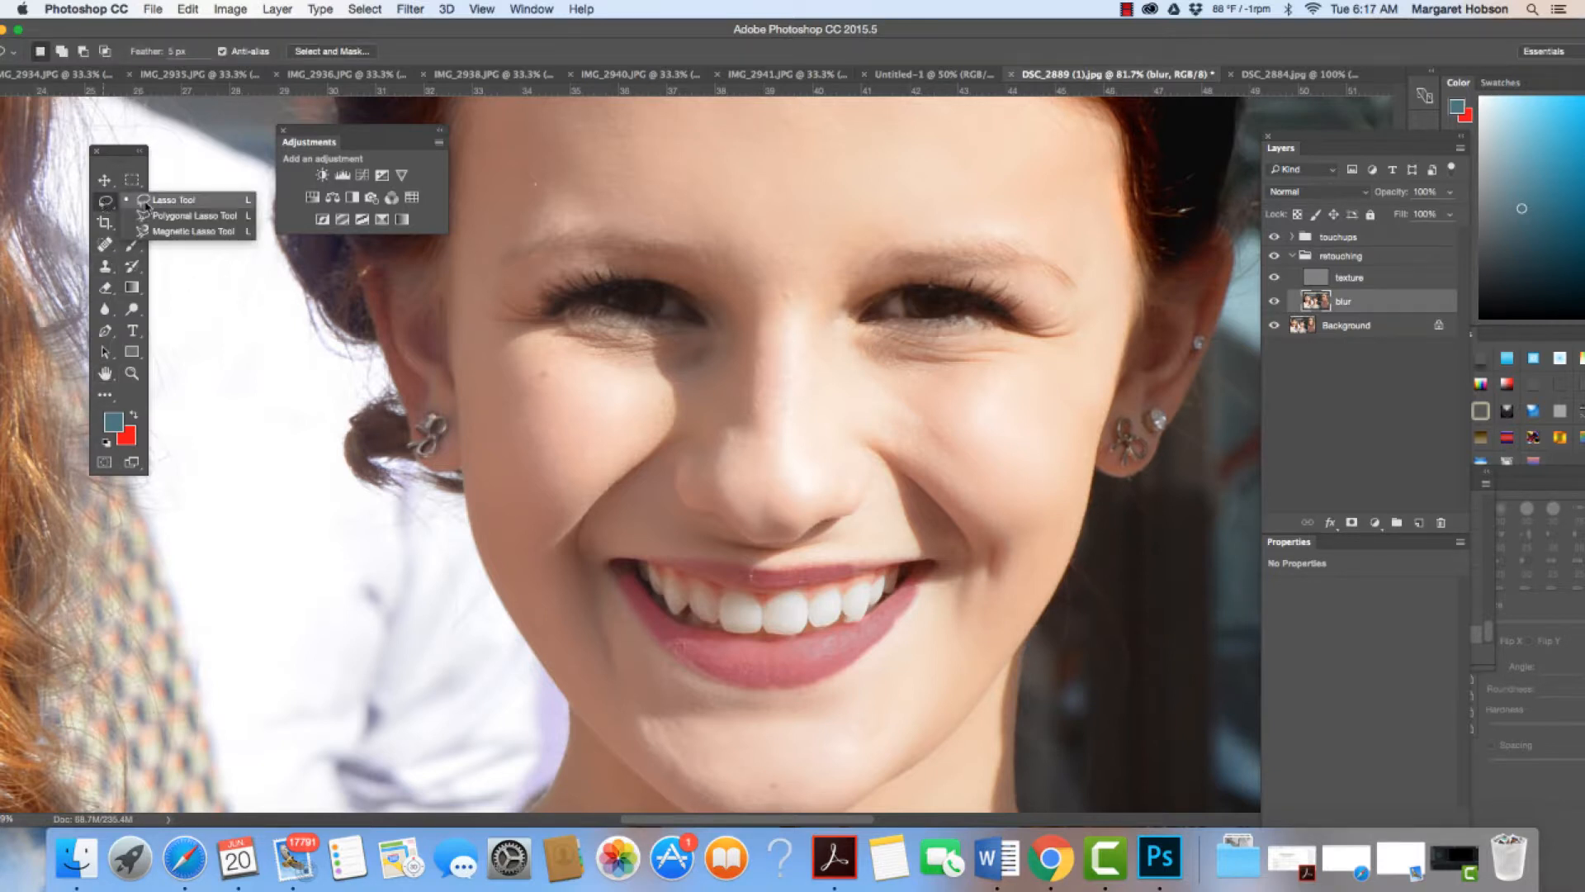
pyautogui.click(161, 203)
pyautogui.moveTo(805, 319)
pyautogui.mouseDown()
pyautogui.moveTo(756, 300)
pyautogui.moveTo(741, 275)
pyautogui.moveTo(753, 198)
pyautogui.moveTo(803, 190)
pyautogui.moveTo(846, 242)
pyautogui.mouseUp()
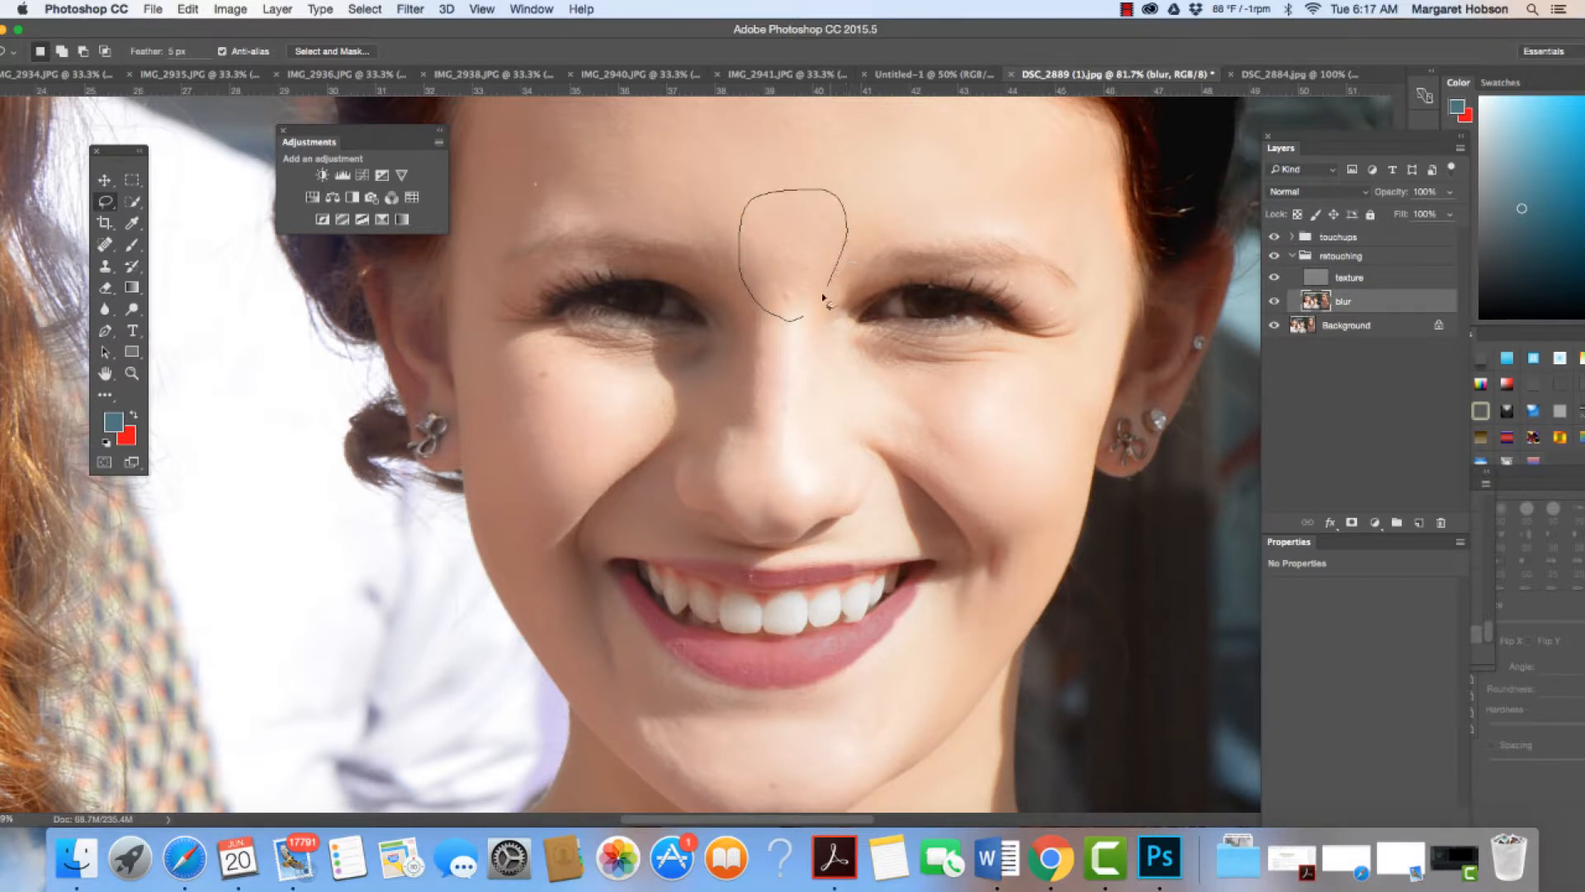
pyautogui.moveTo(824, 298); pyautogui.dragTo(791, 322)
pyautogui.press('super+d')
# Step: Lasso the middle girl's cheek on the side with two earrings, reapply the last Gaussian Blur, and deselect
pyautogui.moveTo(874, 352)
pyautogui.mouseDown()
pyautogui.moveTo(1041, 366)
pyautogui.moveTo(1058, 382)
pyautogui.moveTo(1066, 459)
pyautogui.moveTo(1042, 517)
pyautogui.moveTo(1015, 525)
pyautogui.moveTo(886, 437)
pyautogui.moveTo(855, 403)
pyautogui.moveTo(881, 354)
pyautogui.mouseUp()
pyautogui.click(411, 10)
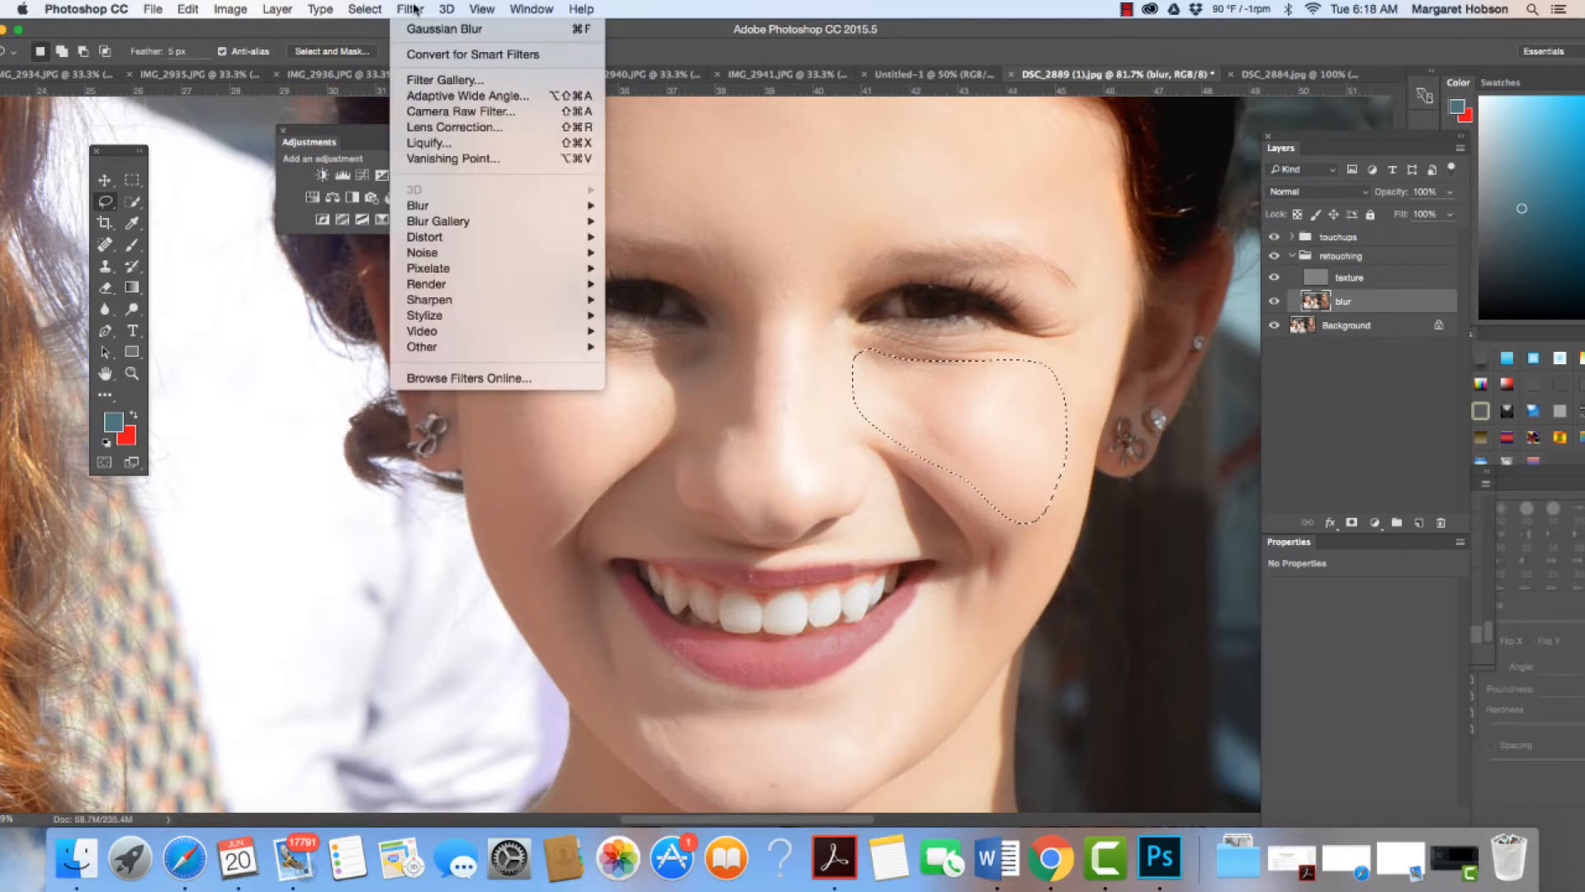
pyautogui.click(416, 31)
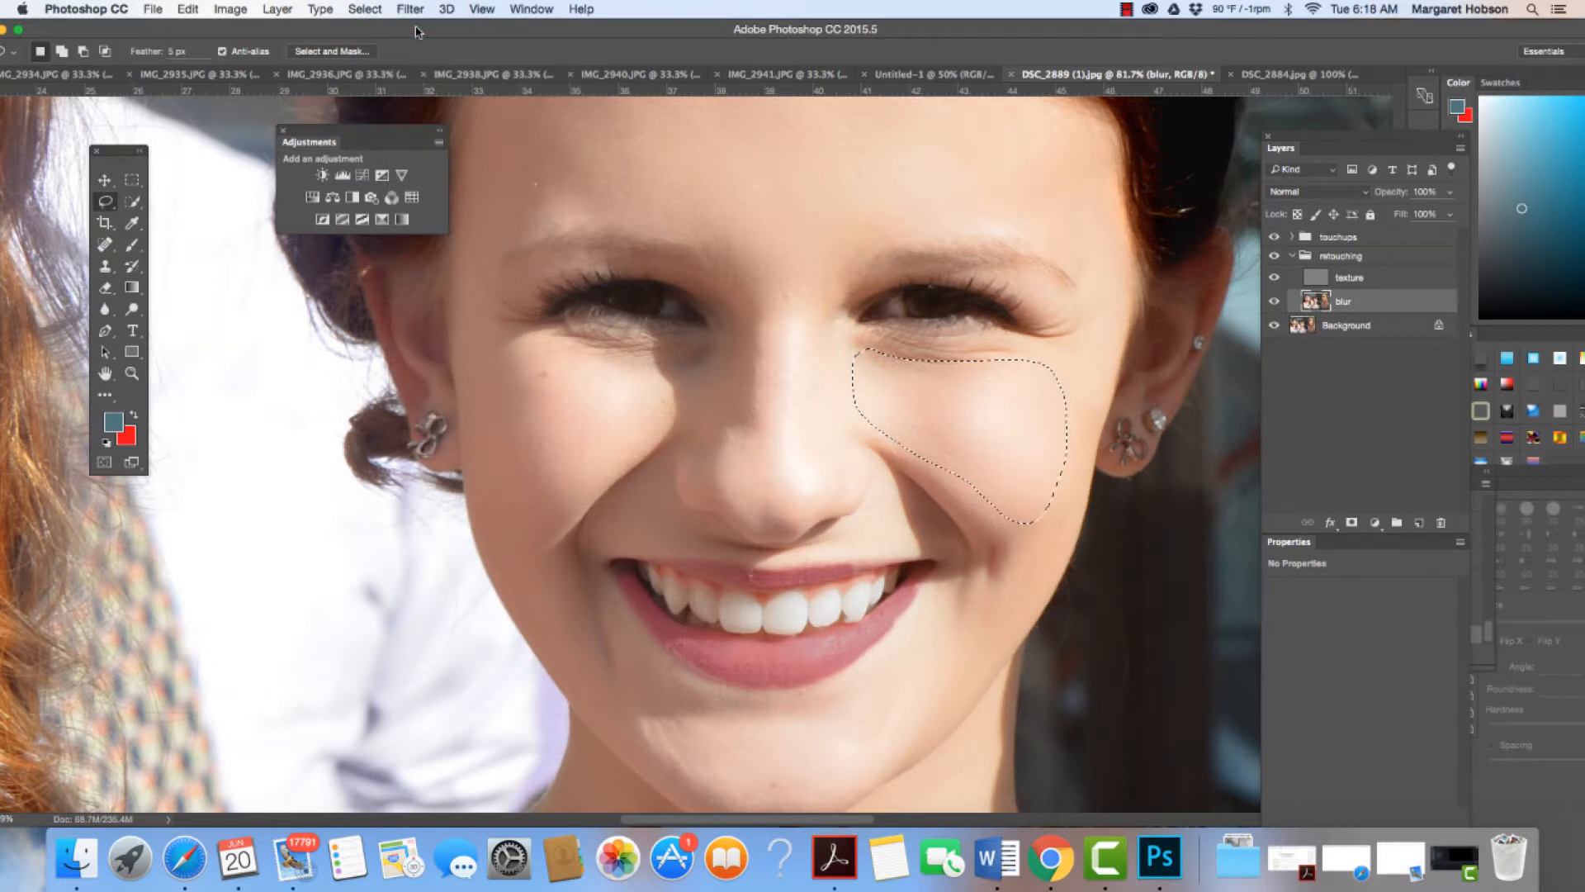
pyautogui.click(721, 177)
# Step: Smooth the middle girl's opposite cheek and the skin under that eye with lasso selections and the last Gaussian Blur, deselecting after each
pyautogui.moveTo(685, 360)
pyautogui.mouseDown()
pyautogui.moveTo(484, 337)
pyautogui.moveTo(497, 428)
pyautogui.moveTo(526, 473)
pyautogui.moveTo(660, 428)
pyautogui.moveTo(683, 366)
pyautogui.mouseUp()
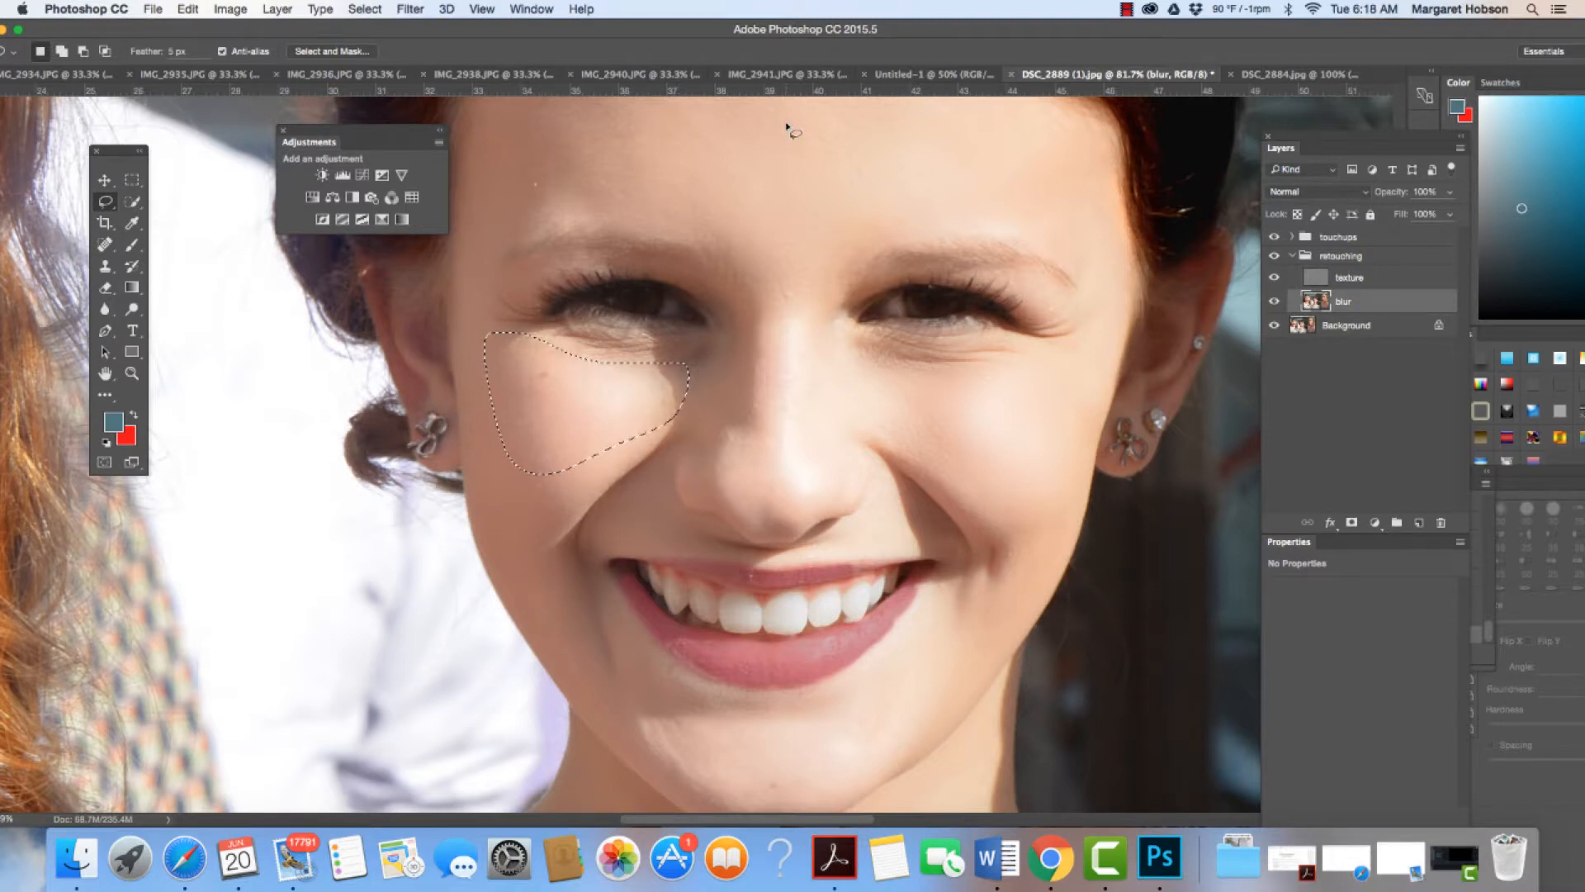
pyautogui.press('super+d')
pyautogui.moveTo(587, 331)
pyautogui.mouseDown()
pyautogui.moveTo(566, 346)
pyautogui.moveTo(640, 364)
pyautogui.moveTo(702, 364)
pyautogui.moveTo(706, 349)
pyautogui.mouseUp()
pyautogui.press('super+f')
pyautogui.press('super+d')
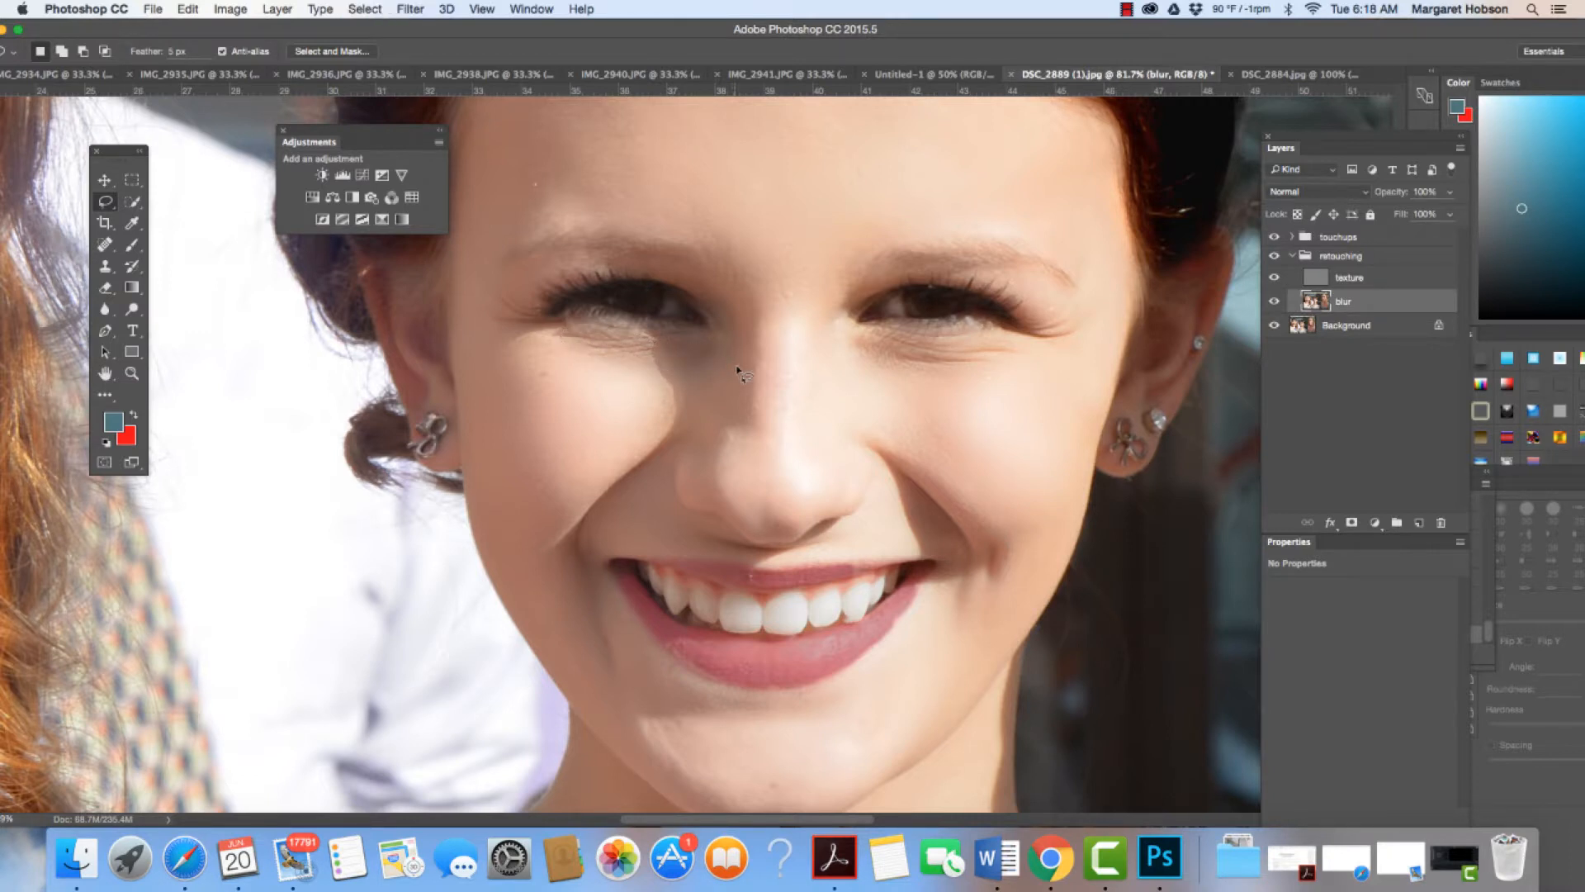
# Step: Compare the middle girl's face before and after by hiding and showing the retouching group
pyautogui.click(1273, 256)
pyautogui.click(1274, 257)
pyautogui.click(1274, 257)
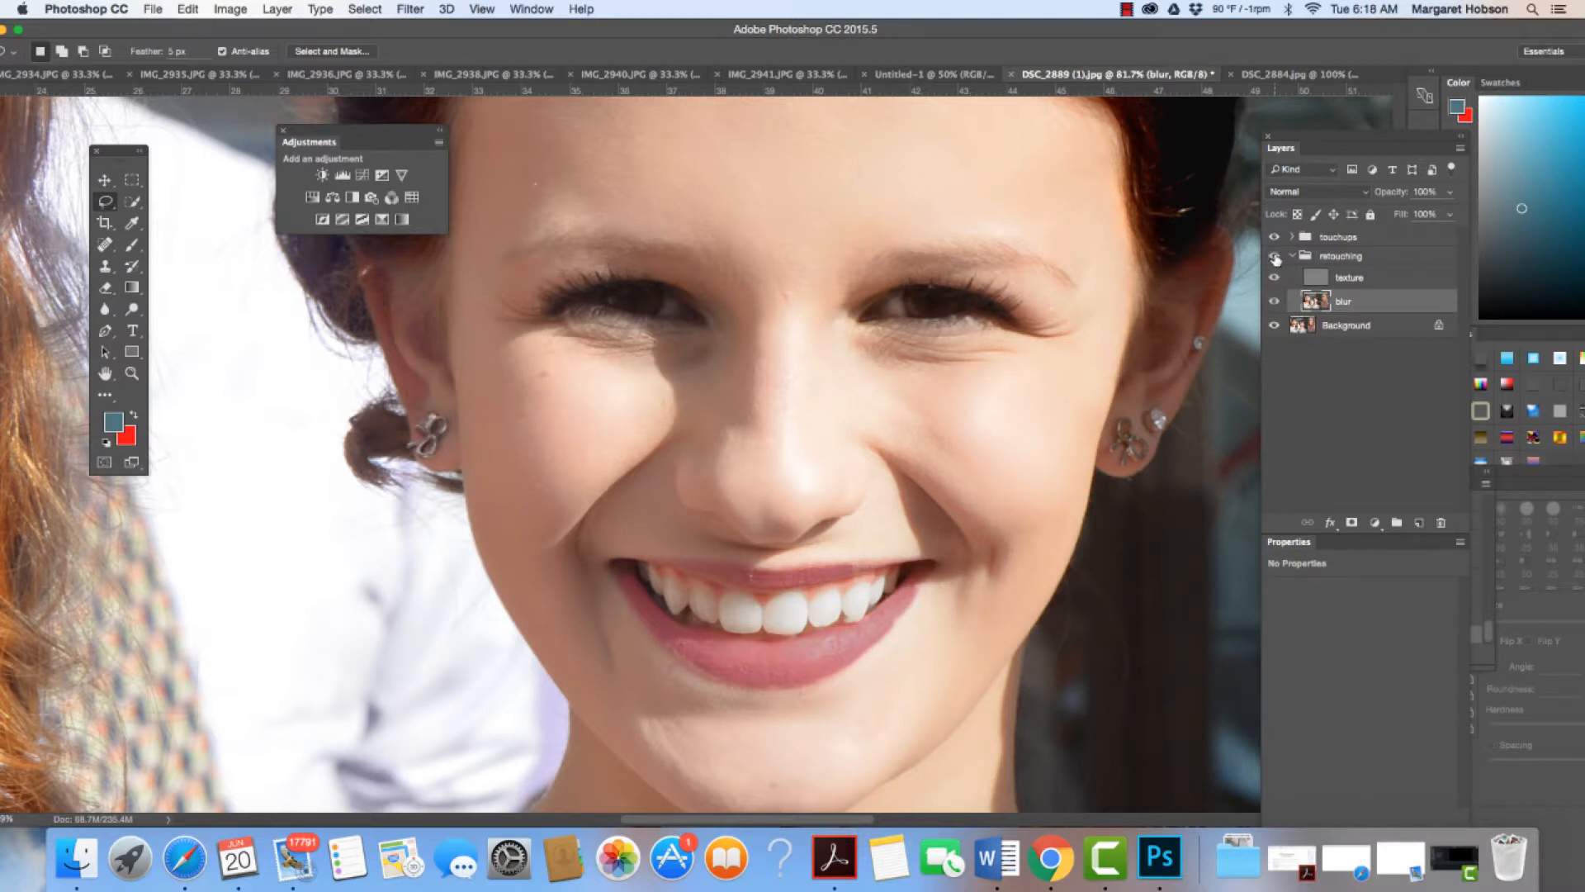
pyautogui.click(1274, 256)
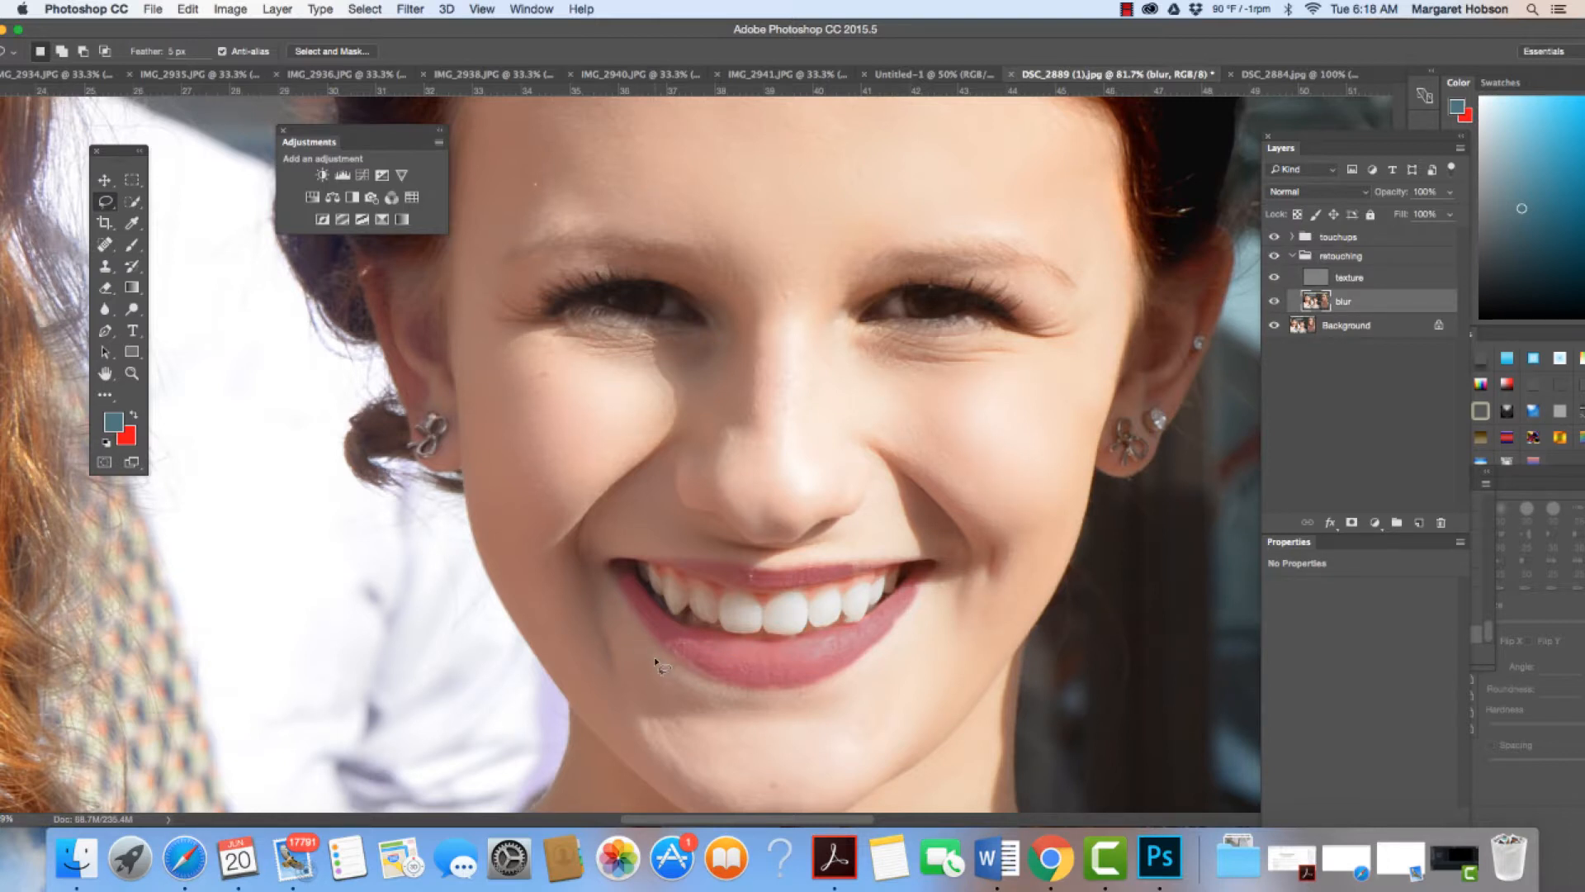
# Step: Lasso the chin and the skin below the lower lip of the girl with the necklace, reapply the last Gaussian Blur, and deselect
pyautogui.press('space')
pyautogui.moveTo(587, 555); pyautogui.dragTo(1155, 596)
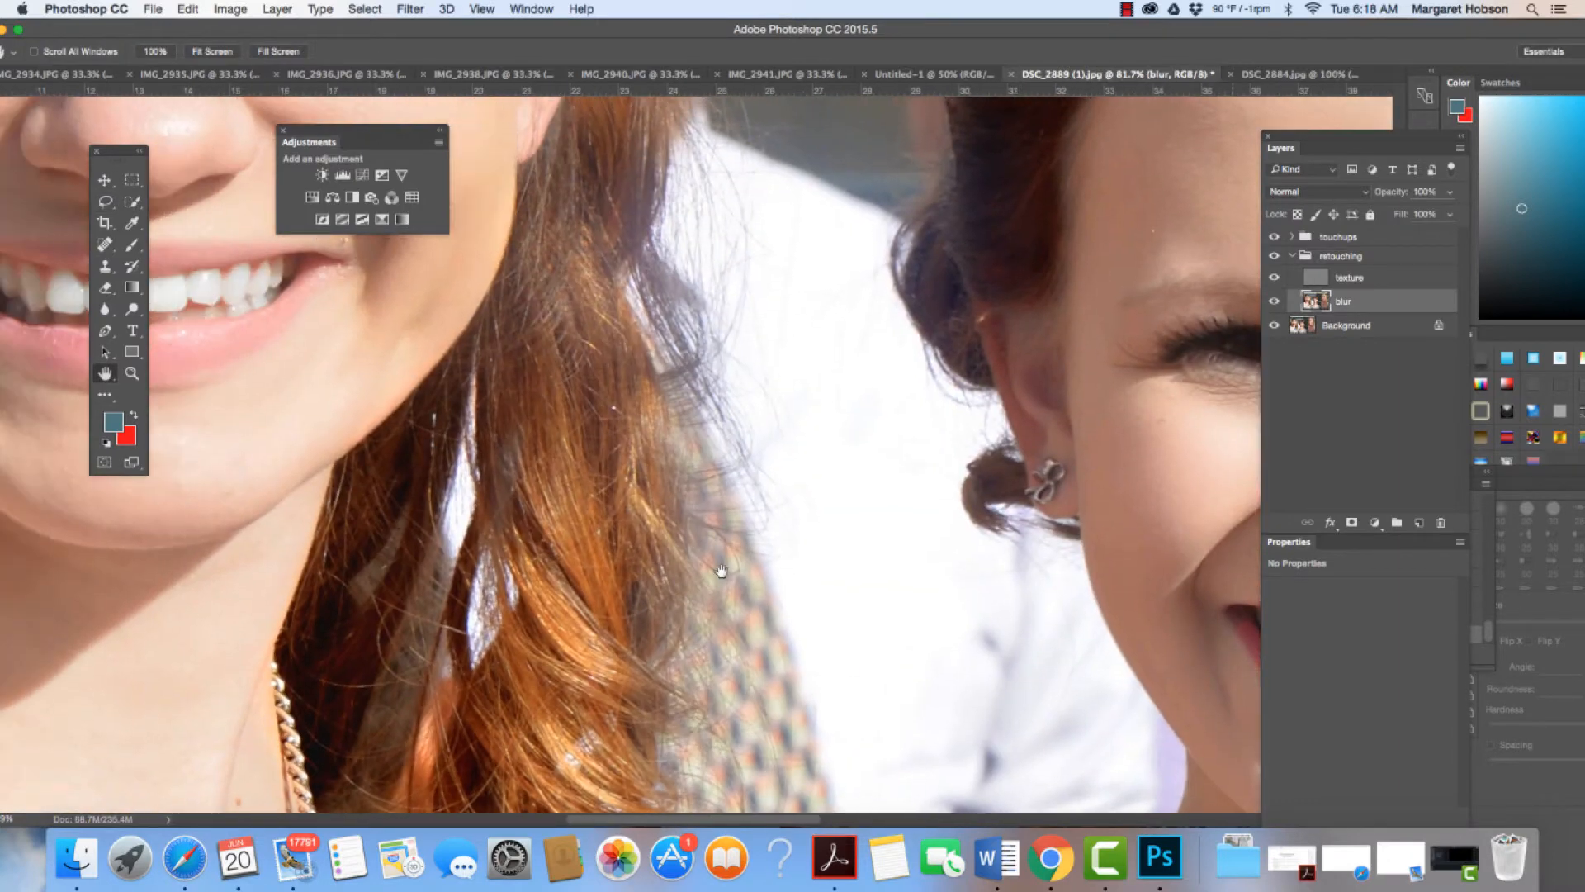
pyautogui.moveTo(722, 570); pyautogui.dragTo(977, 677)
pyautogui.moveTo(648, 497); pyautogui.dragTo(764, 550)
pyautogui.moveTo(925, 623); pyautogui.dragTo(1027, 548)
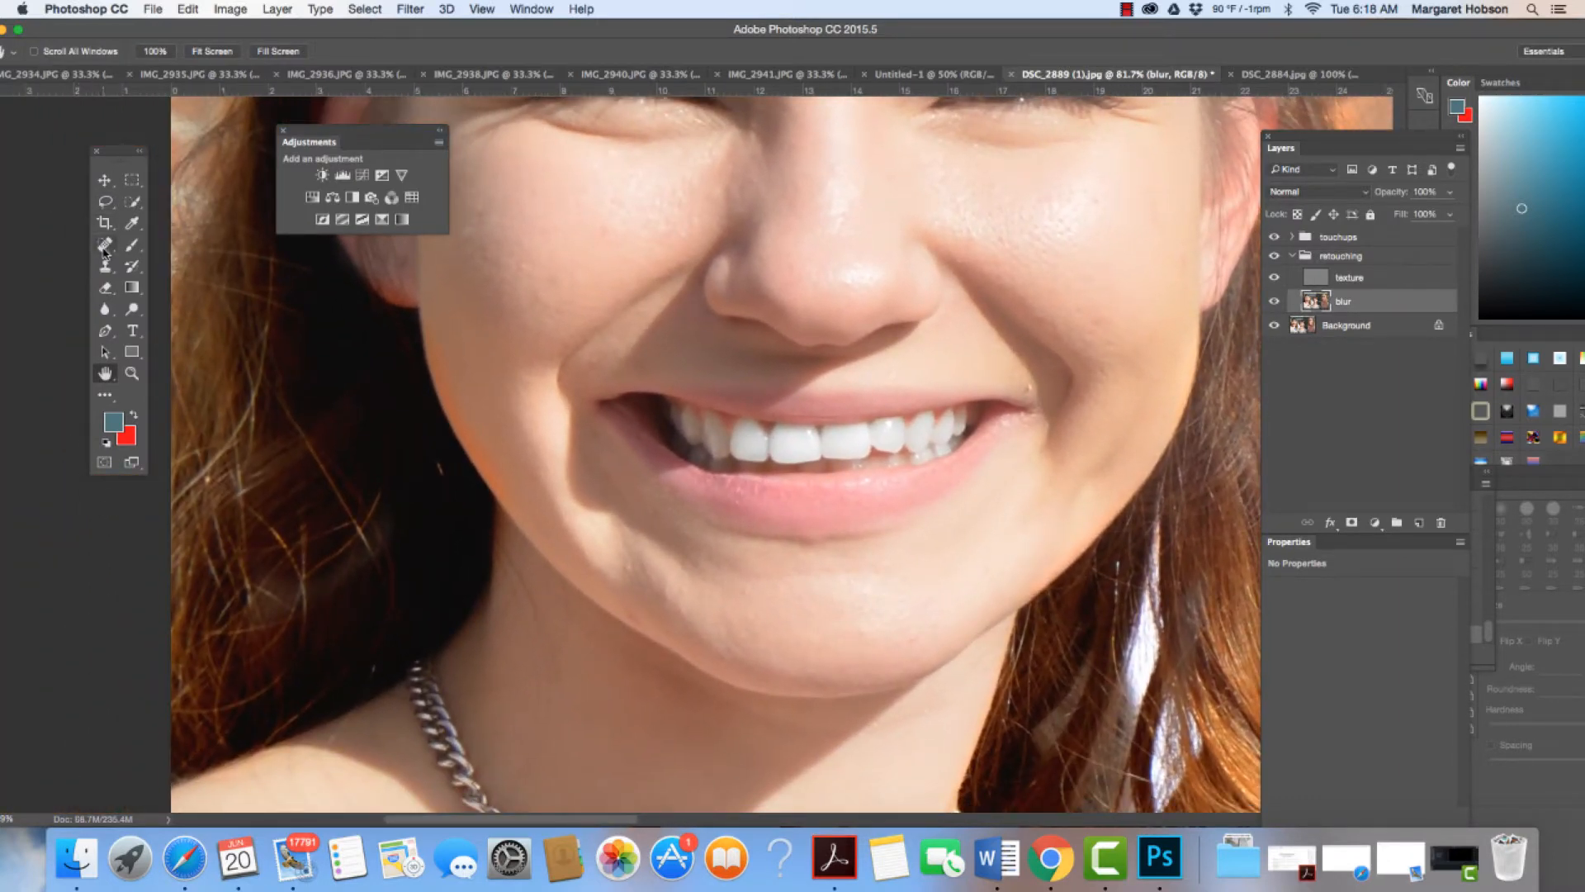
pyautogui.click(105, 200)
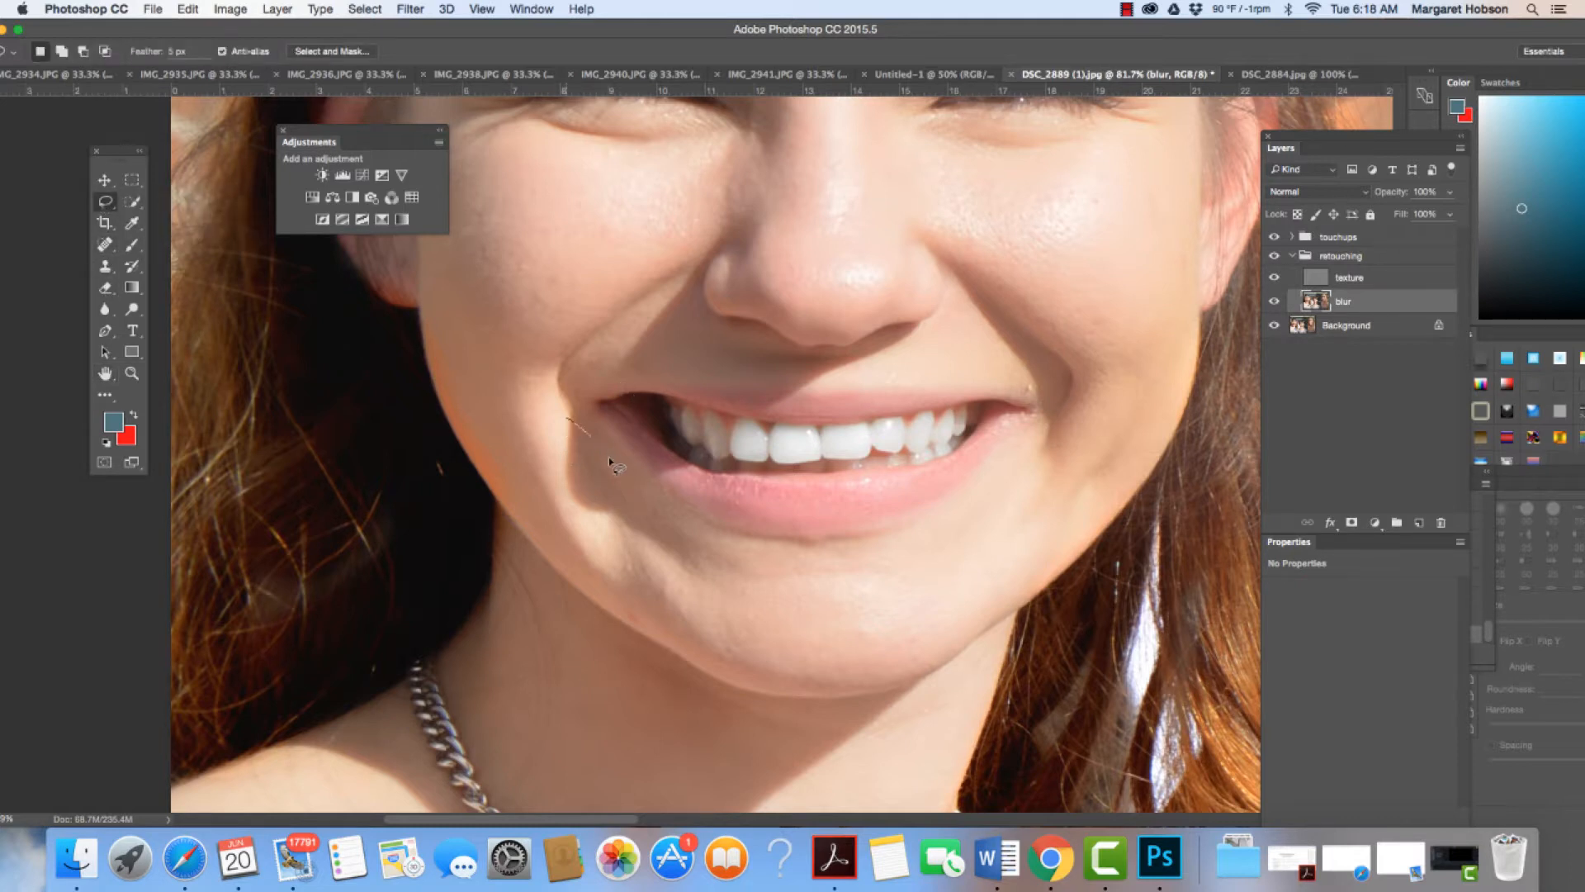
pyautogui.moveTo(608, 458)
pyautogui.mouseDown()
pyautogui.moveTo(690, 533)
pyautogui.moveTo(732, 540)
pyautogui.moveTo(890, 535)
pyautogui.moveTo(1010, 469)
pyautogui.moveTo(1034, 491)
pyautogui.moveTo(1036, 537)
pyautogui.moveTo(973, 628)
pyautogui.moveTo(926, 658)
pyautogui.moveTo(813, 679)
pyautogui.mouseUp()
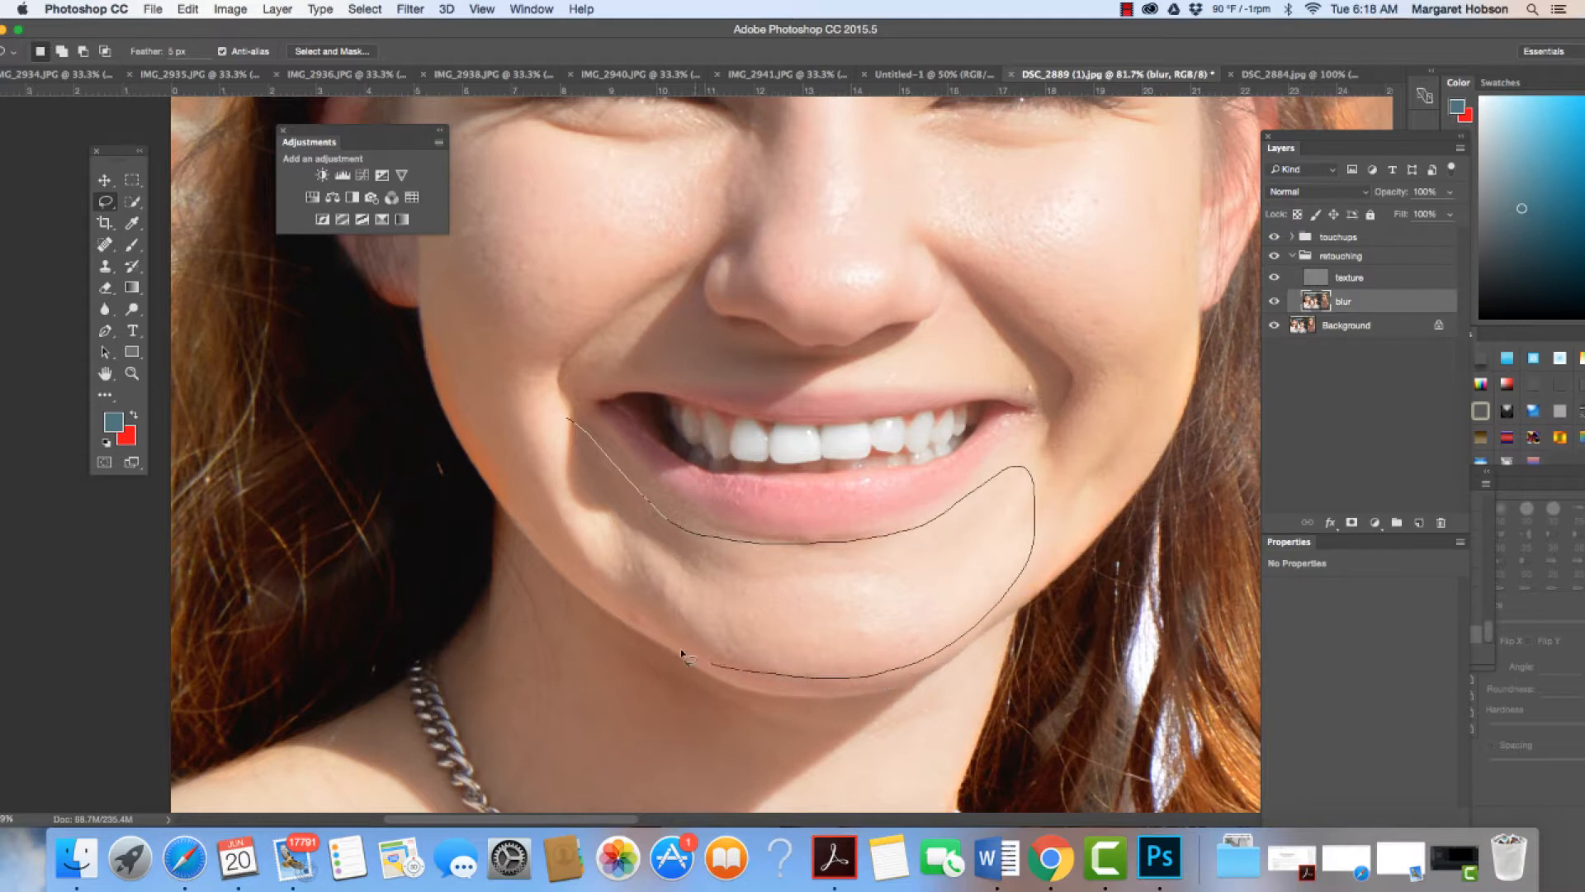
pyautogui.moveTo(608, 591)
pyautogui.mouseDown()
pyautogui.moveTo(545, 528)
pyautogui.moveTo(523, 446)
pyautogui.moveTo(561, 420)
pyautogui.moveTo(578, 428)
pyautogui.mouseUp()
pyautogui.press('super+f')
pyautogui.press('super+d')
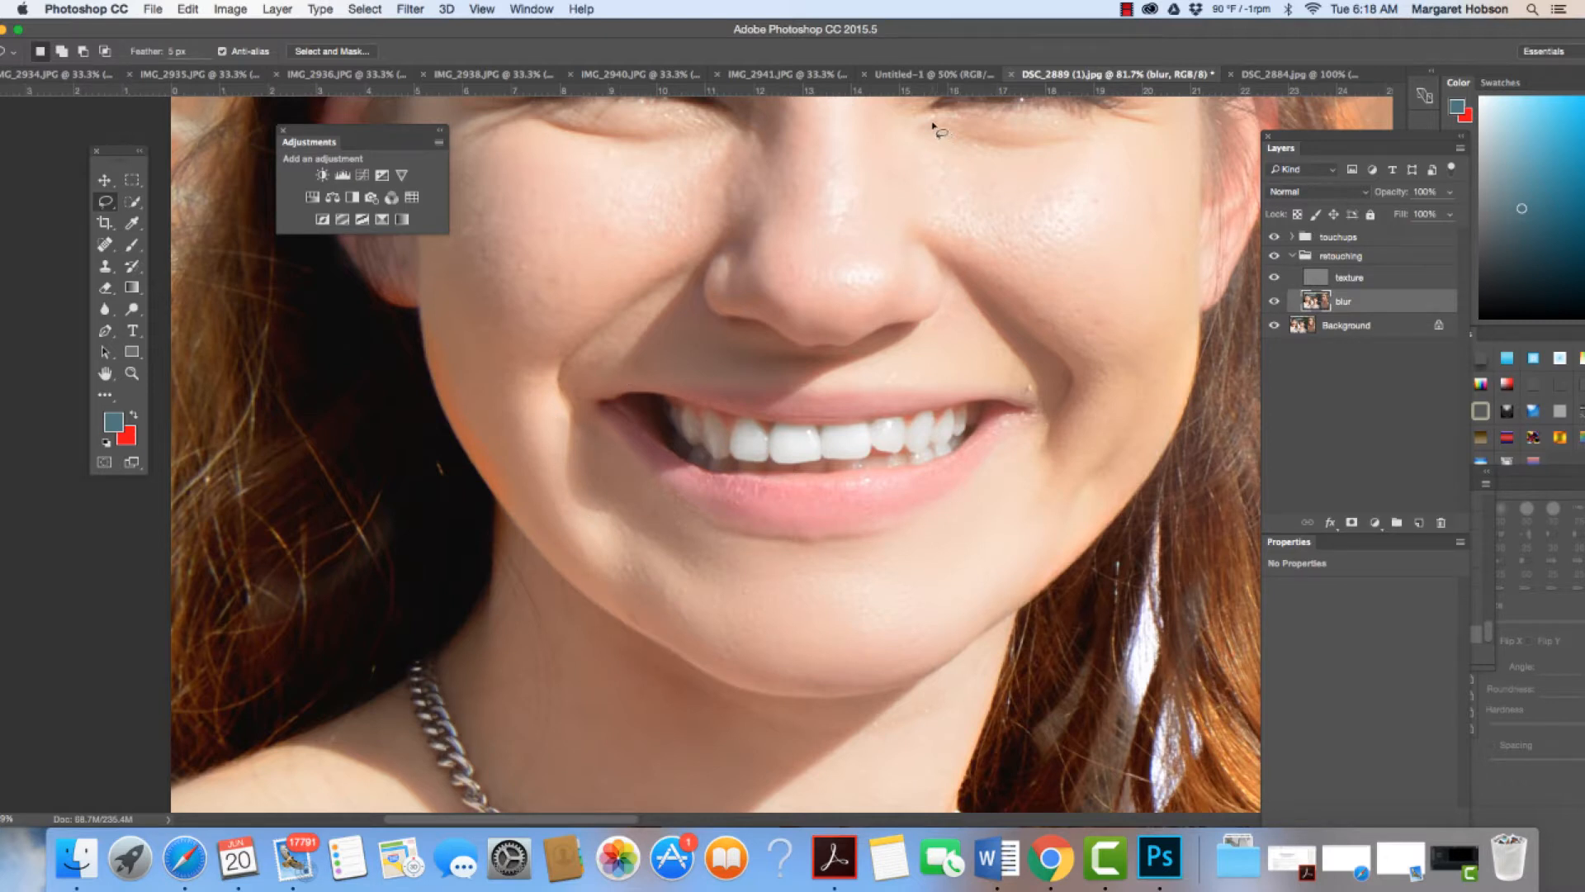
# Step: Lasso her cheek nearest the middle girl from under the eye past the mouth corner, reapply the last Gaussian Blur, and deselect
pyautogui.moveTo(930, 123)
pyautogui.mouseDown()
pyautogui.moveTo(1095, 121)
pyautogui.moveTo(1166, 146)
pyautogui.moveTo(1177, 240)
pyautogui.moveTo(1158, 401)
pyautogui.moveTo(1124, 451)
pyautogui.moveTo(1086, 403)
pyautogui.mouseUp()
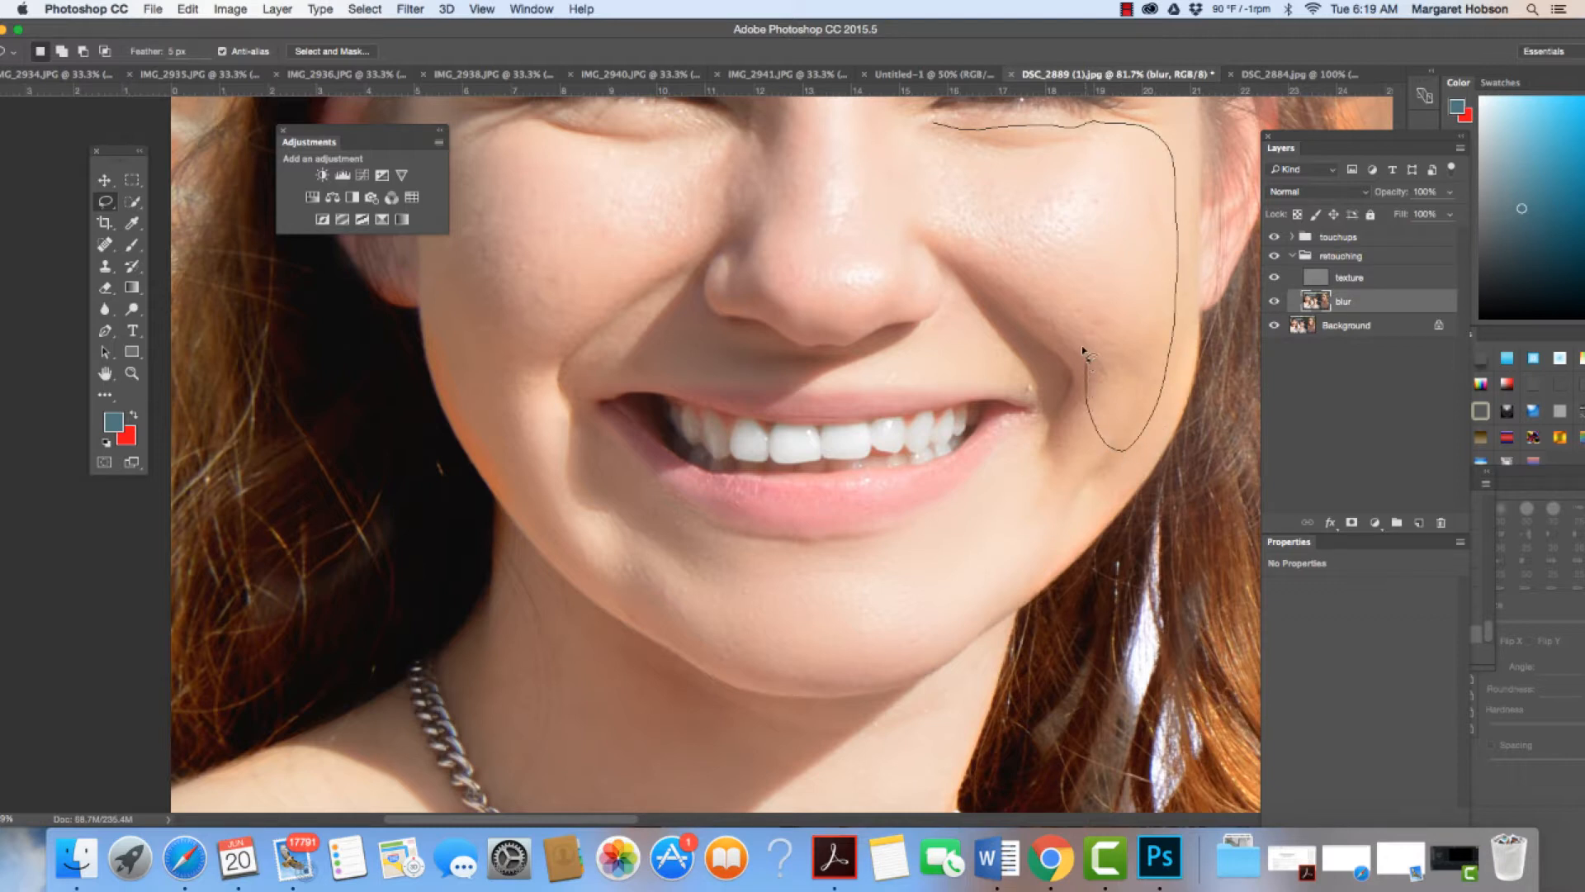
pyautogui.moveTo(1083, 347)
pyautogui.mouseDown()
pyautogui.moveTo(931, 205)
pyautogui.moveTo(914, 137)
pyautogui.moveTo(936, 123)
pyautogui.mouseUp()
pyautogui.press('super+d')
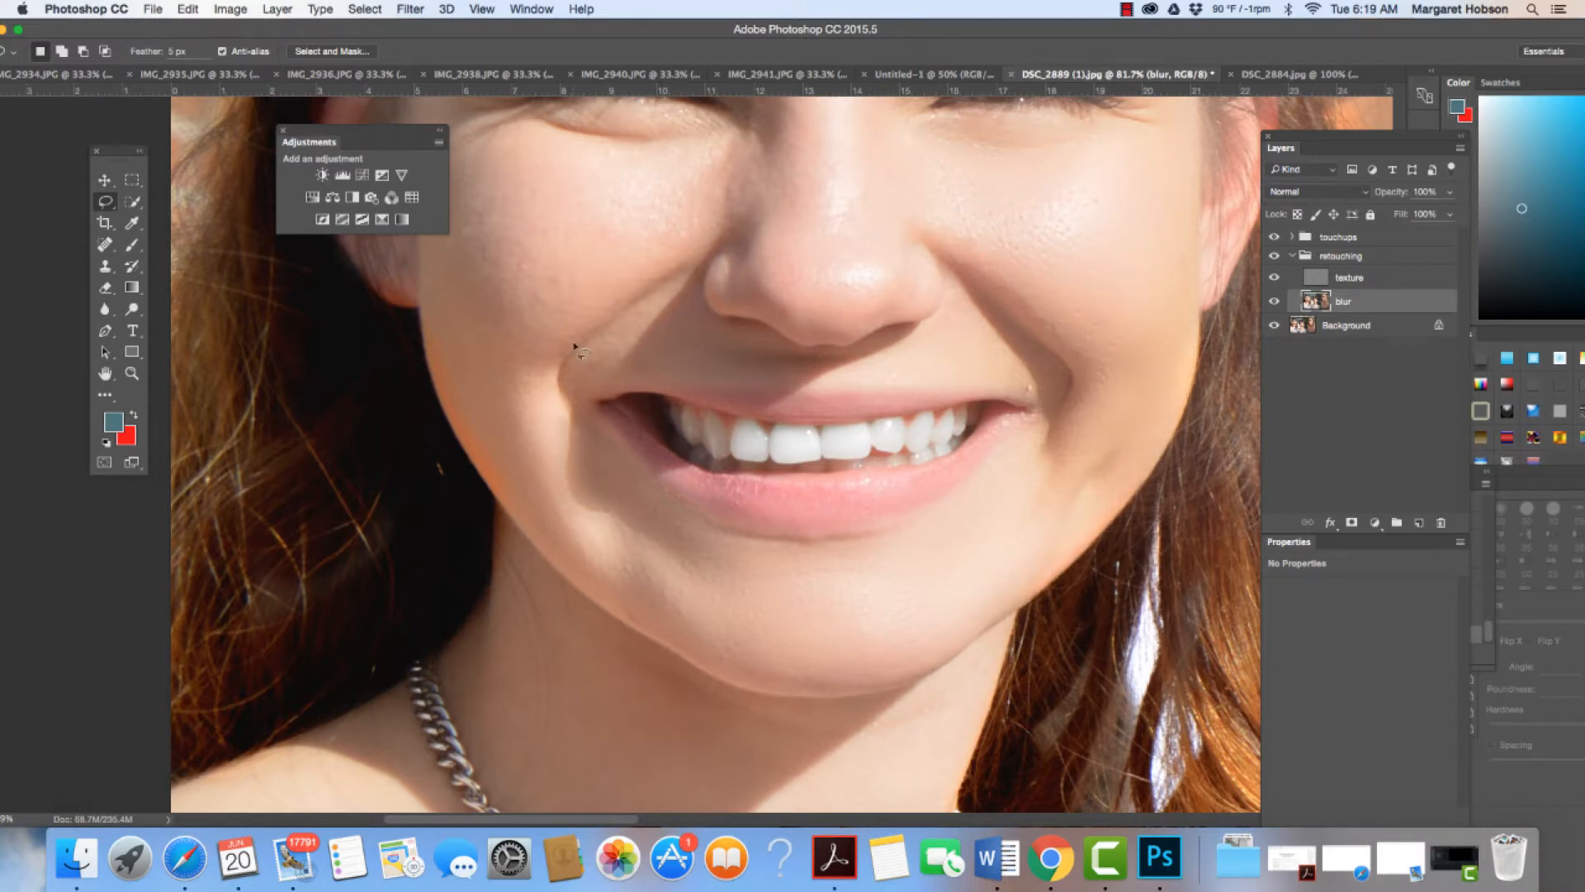
pyautogui.click(407, 10)
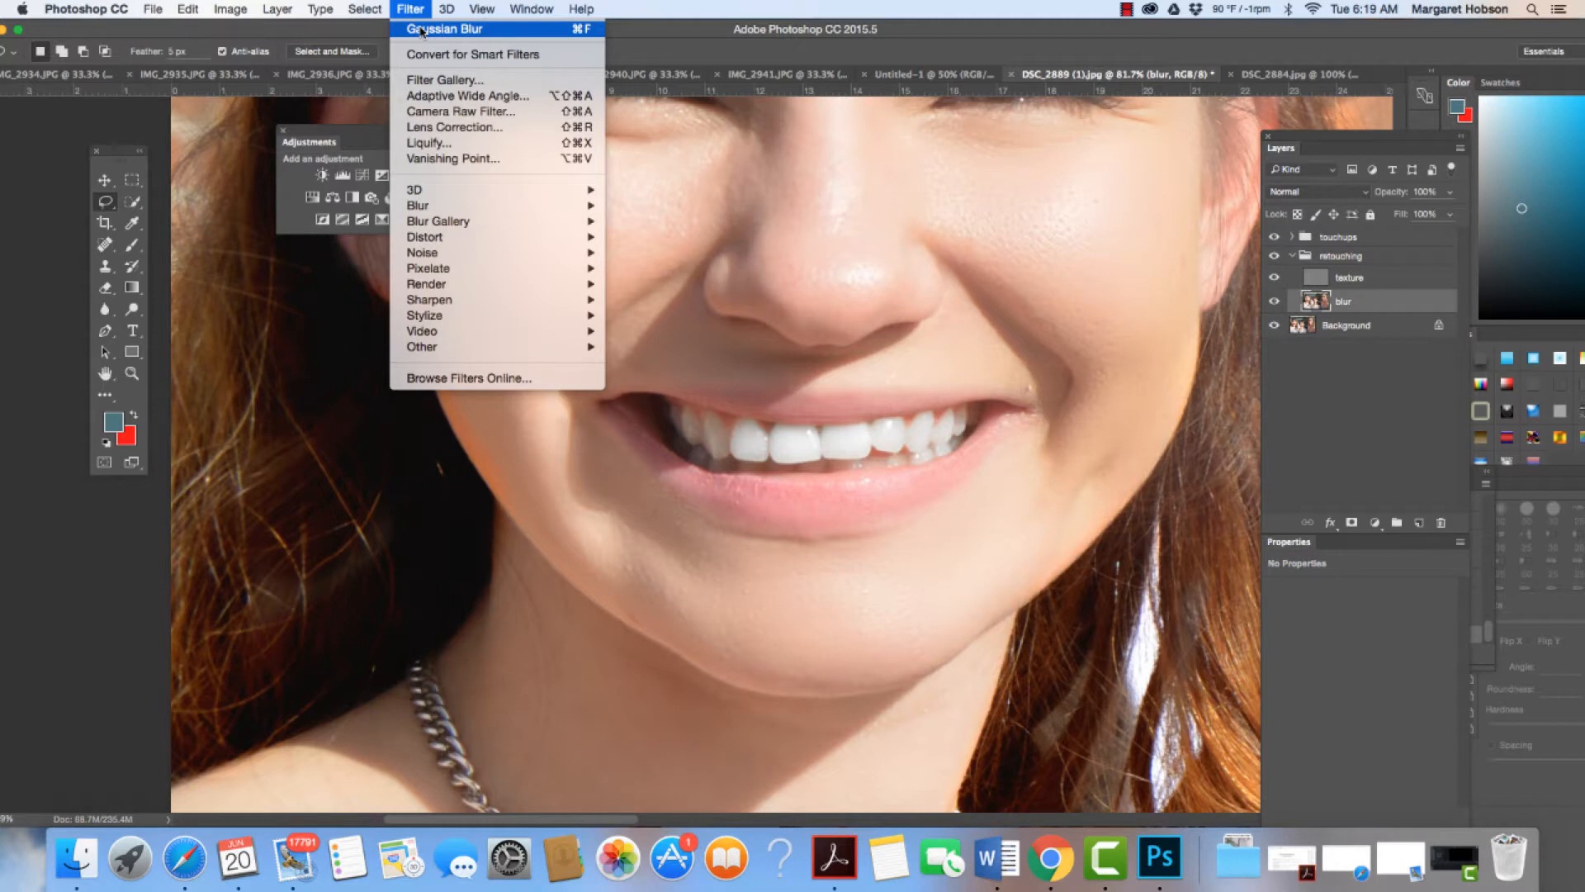
pyautogui.moveTo(382, 14)
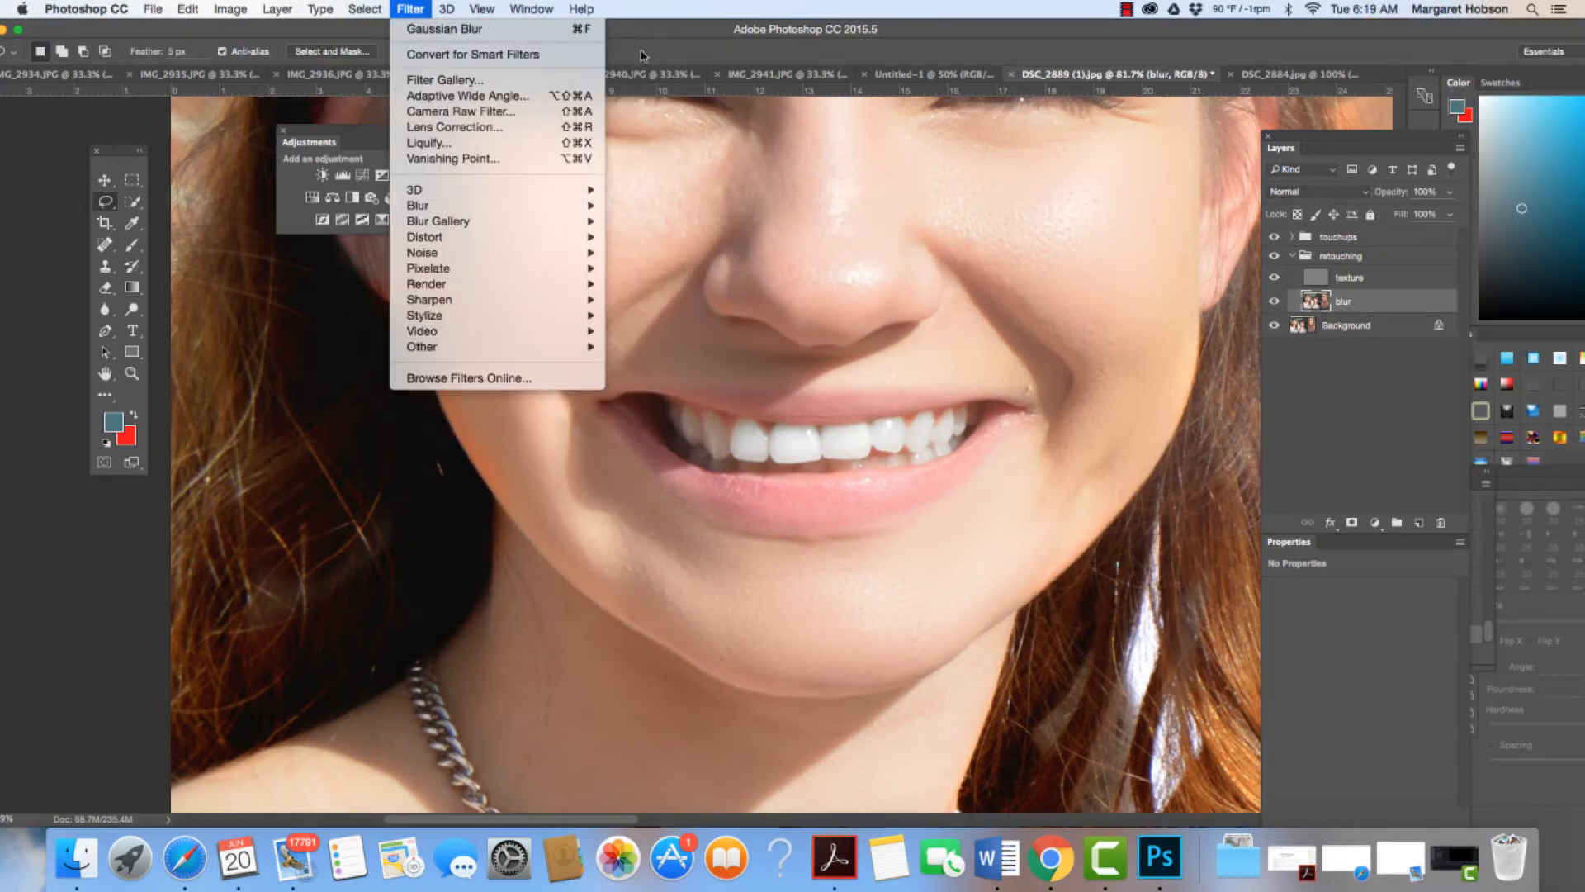
# Step: Lasso the skin around the nose of the girl with the statement necklace, reapply the last Gaussian Blur, and deselect
pyautogui.click(809, 266)
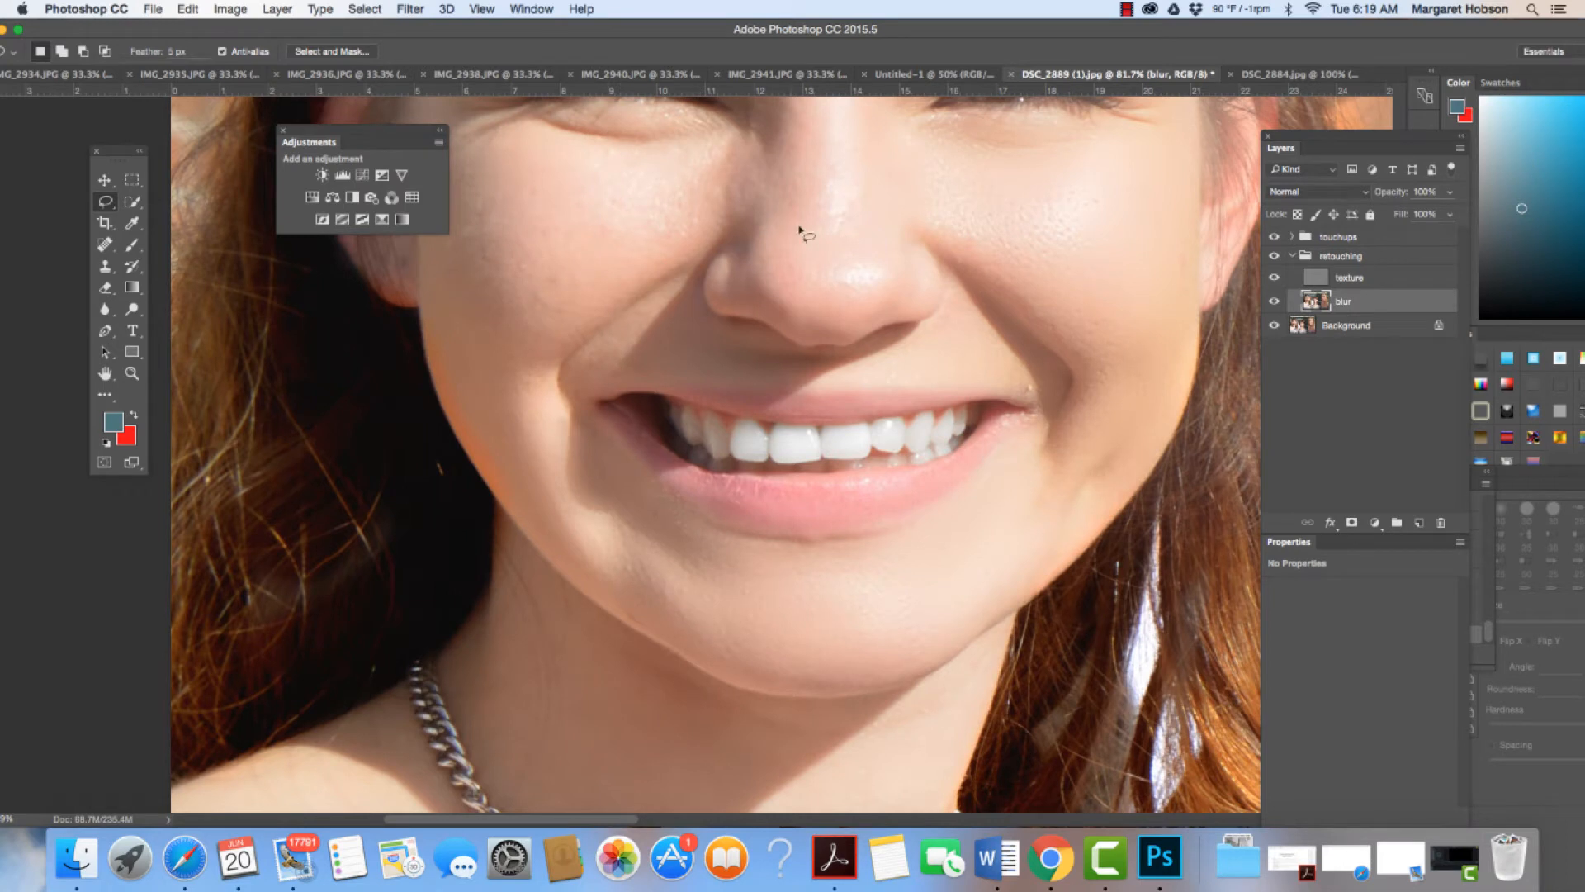
pyautogui.moveTo(911, 275)
pyautogui.mouseDown()
pyautogui.moveTo(862, 309)
pyautogui.moveTo(810, 312)
pyautogui.moveTo(774, 278)
pyautogui.moveTo(787, 113)
pyautogui.moveTo(818, 102)
pyautogui.moveTo(861, 129)
pyautogui.moveTo(910, 282)
pyautogui.mouseUp()
pyautogui.press('super+d')
# Step: Lasso her cheek farthest from the middle girl, from under the eye to the smile line, reapply the last Gaussian Blur, and deselect
pyautogui.press('space')
pyautogui.moveTo(577, 223); pyautogui.dragTo(795, 302)
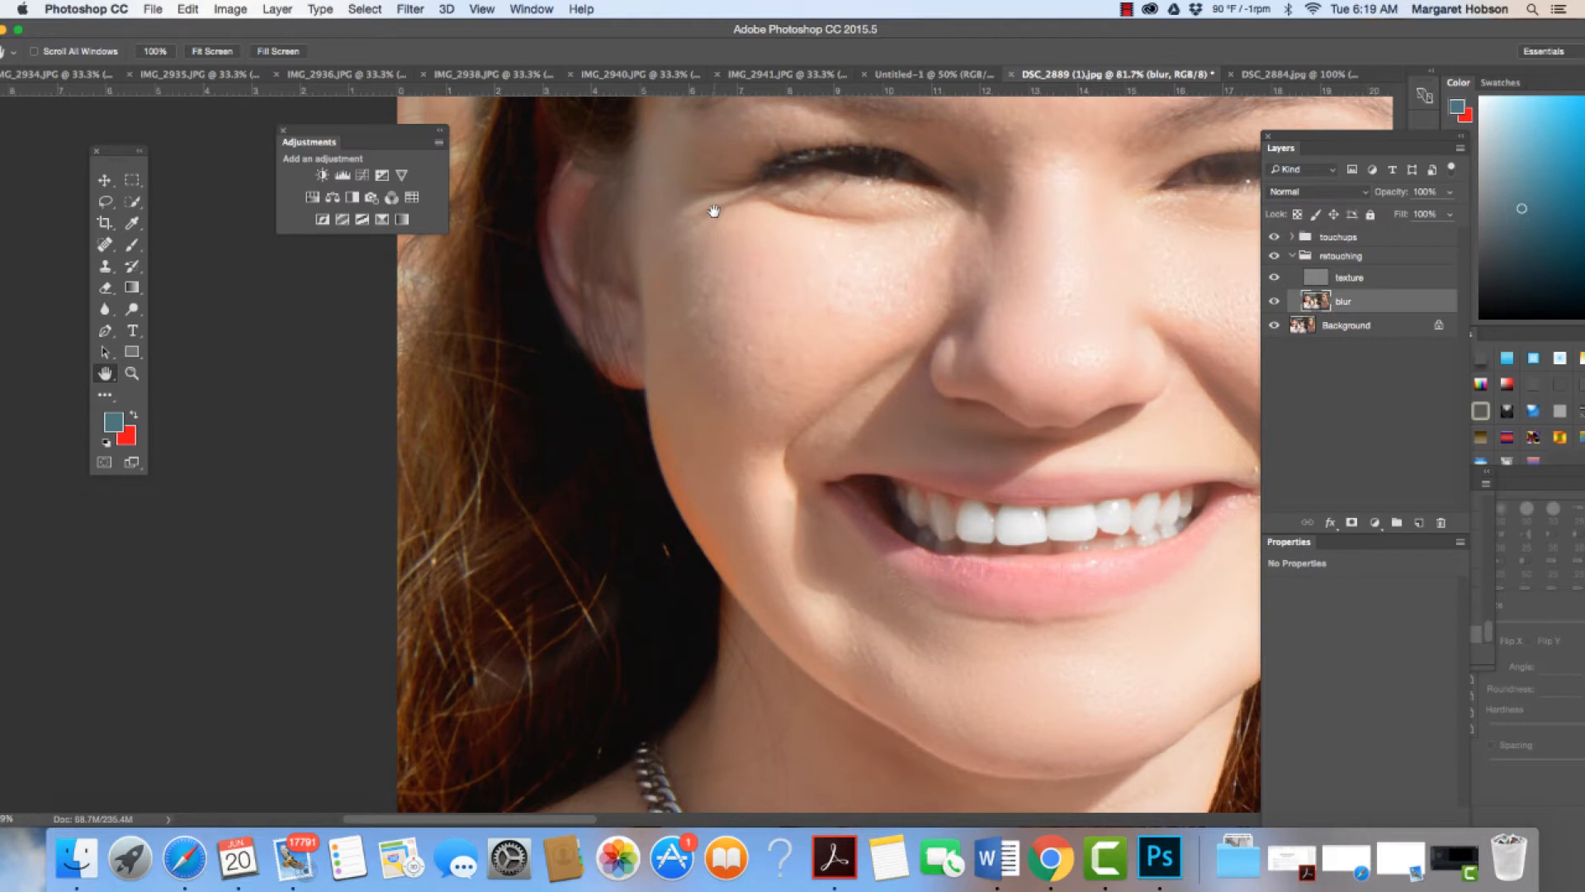
pyautogui.press('l')
pyautogui.moveTo(735, 208)
pyautogui.mouseDown()
pyautogui.moveTo(914, 217)
pyautogui.moveTo(943, 252)
pyautogui.moveTo(877, 345)
pyautogui.moveTo(786, 401)
pyautogui.moveTo(735, 472)
pyautogui.mouseUp()
pyautogui.moveTo(665, 332)
pyautogui.mouseDown()
pyautogui.moveTo(670, 221)
pyautogui.moveTo(690, 198)
pyautogui.moveTo(715, 203)
pyautogui.mouseUp()
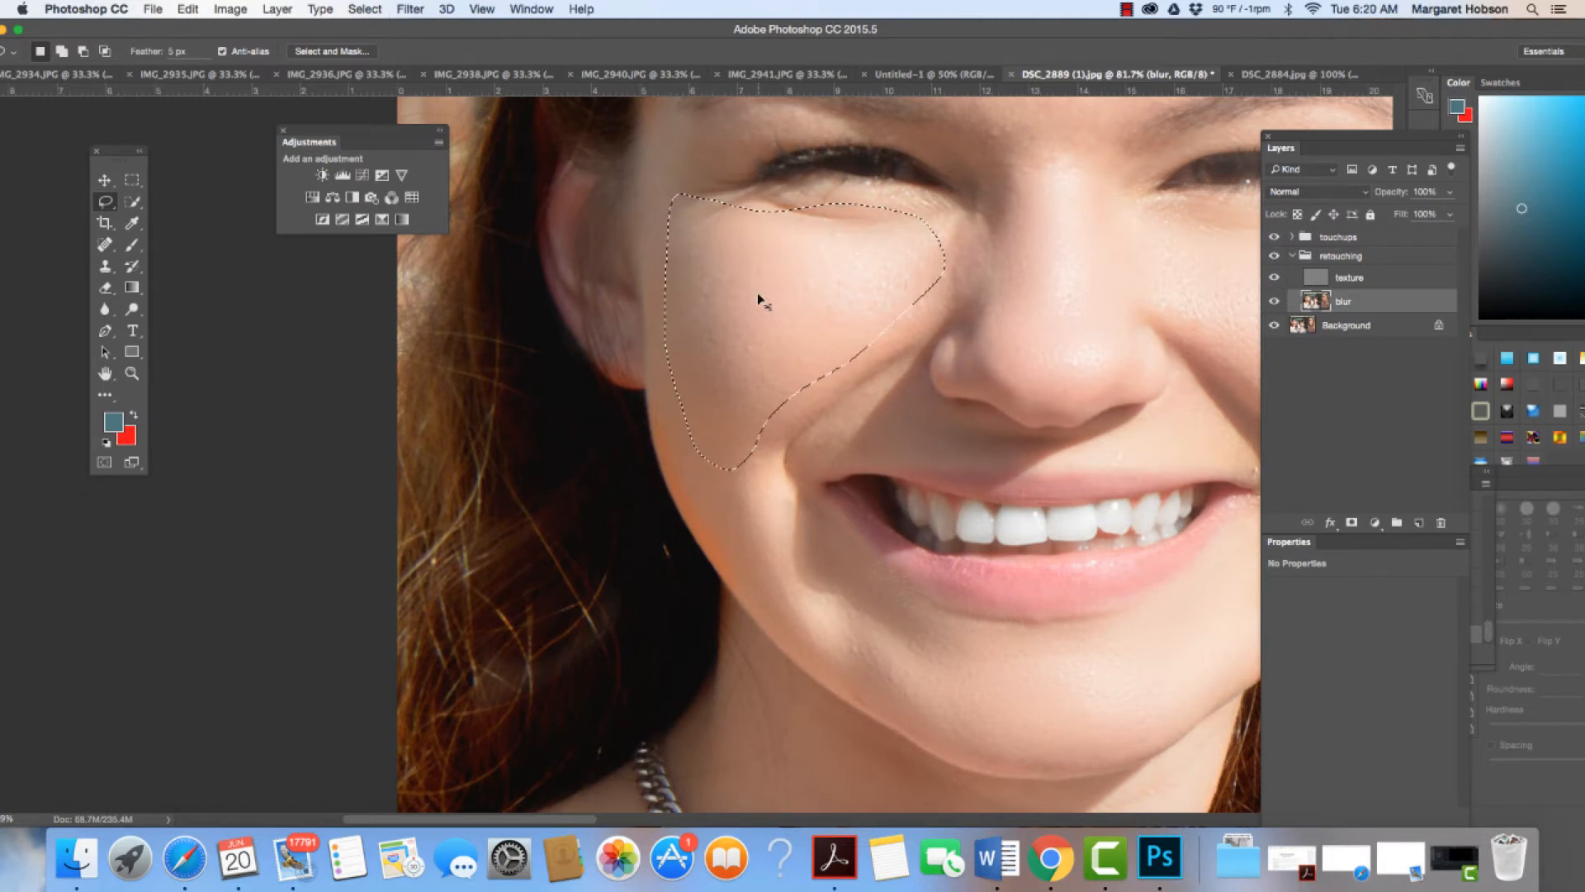
pyautogui.press('super+d')
# Step: Lasso the skin between her eyebrows down to the bridge of the nose, reapply the last Gaussian Blur, and deselect
pyautogui.press('h')
pyautogui.moveTo(873, 311); pyautogui.dragTo(696, 619)
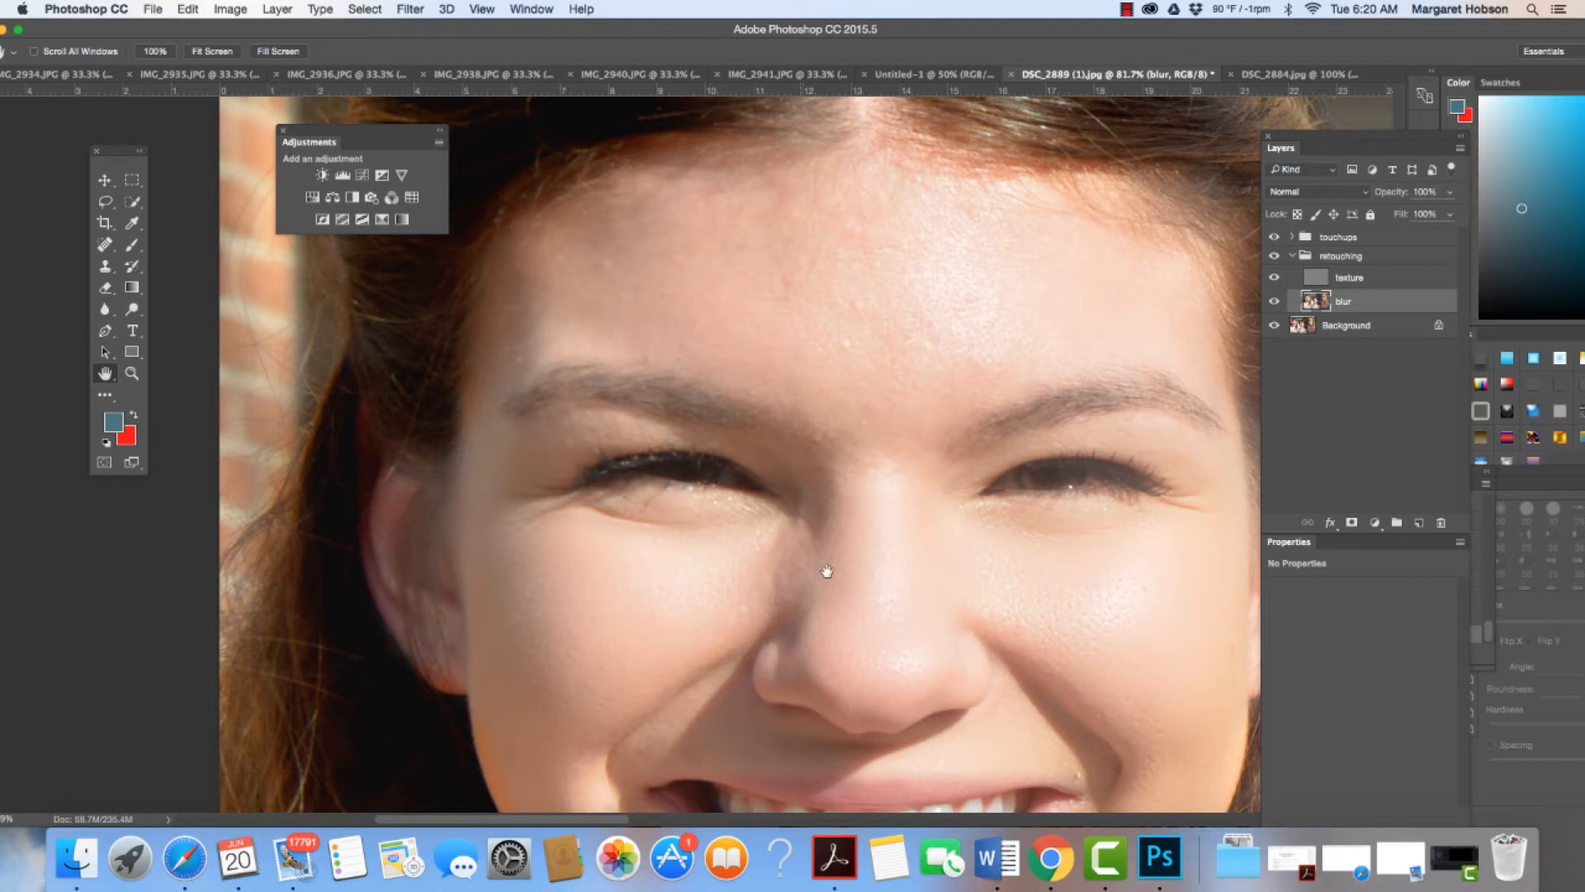
pyautogui.press('l')
pyautogui.moveTo(817, 375)
pyautogui.mouseDown()
pyautogui.moveTo(839, 332)
pyautogui.moveTo(905, 335)
pyautogui.moveTo(929, 370)
pyautogui.moveTo(931, 501)
pyautogui.moveTo(893, 522)
pyautogui.moveTo(832, 498)
pyautogui.moveTo(803, 435)
pyautogui.moveTo(817, 361)
pyautogui.mouseUp()
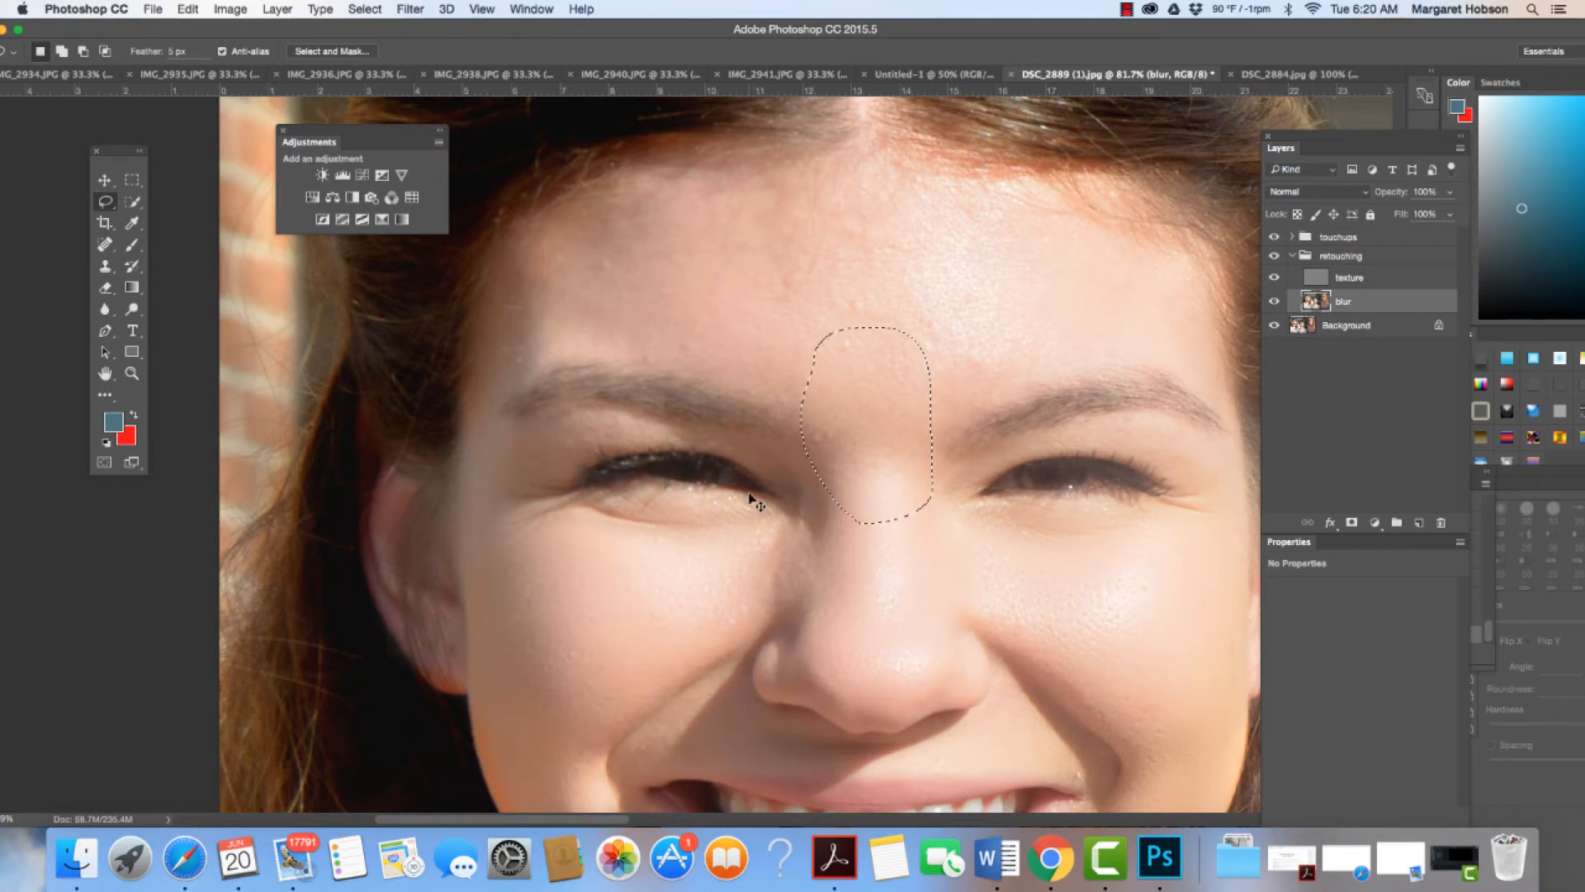
pyautogui.press('super+l')
pyautogui.click(1387, 275)
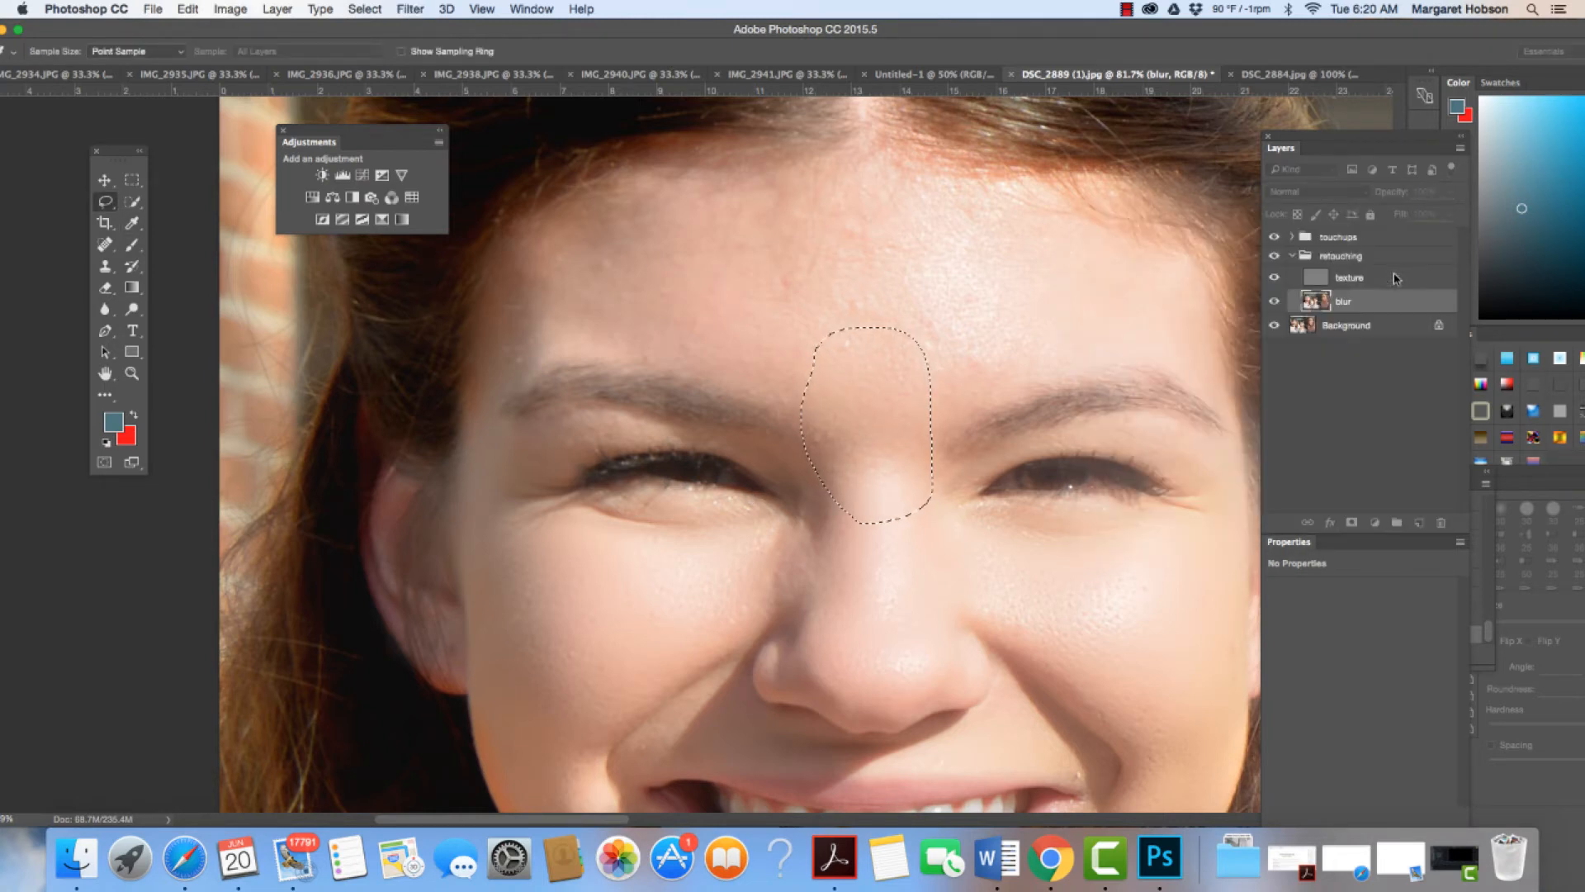
pyautogui.press('super+d')
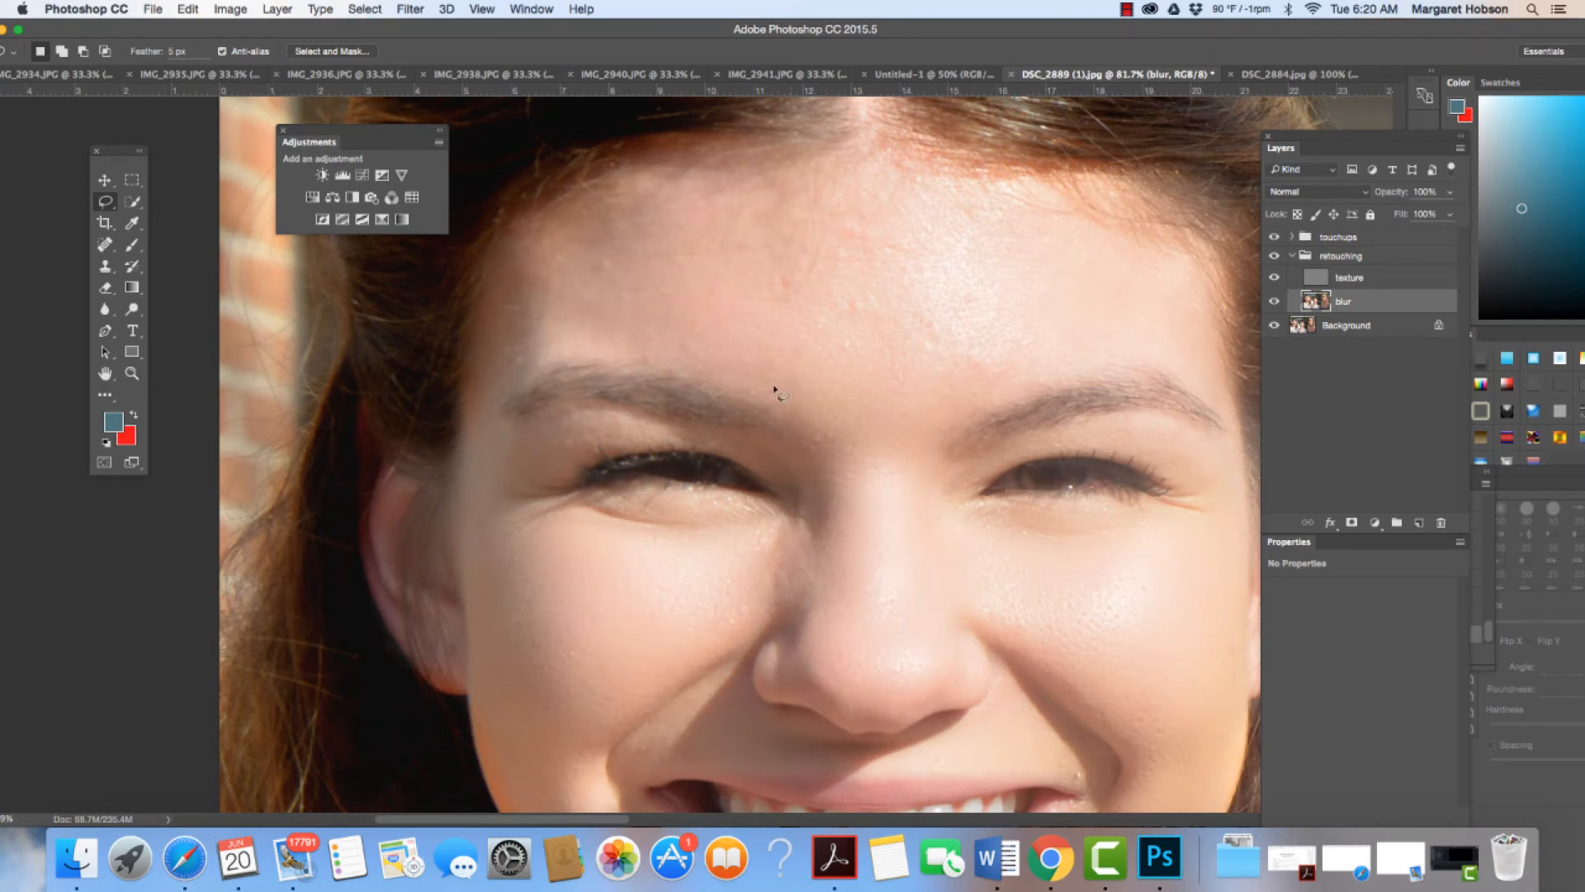
# Step: Lasso her forehead above the eyebrows, smooth it with the last Gaussian Blur, and deselect
pyautogui.moveTo(594, 348)
pyautogui.mouseDown()
pyautogui.moveTo(894, 381)
pyautogui.moveTo(1188, 344)
pyautogui.moveTo(1160, 283)
pyautogui.moveTo(1121, 259)
pyautogui.moveTo(922, 207)
pyautogui.moveTo(730, 189)
pyautogui.mouseUp()
pyautogui.moveTo(575, 232)
pyautogui.mouseDown()
pyautogui.moveTo(514, 276)
pyautogui.moveTo(491, 321)
pyautogui.moveTo(498, 365)
pyautogui.moveTo(570, 352)
pyautogui.mouseUp()
pyautogui.press('super+d')
pyautogui.scroll(-3, 824, 321)
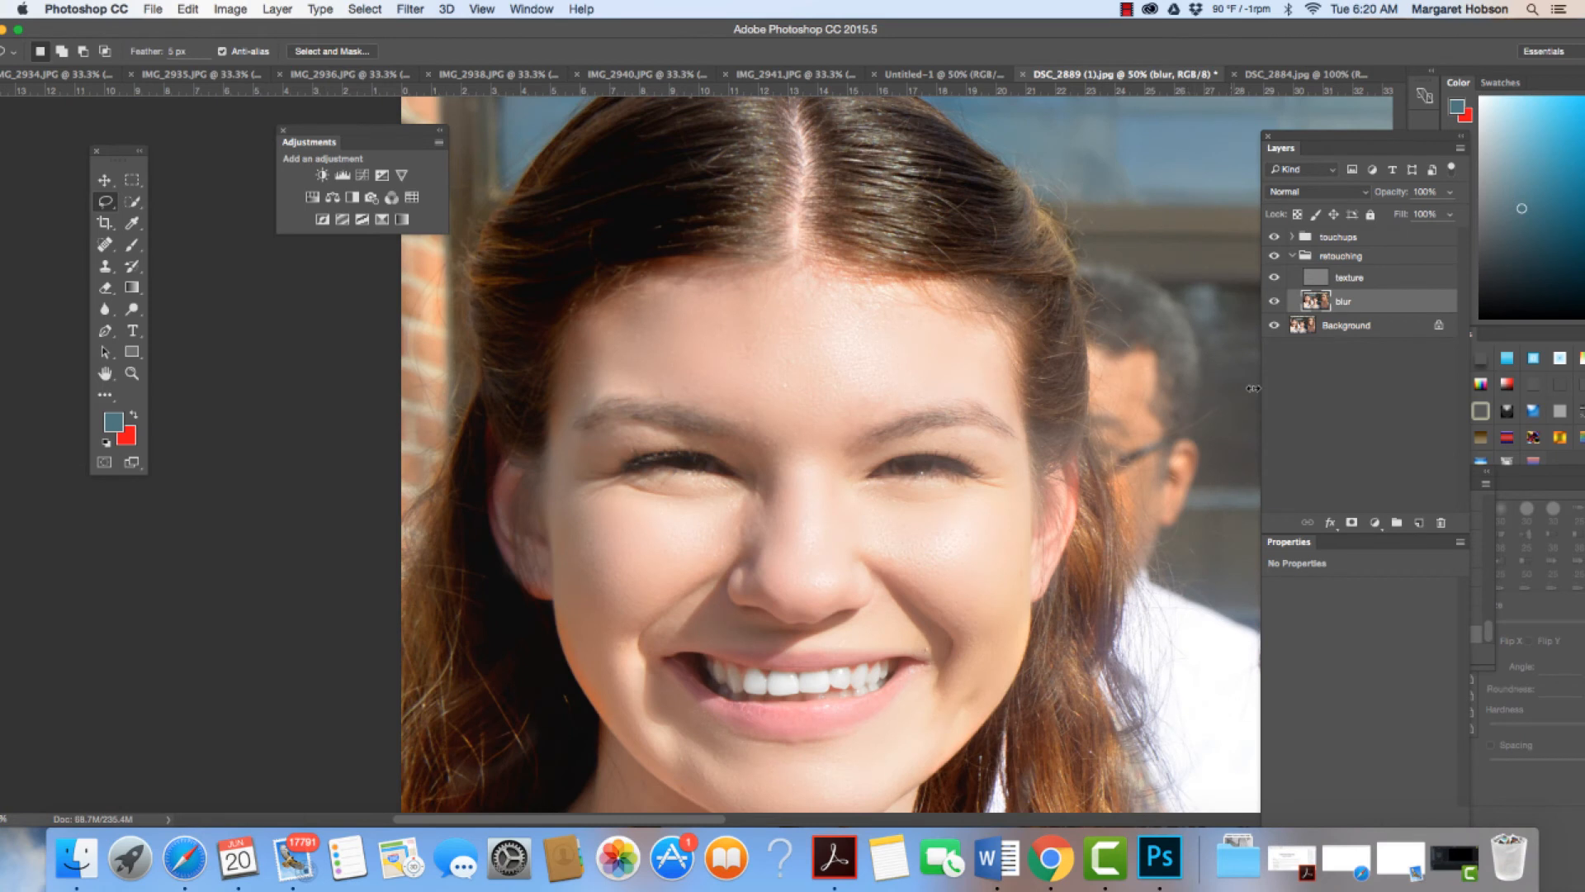
# Step: Compare her whole face before and after by repeatedly hiding and showing the retouching group
pyautogui.click(1273, 259)
pyautogui.click(1272, 260)
pyautogui.click(1273, 259)
pyautogui.click(1273, 258)
pyautogui.click(1273, 258)
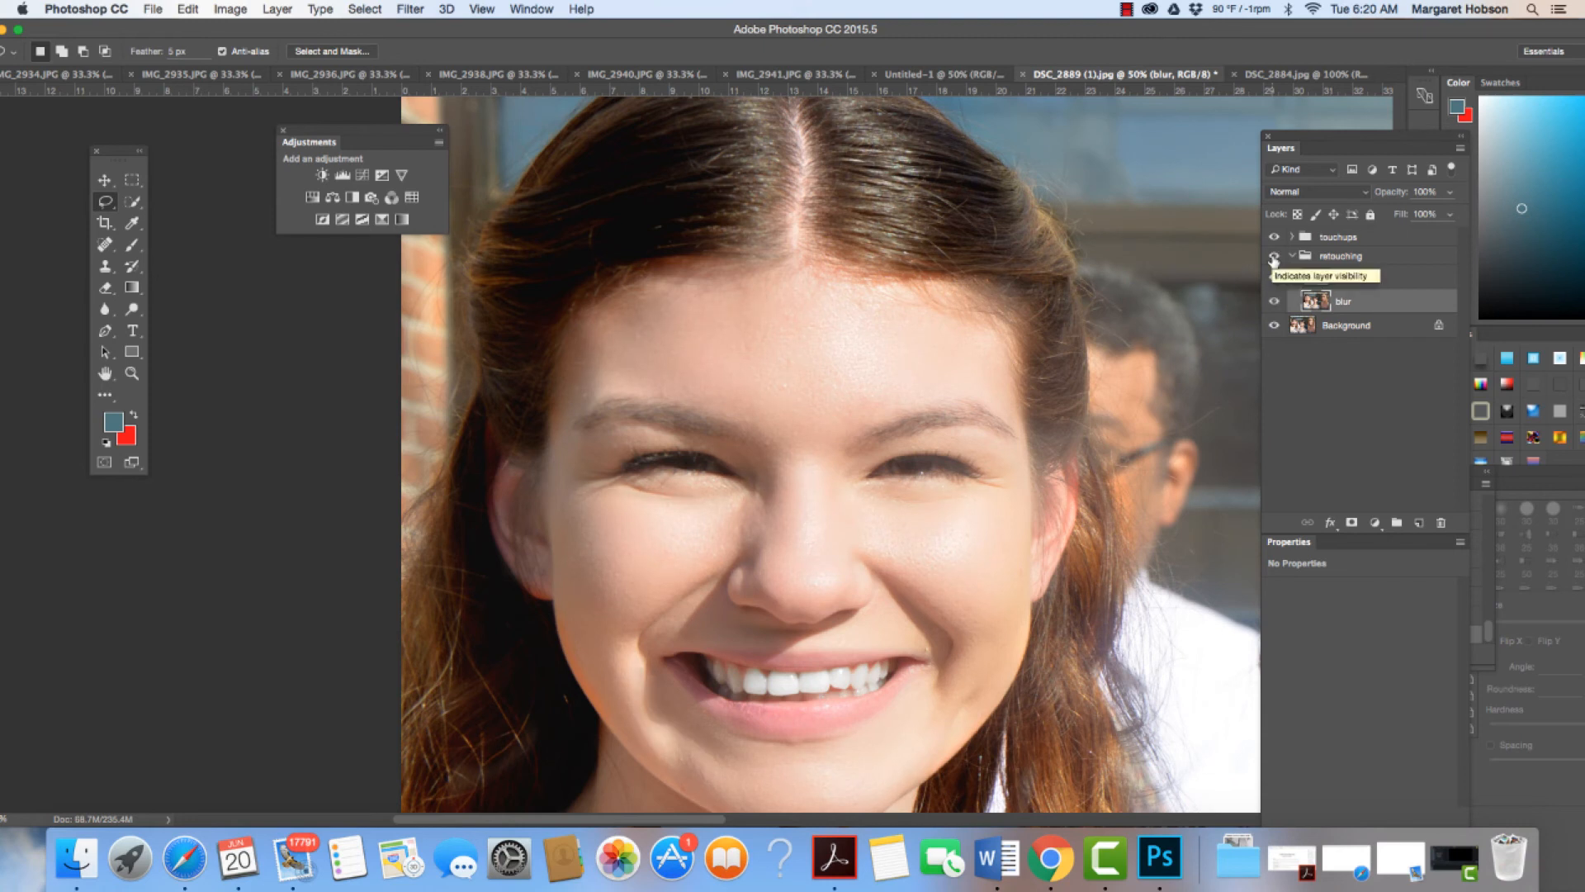
pyautogui.click(1273, 258)
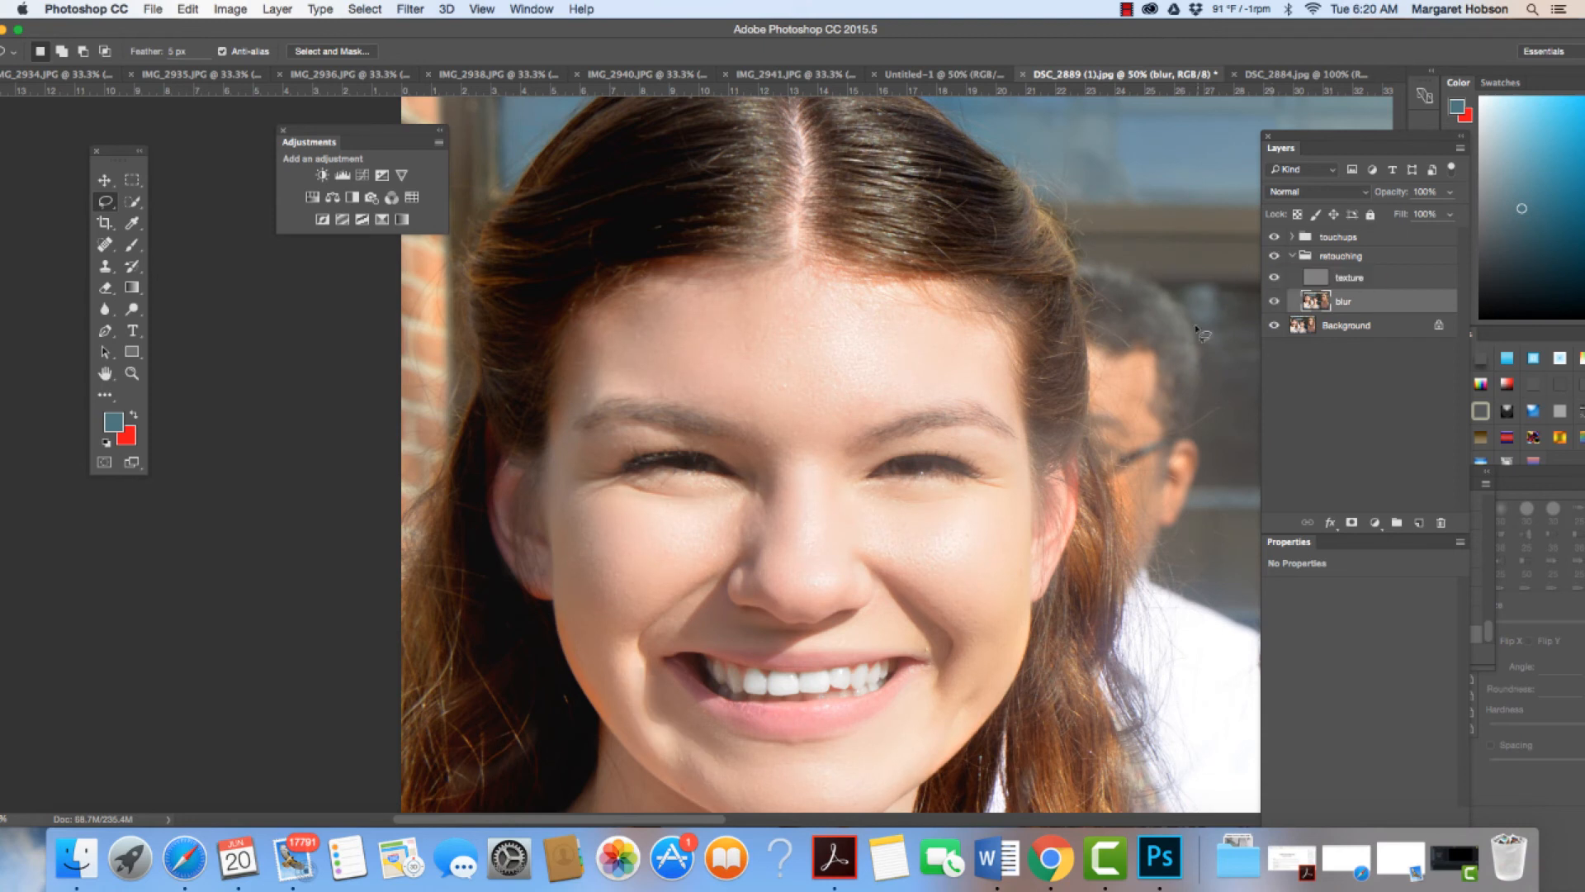
# Step: Compare the middle girl's face with and without the retouching group, leaving the group visible
pyautogui.press('h')
pyautogui.hscroll(6, 826, 479)
pyautogui.scroll(-3, 825, 479)
pyautogui.hscroll(5, 876, 513)
pyautogui.scroll(-4, 877, 513)
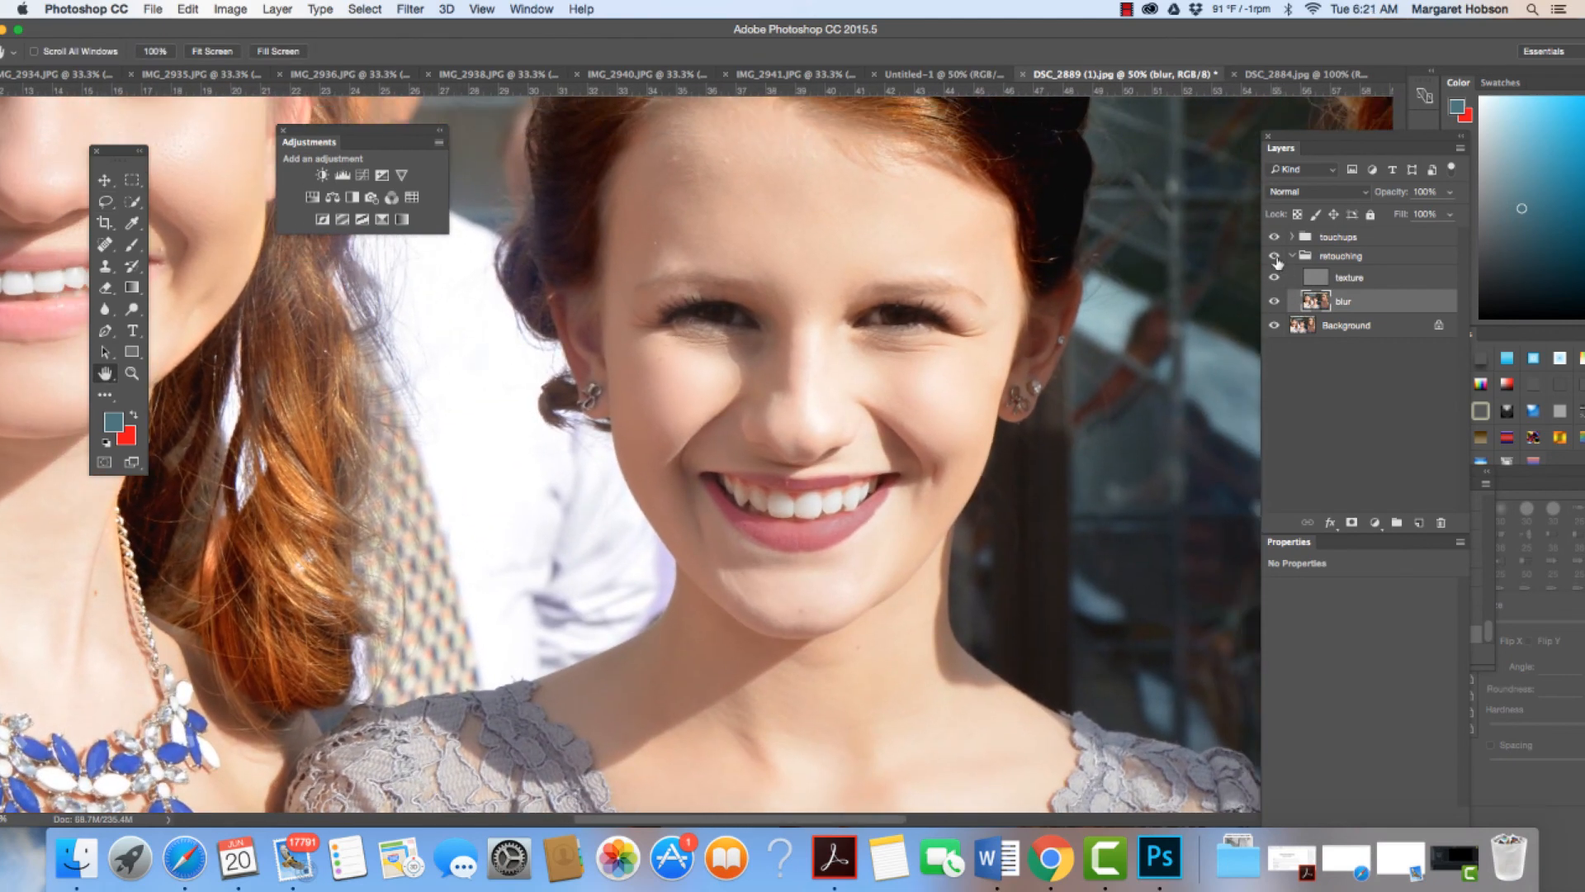
pyautogui.click(1275, 259)
pyautogui.click(1275, 258)
pyautogui.click(1275, 259)
pyautogui.click(1276, 258)
# Step: Check the third girl's face, beyond the middle girl, before and after by hiding and showing the retouching group
pyautogui.moveTo(905, 384); pyautogui.dragTo(495, 420)
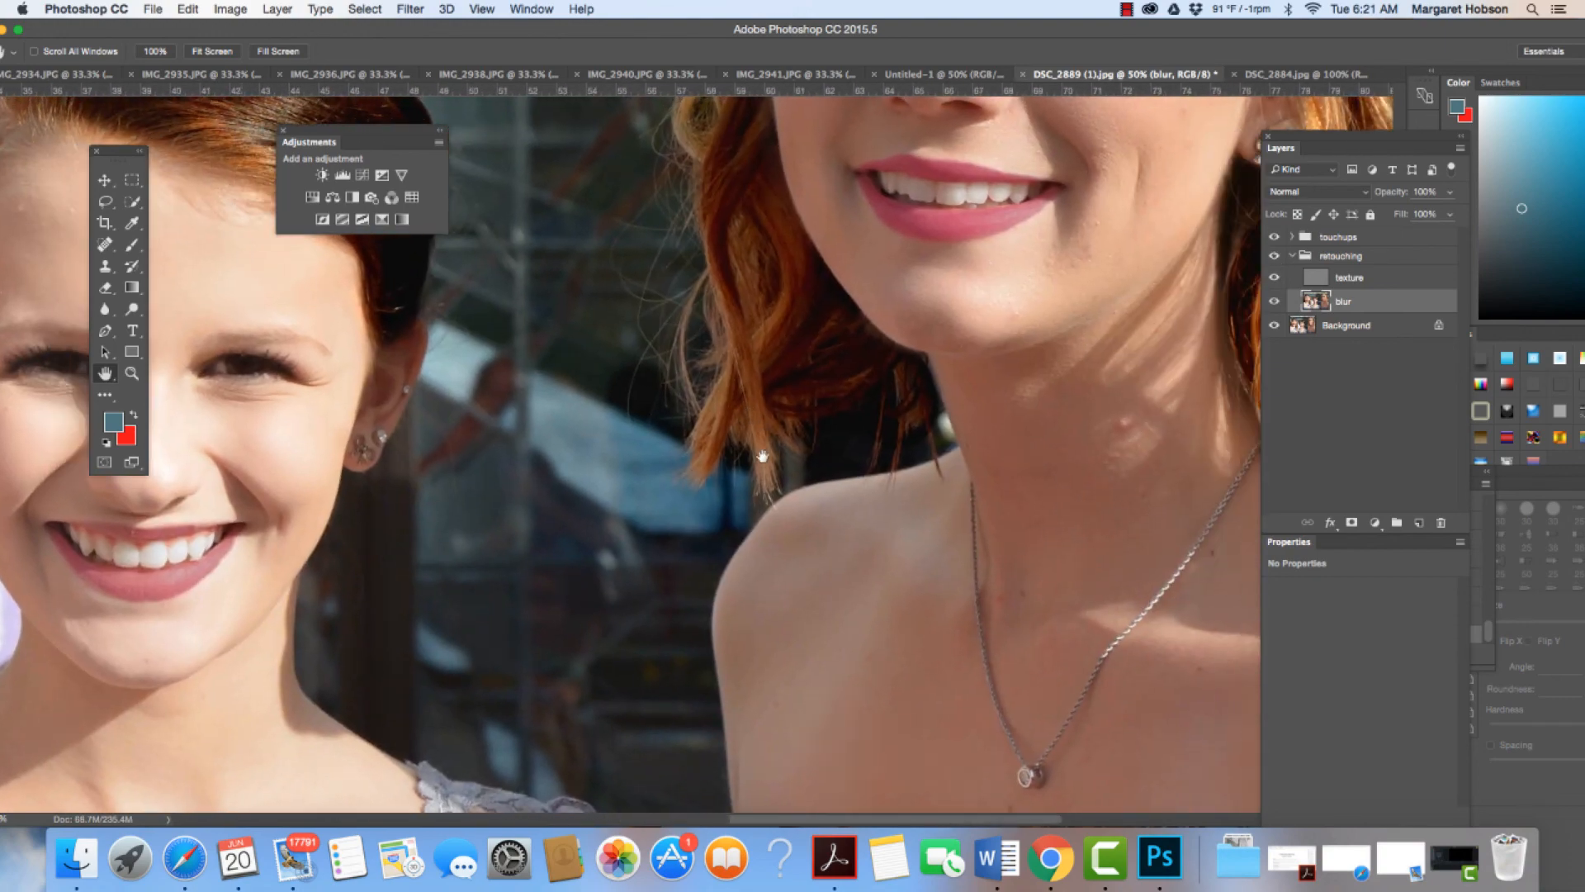
pyautogui.moveTo(762, 454); pyautogui.dragTo(593, 733)
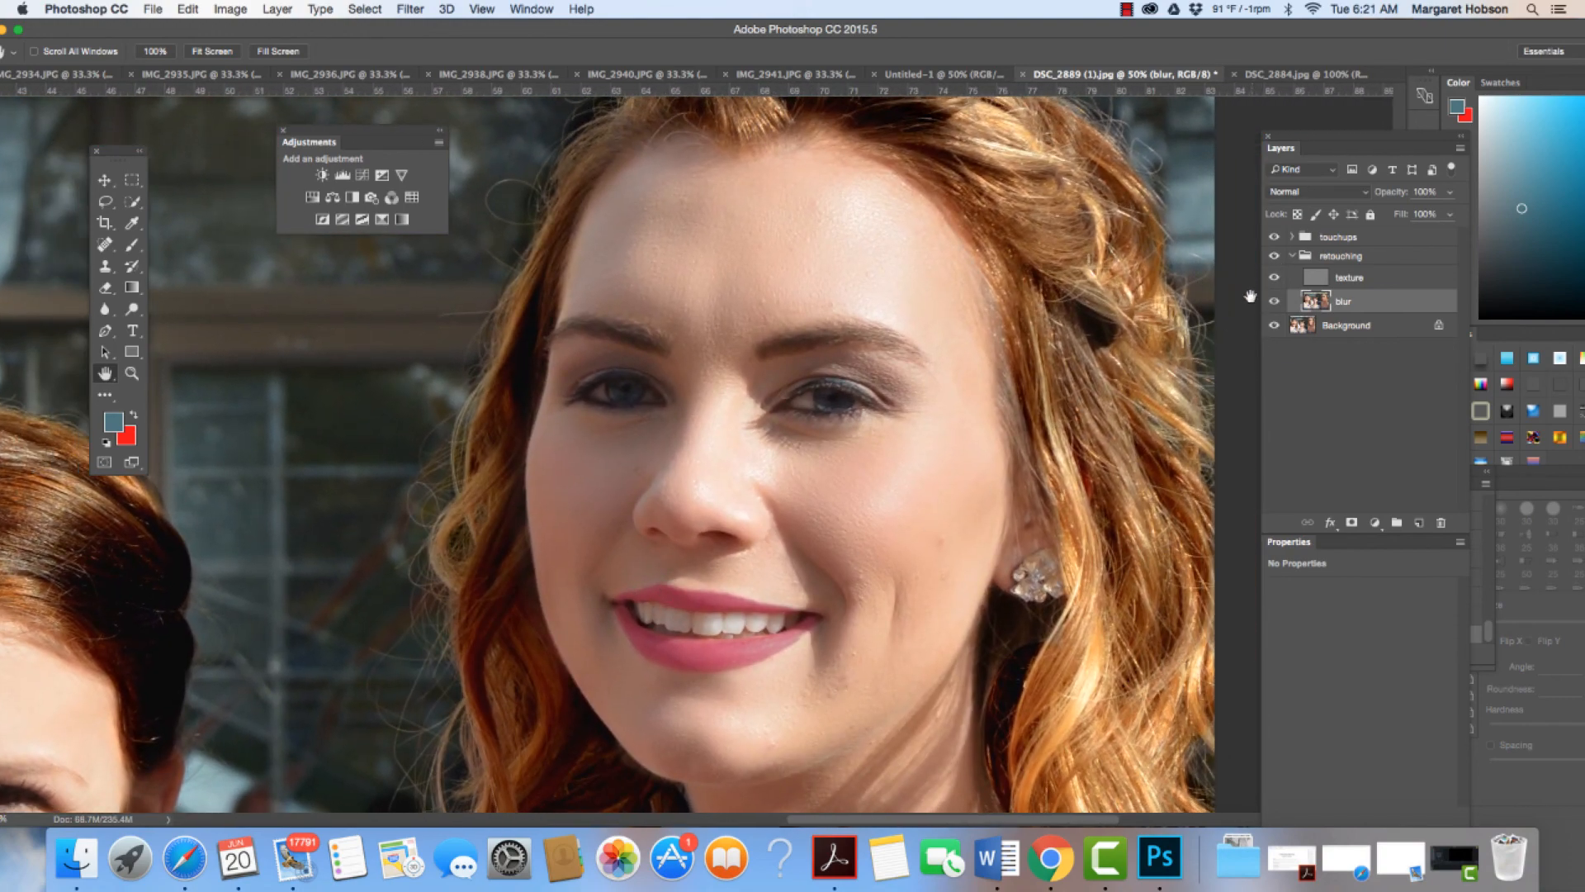
pyautogui.click(1276, 258)
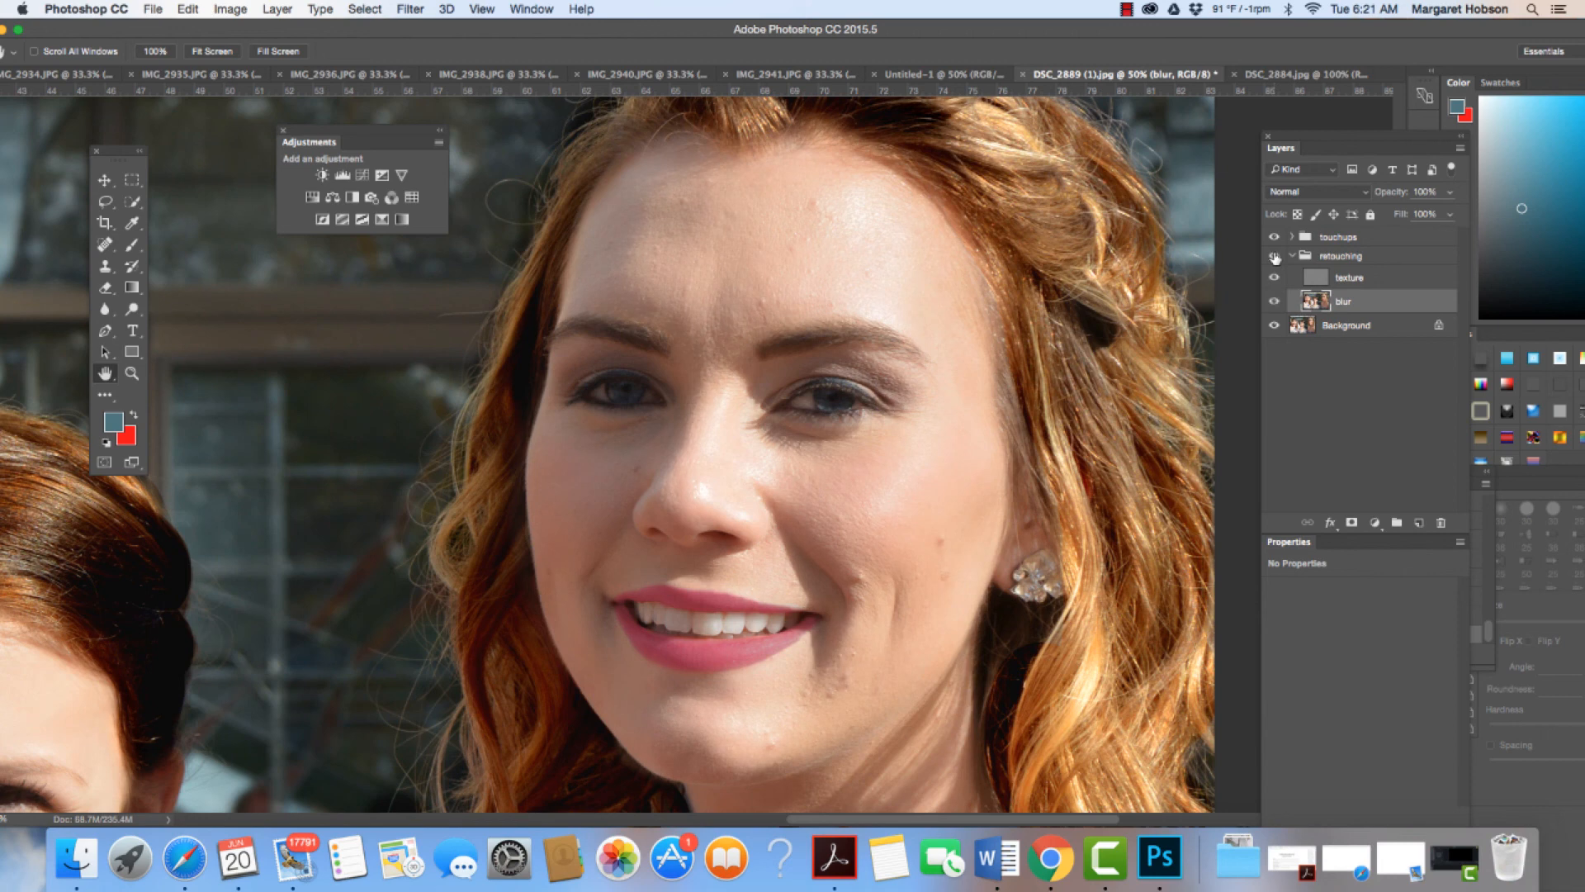
pyautogui.click(1275, 259)
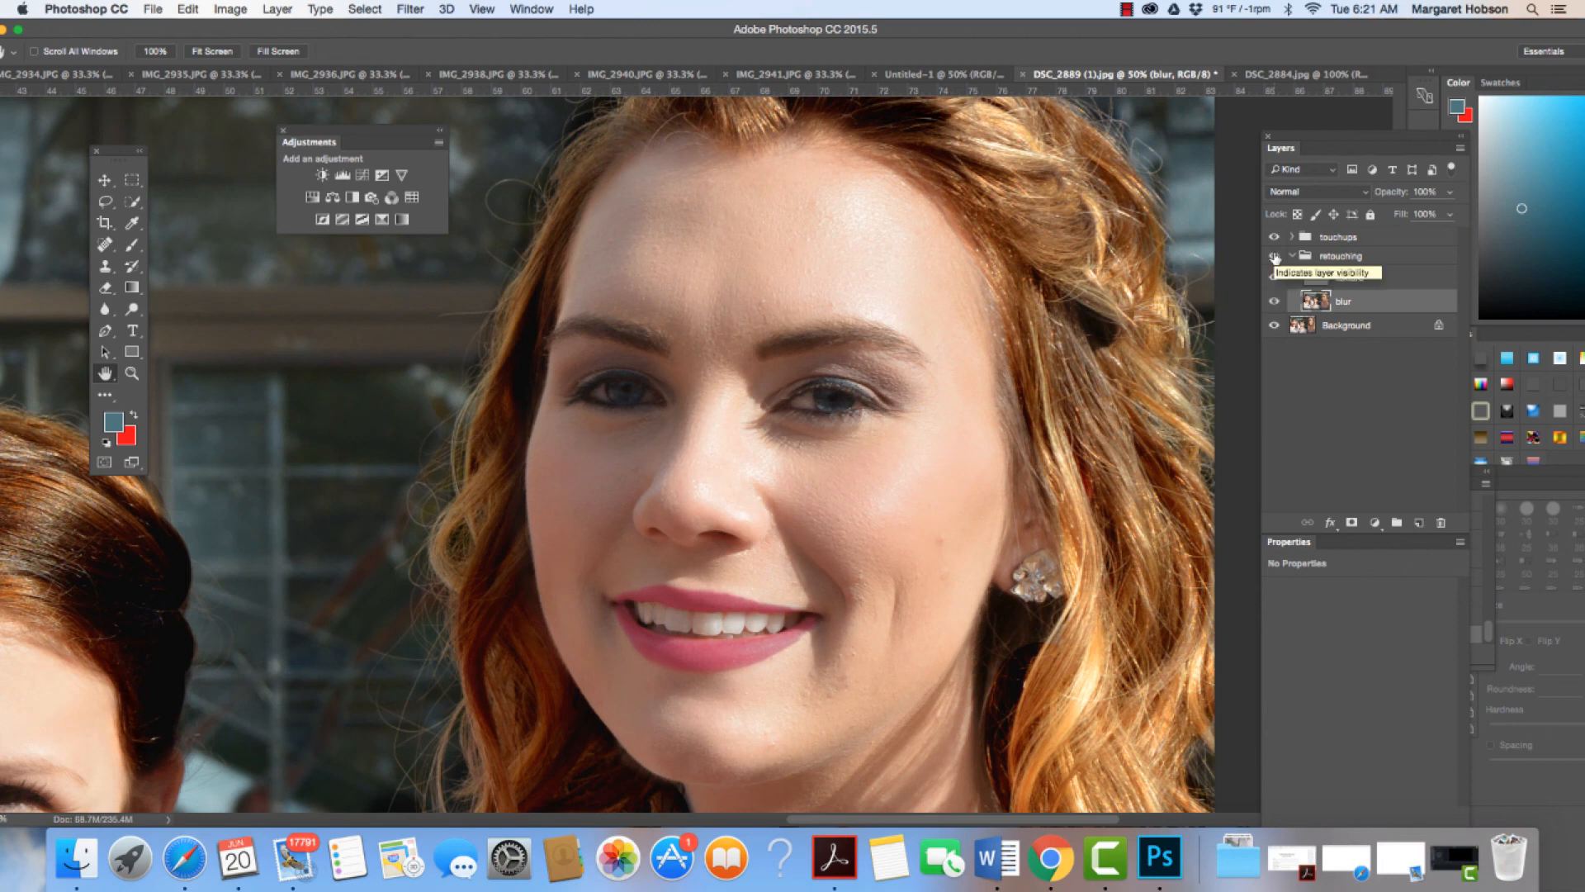